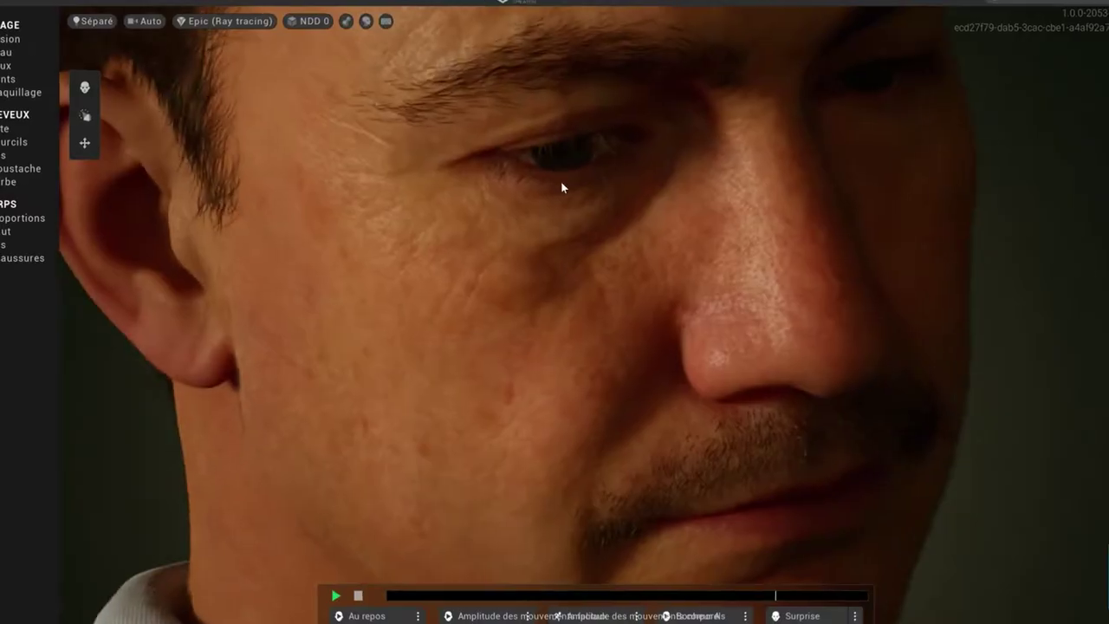
Open the level-of-detail options and turn off symmetric face editing.
scroll(560, 180, "down", 5)
left_click(312, 23)
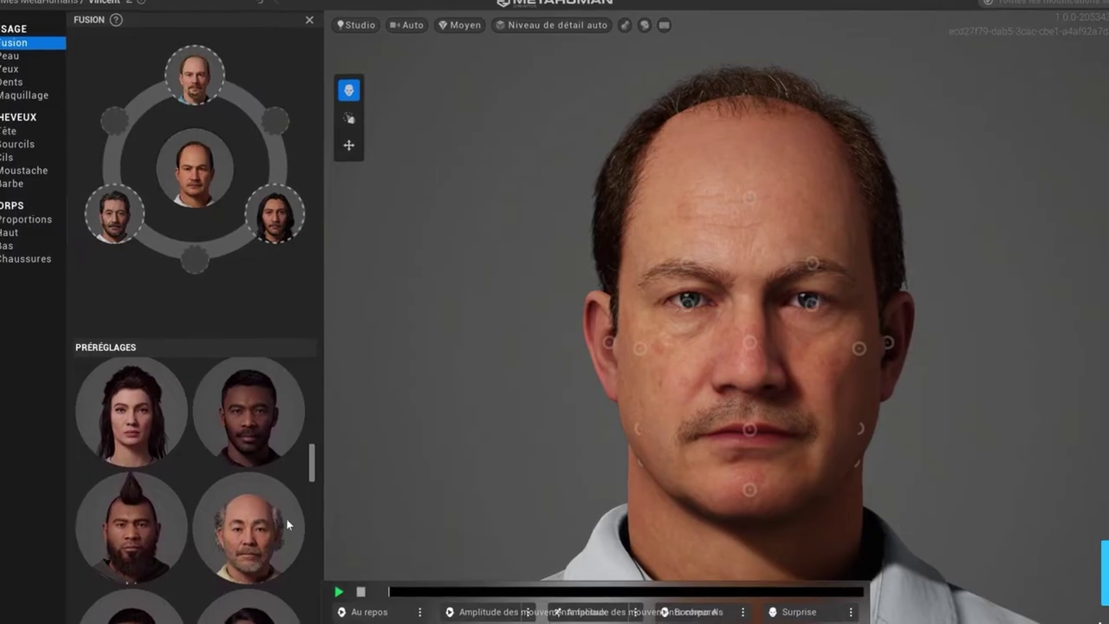
scroll(290, 513, "up", 3)
scroll(294, 517, "up", 4)
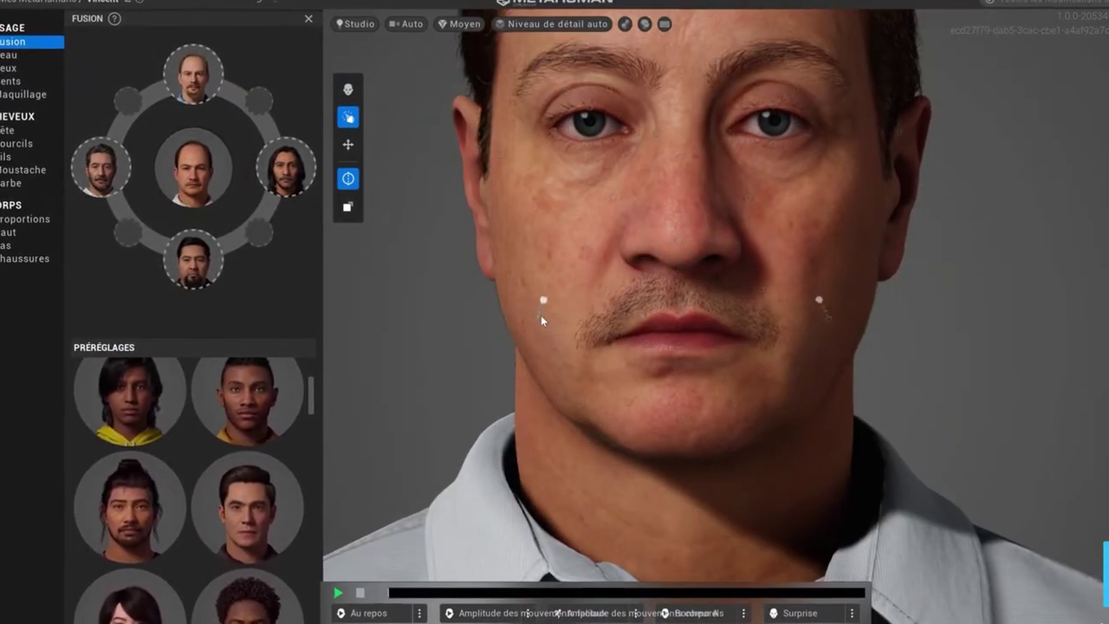
left_click(348, 179)
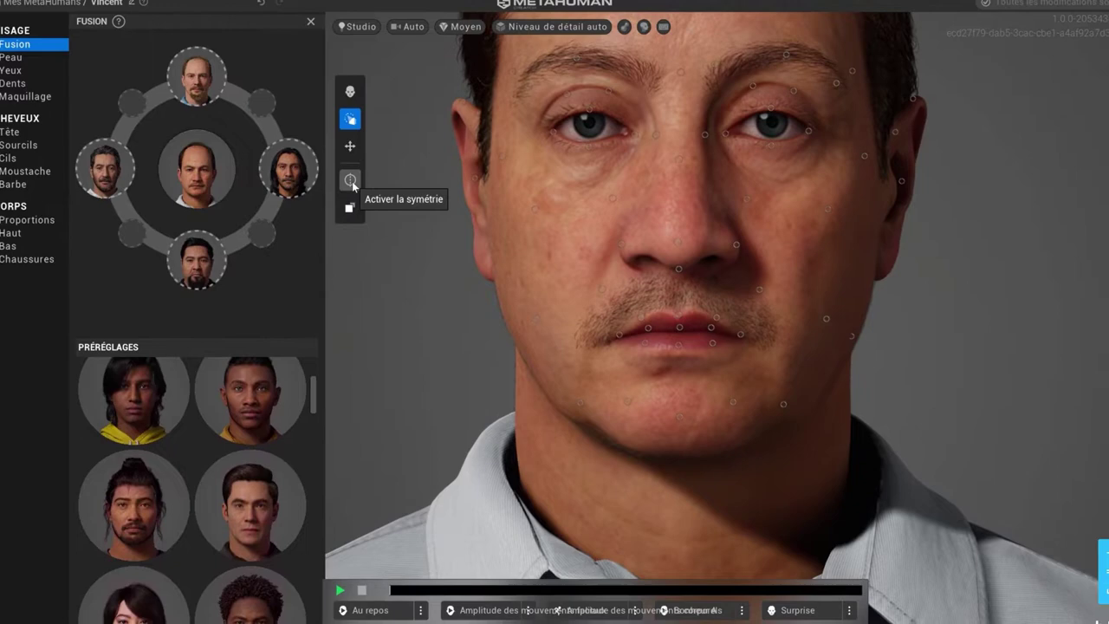
Shift the freckle colour, raise skin Texture to 0.8936, and check the astonishment expression preview.
left_click_drag(635, 158, 708, 254)
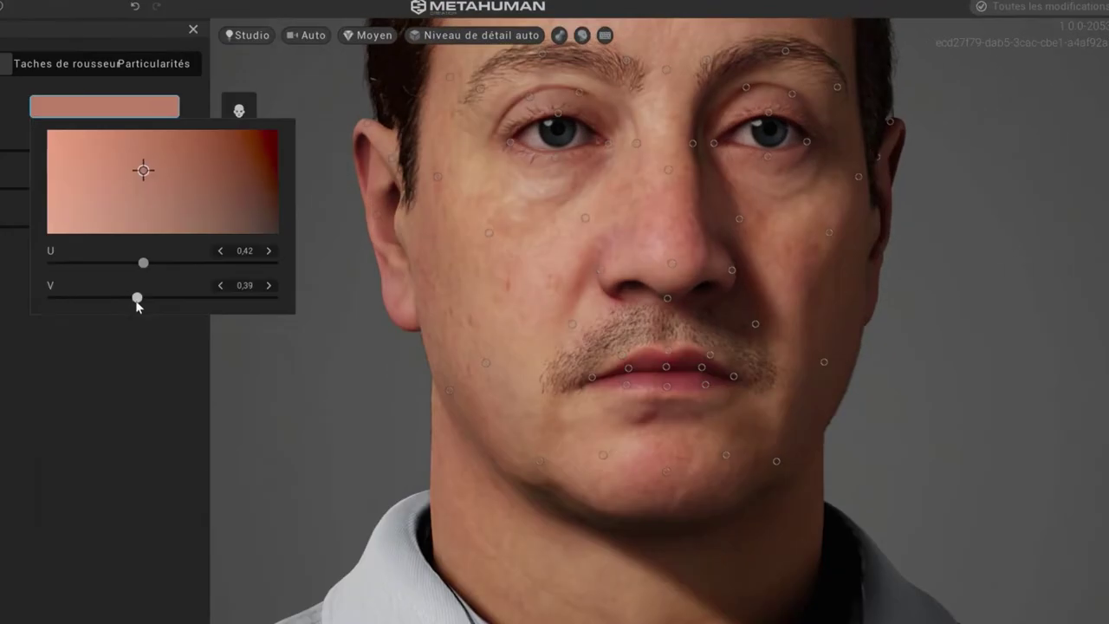
left_click_drag(136, 300, 121, 297)
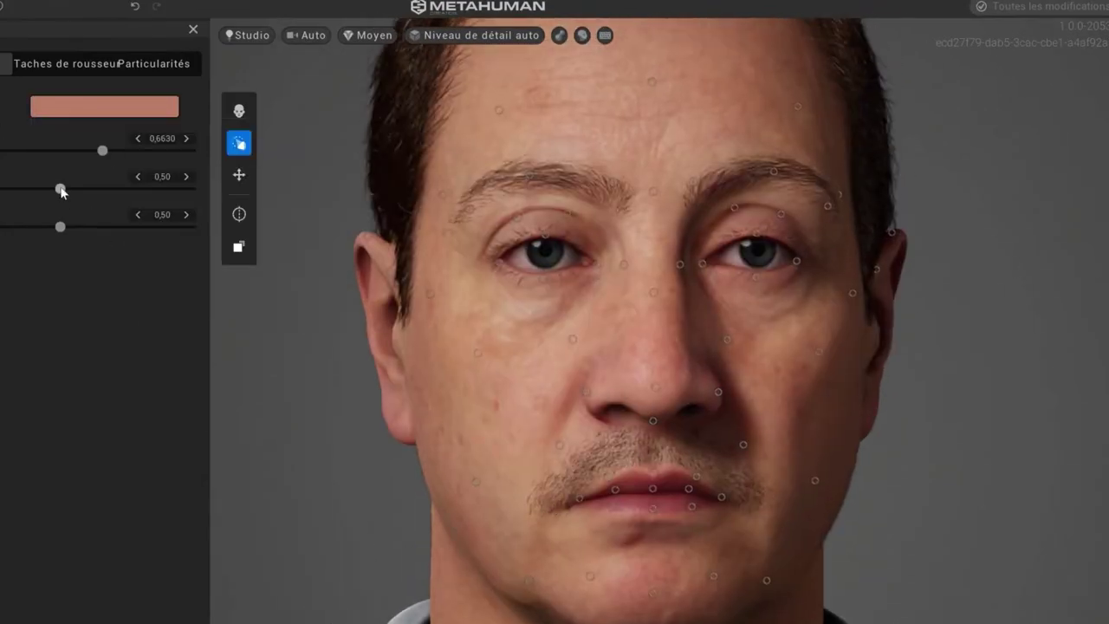
left_click_drag(102, 150, 166, 159)
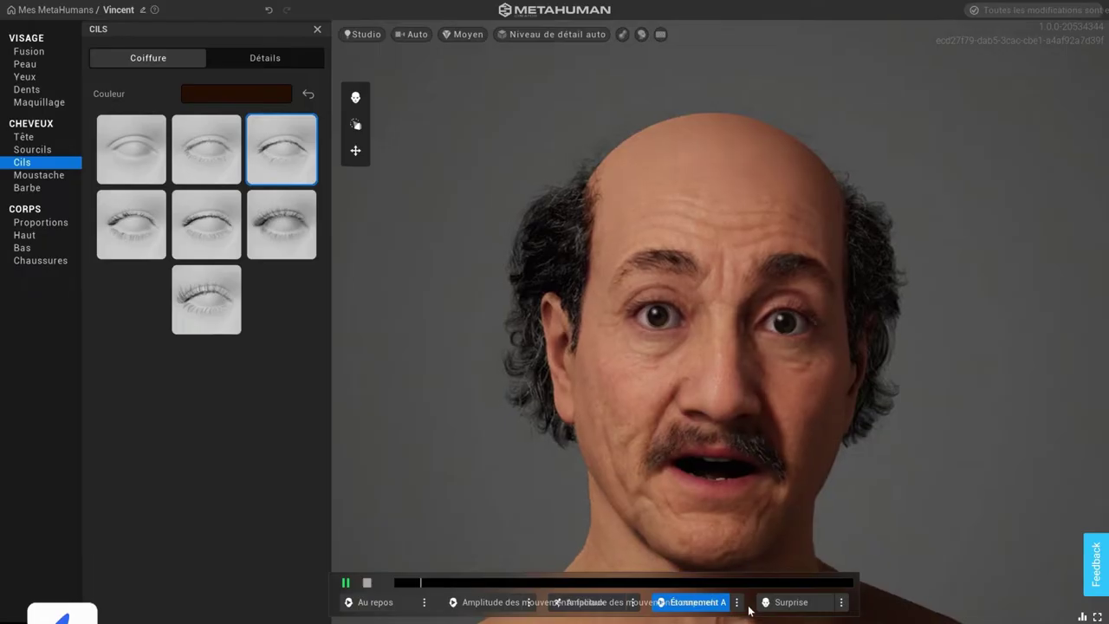
left_click(738, 602)
left_click(738, 603)
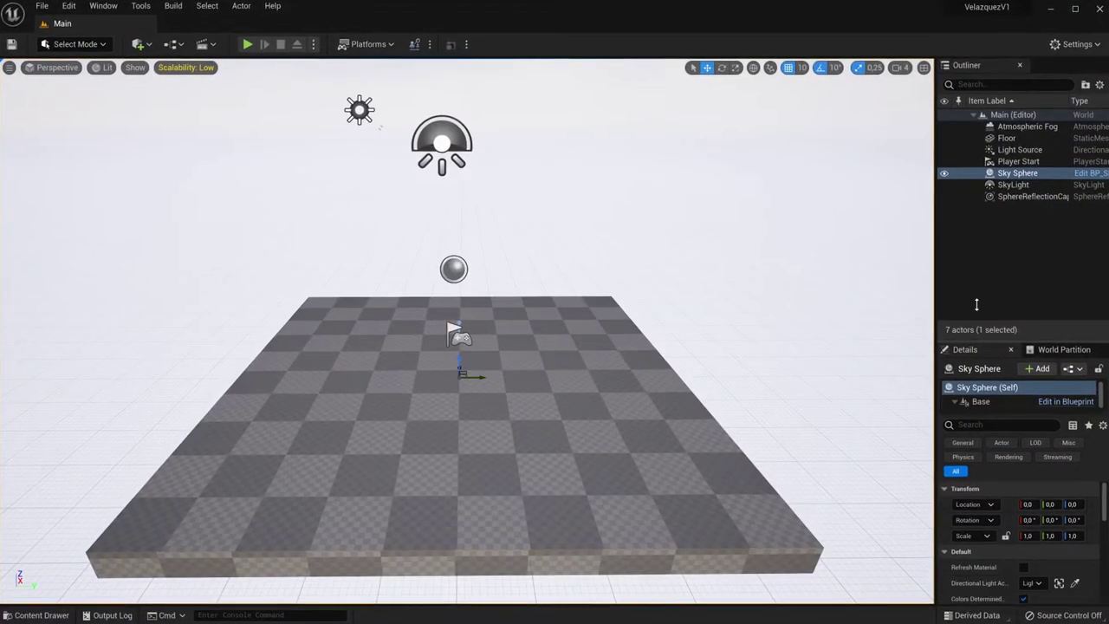
Add the Vincent MetaHuman to the level from Quixel Bridge's My MetaHumans.
left_click(143, 47)
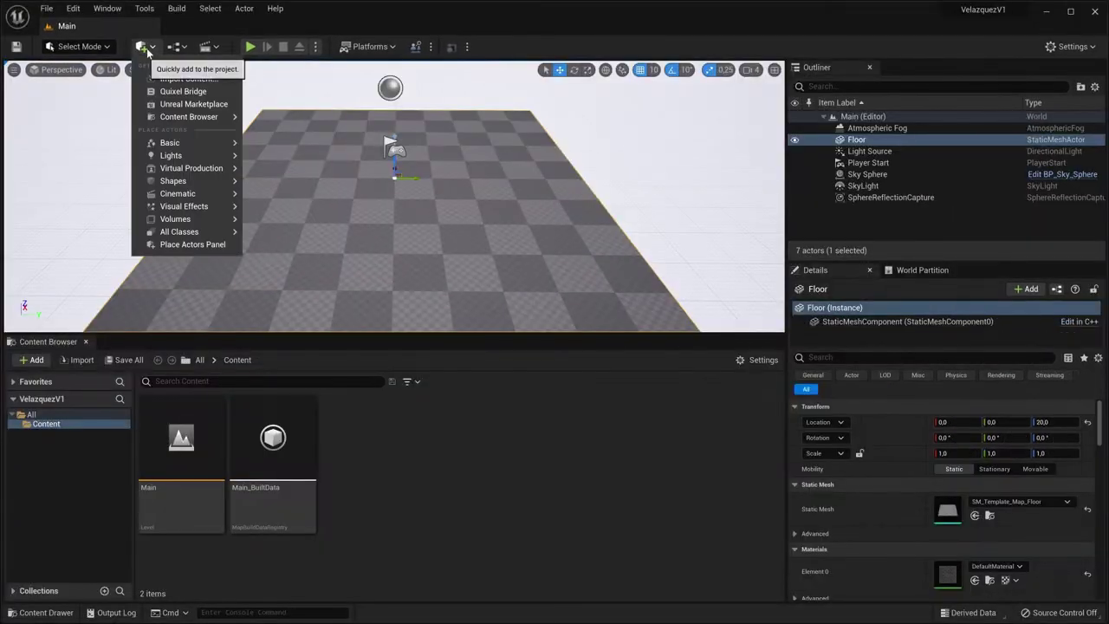
left_click(525, 157)
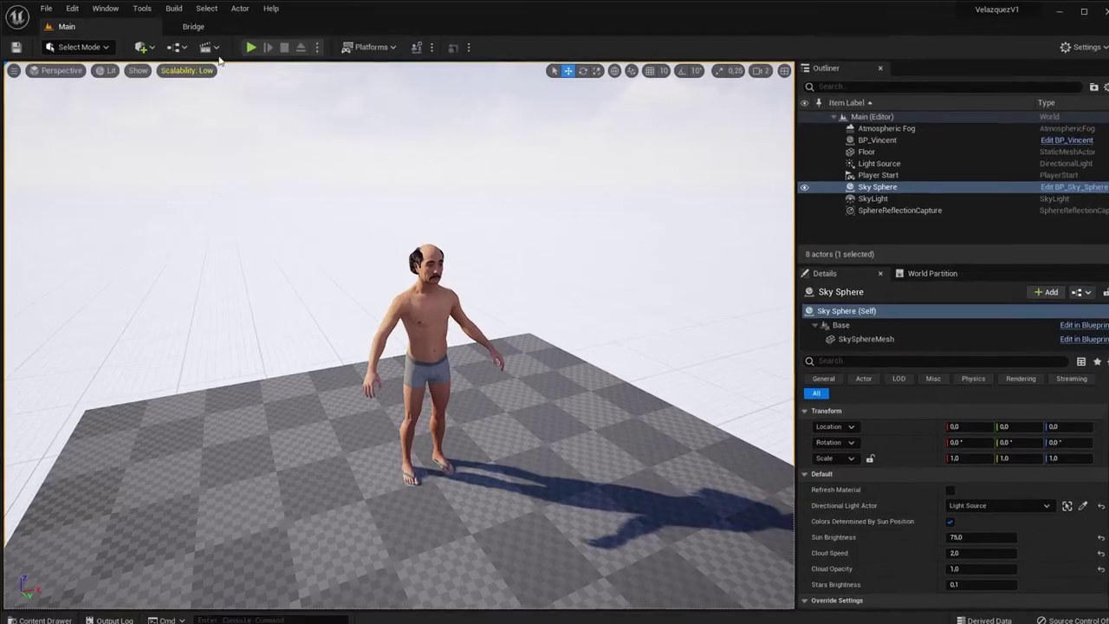
left_click(190, 12)
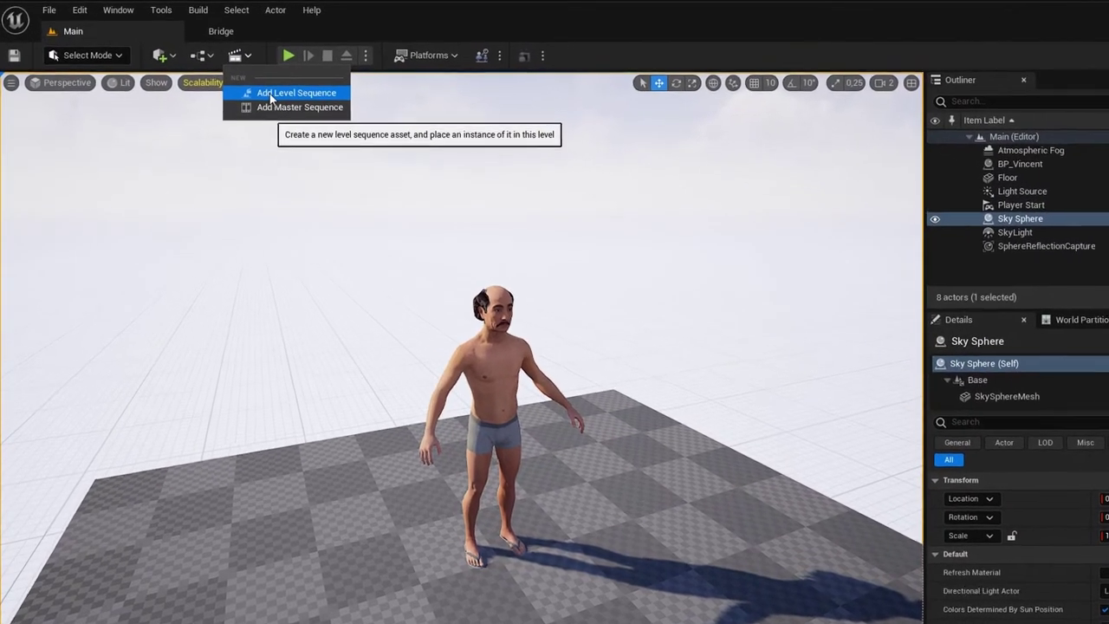
Add a level sequence with BP_Vincent and select the CTRL_C_mouth and lower-lip-depress controls.
left_click(260, 90)
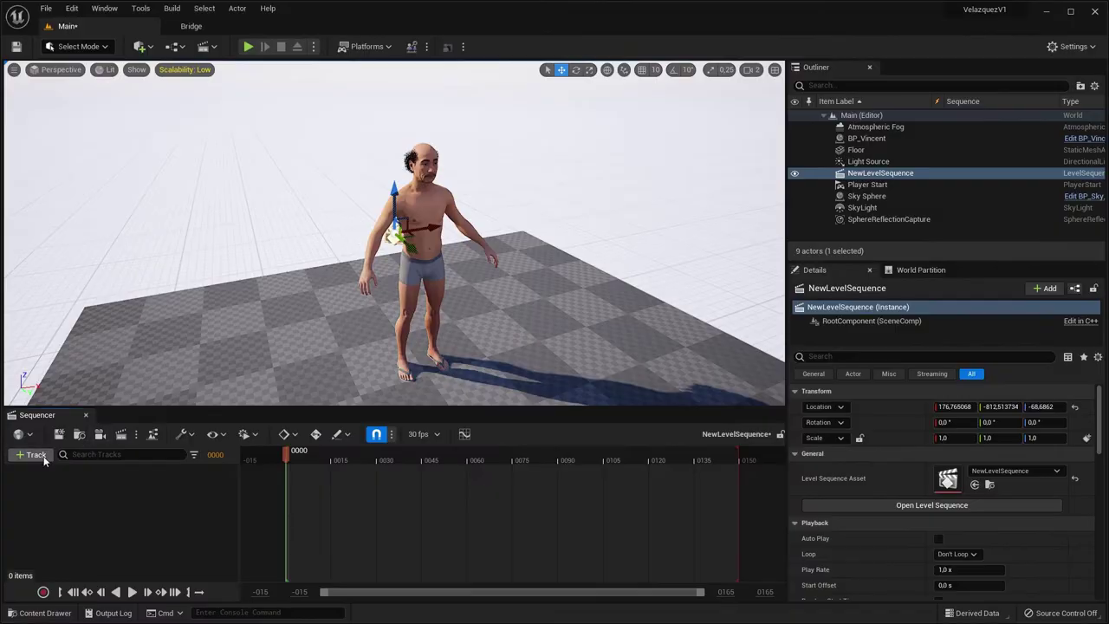
left_click(36, 454)
mouse_move(125, 251)
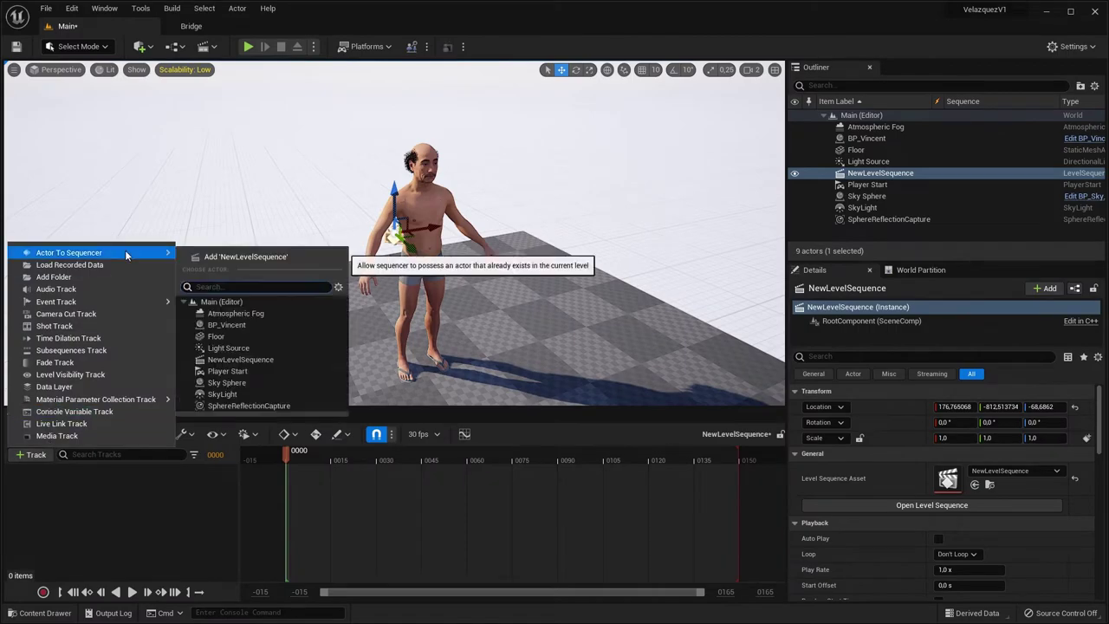
left_click(231, 324)
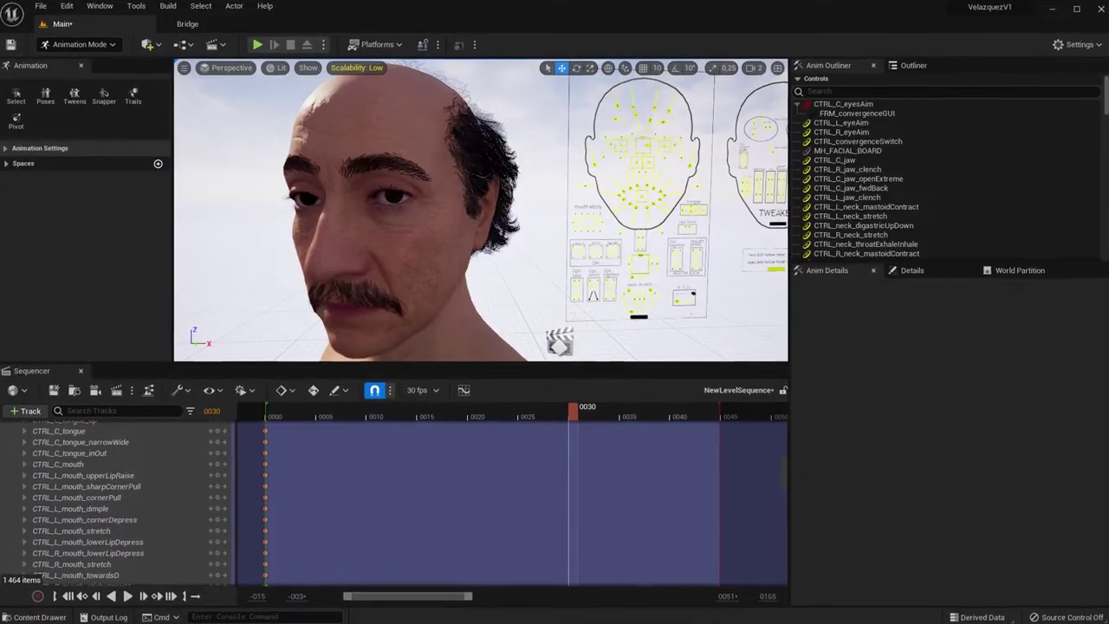
left_click(58, 463)
left_click(87, 541)
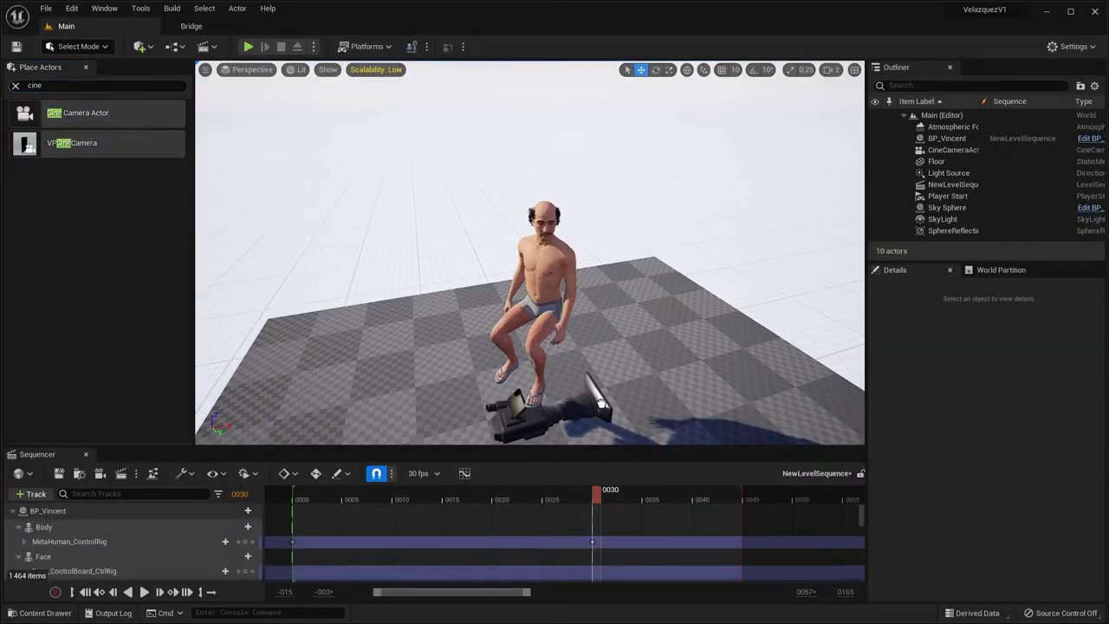
Place a Cine Camera Actor and bring its focal length down to about 79.
left_click_drag(610, 395, 608, 346)
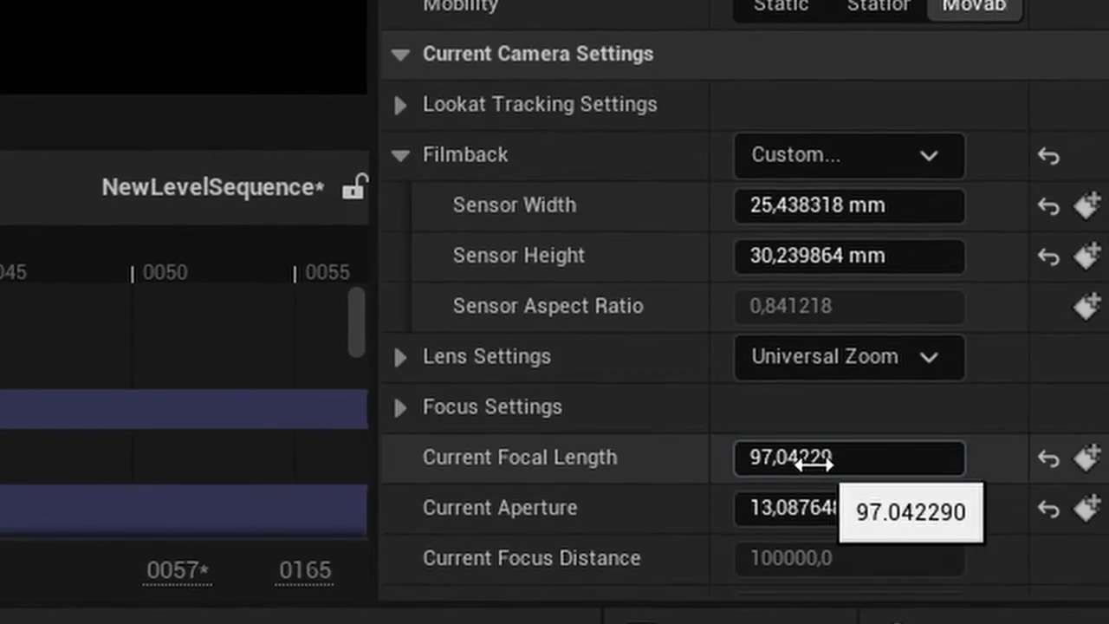
left_click_drag(812, 465, 747, 465)
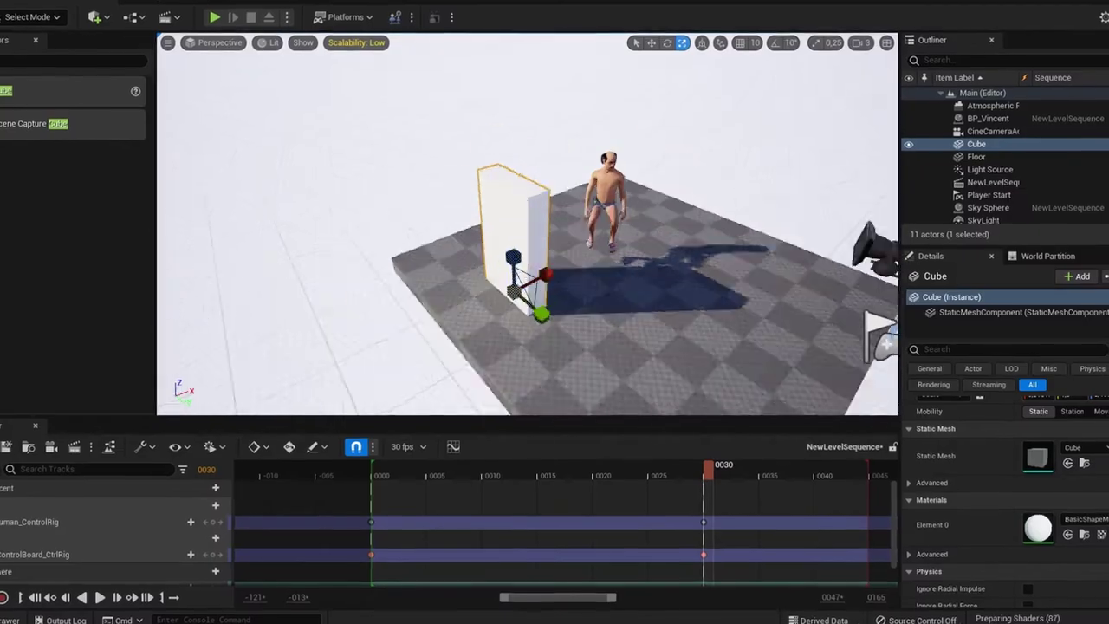
Raise the point light higher on the wall and tint it warm orange-yellow.
scroll(442, 199, "up", 5)
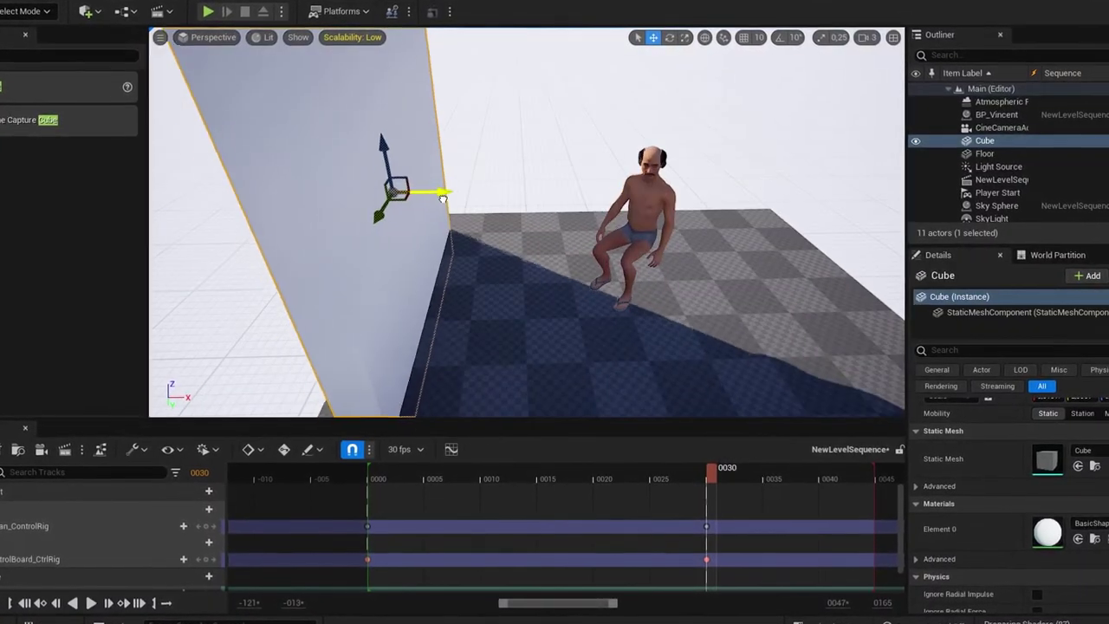
scroll(442, 198, "down", 4)
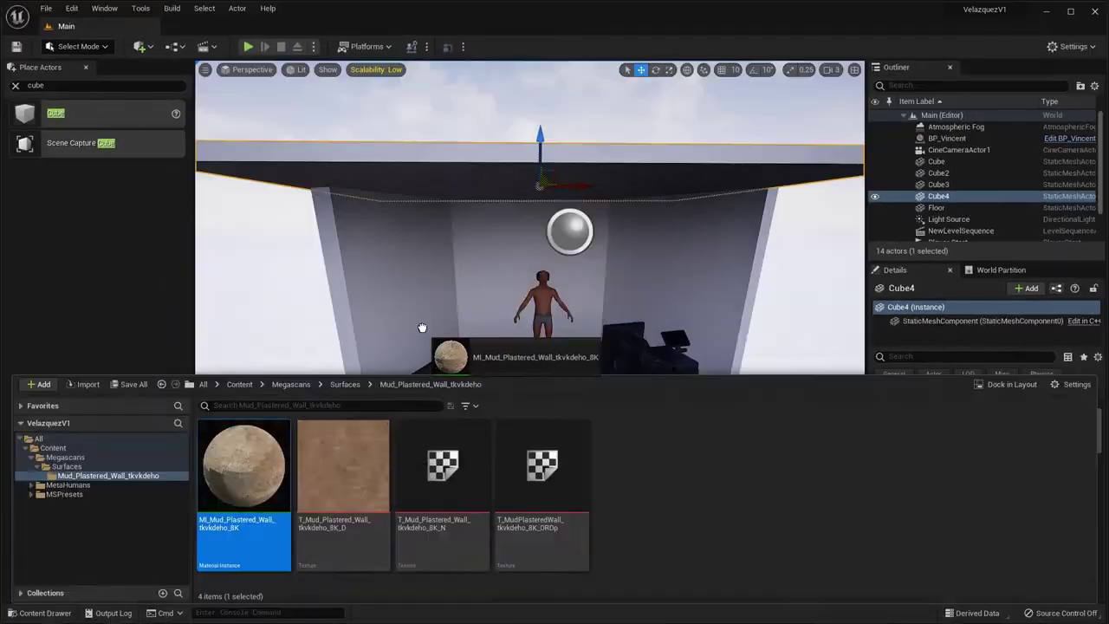
left_click(47, 612)
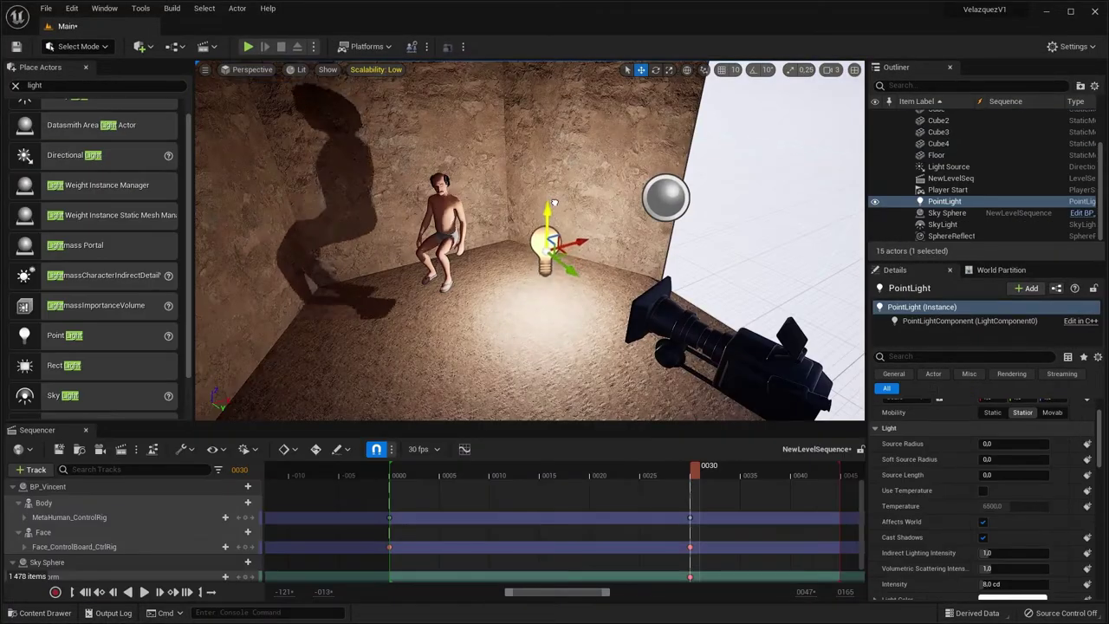
left_click_drag(555, 203, 564, 115)
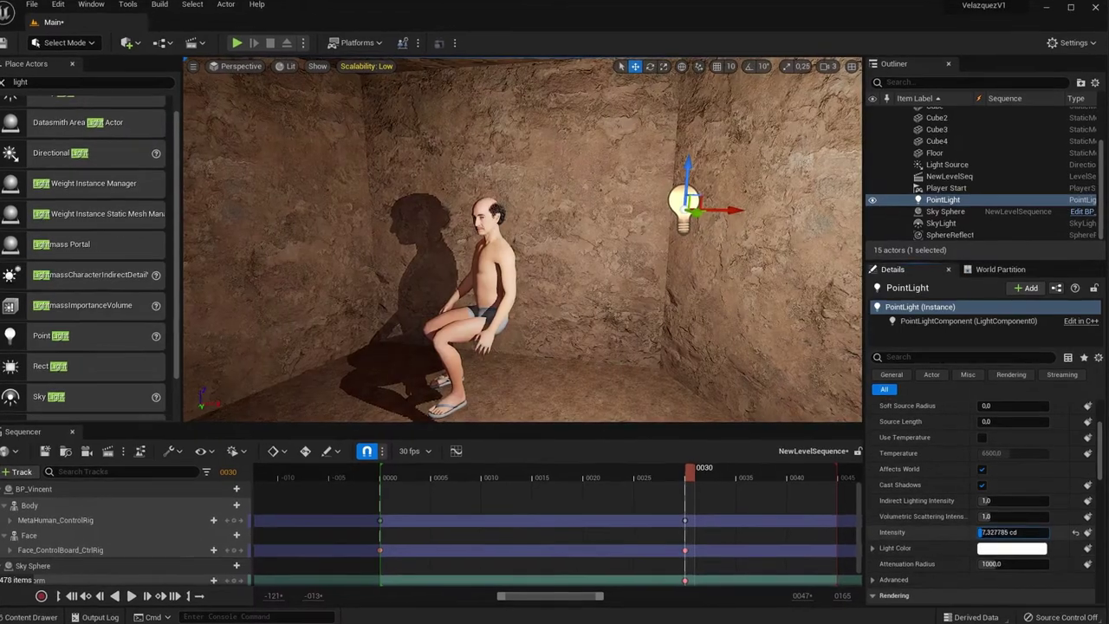
left_click(1014, 529)
left_click(838, 401)
left_click_drag(832, 403, 871, 427)
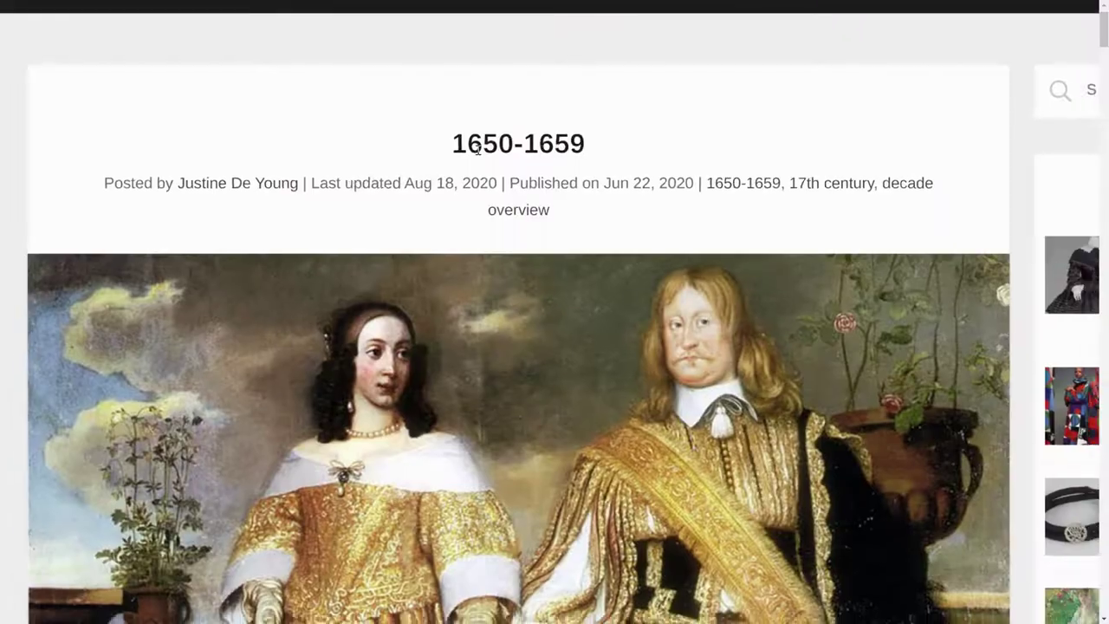
Scroll the 1650-1659 page to its menswear references, including Velázquez's Juan de Pareja.
scroll(476, 150, "down", 8)
scroll(476, 150, "down", 20)
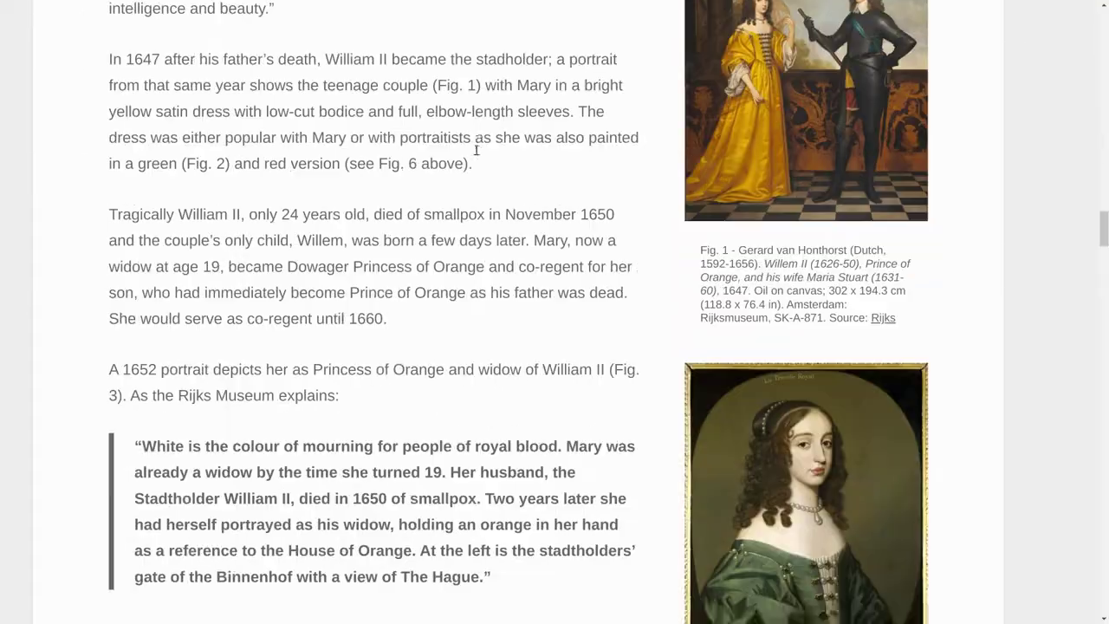
scroll(475, 154, "down", 5)
scroll(818, 319, "up", 6, "ctrl")
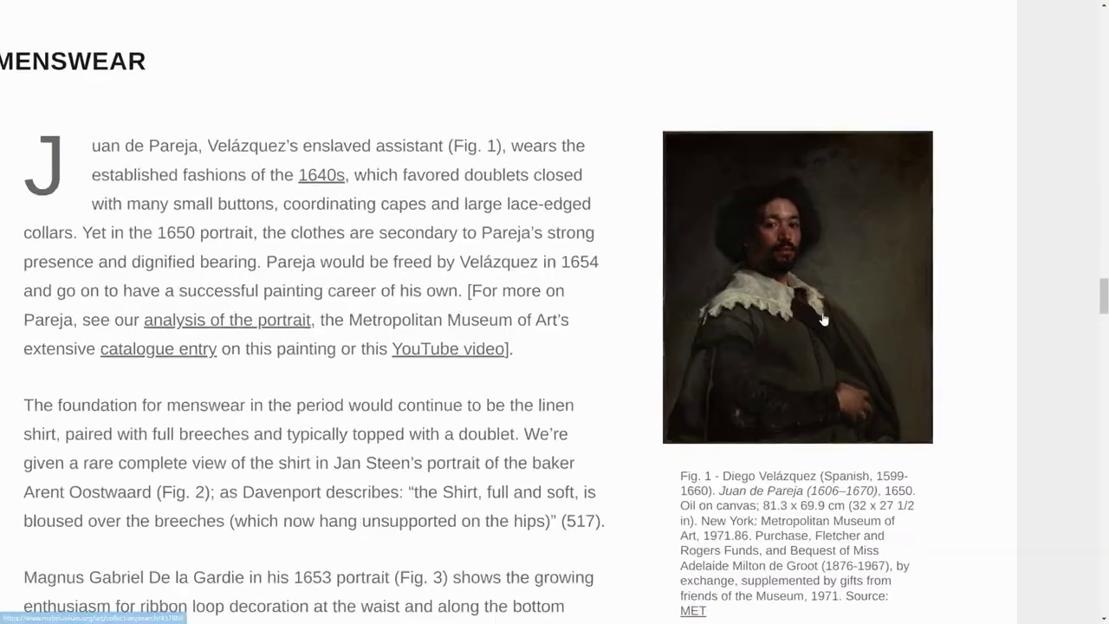
scroll(816, 319, "right", 5)
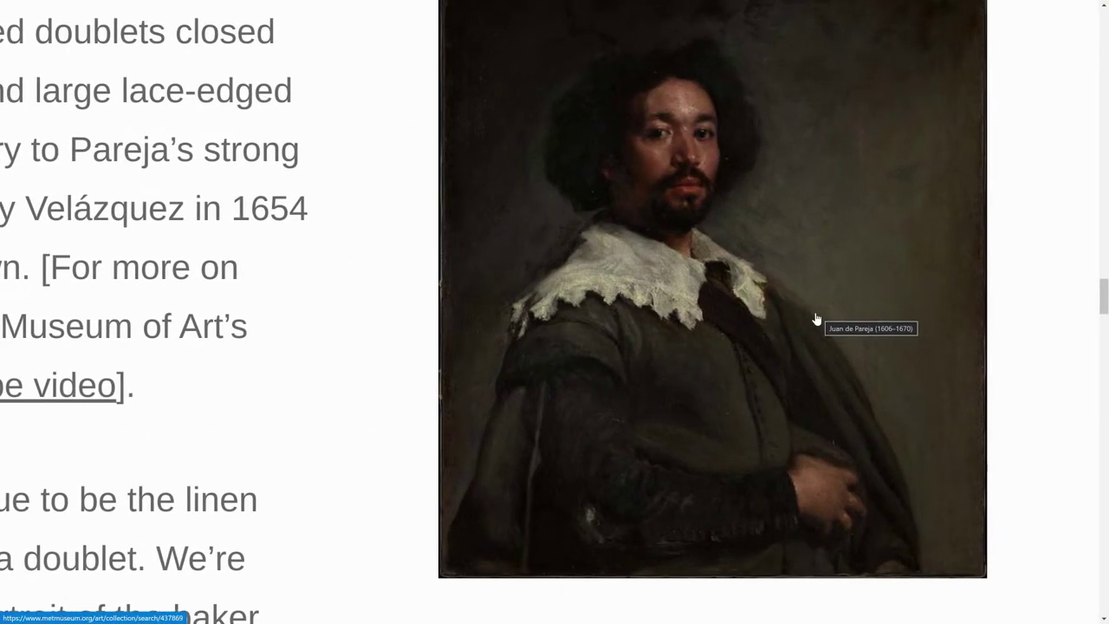
scroll(816, 319, "down", 10)
scroll(758, 317, "up", 2, "ctrl")
scroll(950, 421, "down", 2)
scroll(951, 421, "right", 1)
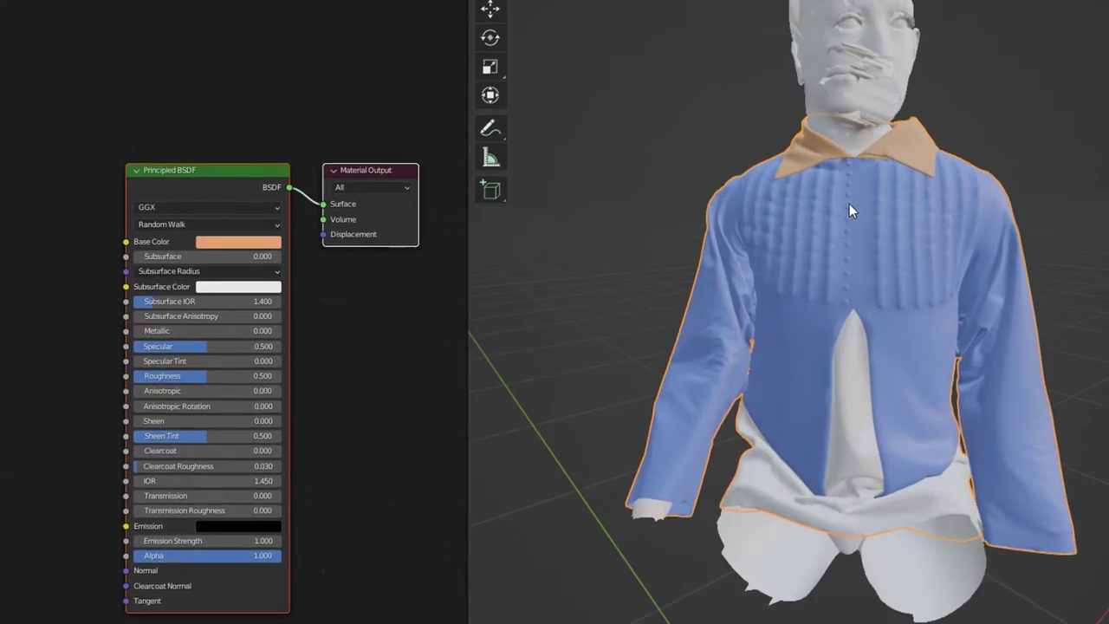
Rebalance the wool ColorRamp contrast, bake the shirt material to an image texture, and inspect it.
scroll(810, 249, "up", 4)
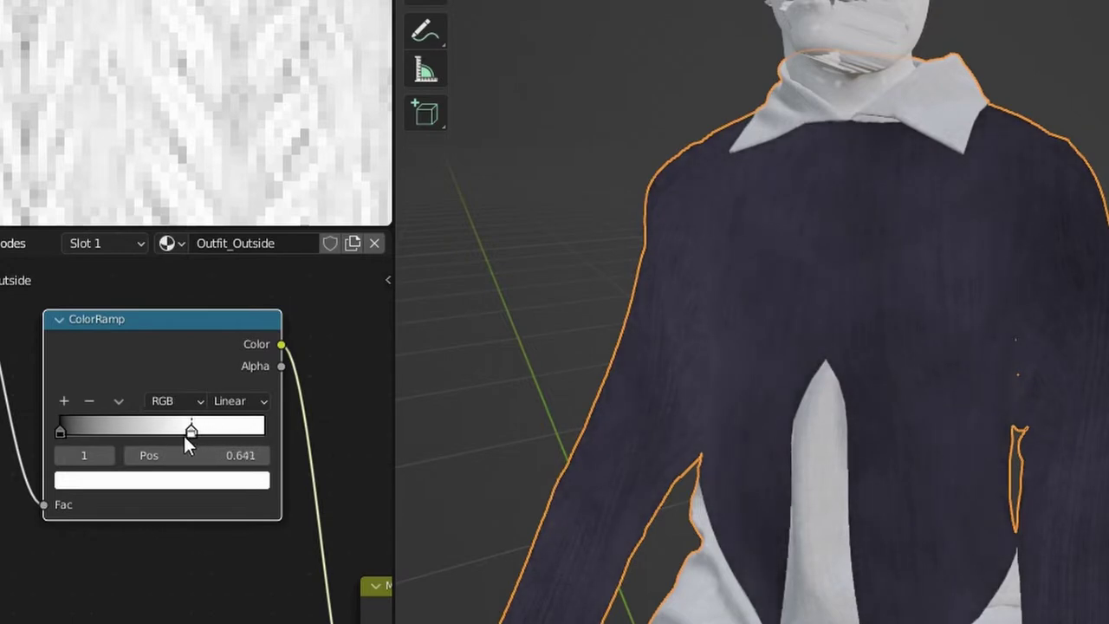
mouse_move(183, 433)
left_mouse_down()
mouse_move(146, 437)
mouse_move(176, 437)
left_mouse_up()
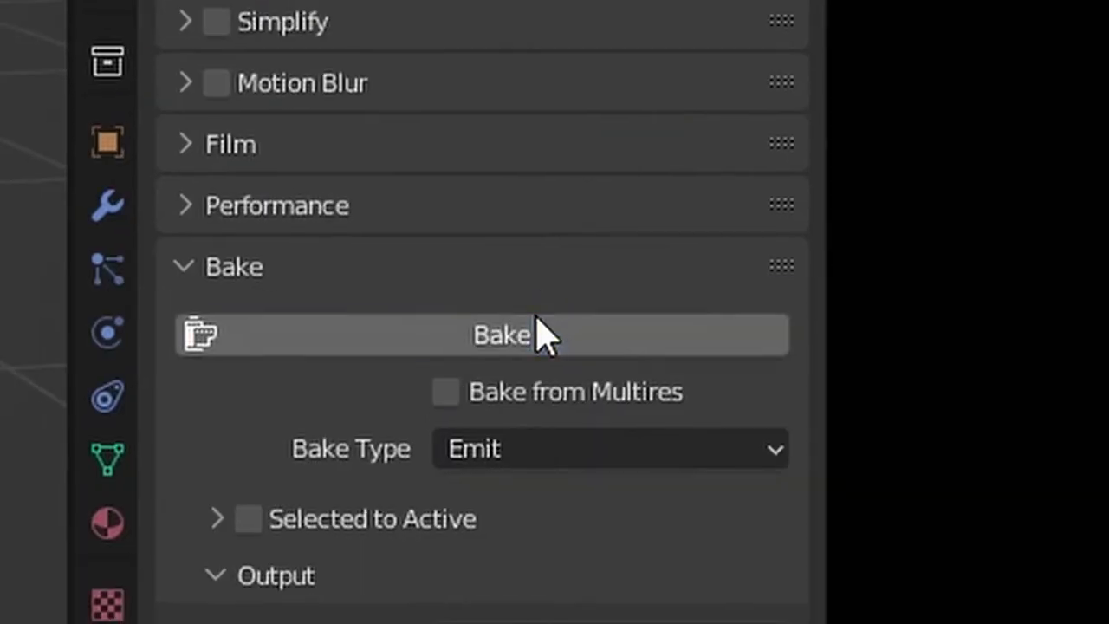
left_click(537, 335)
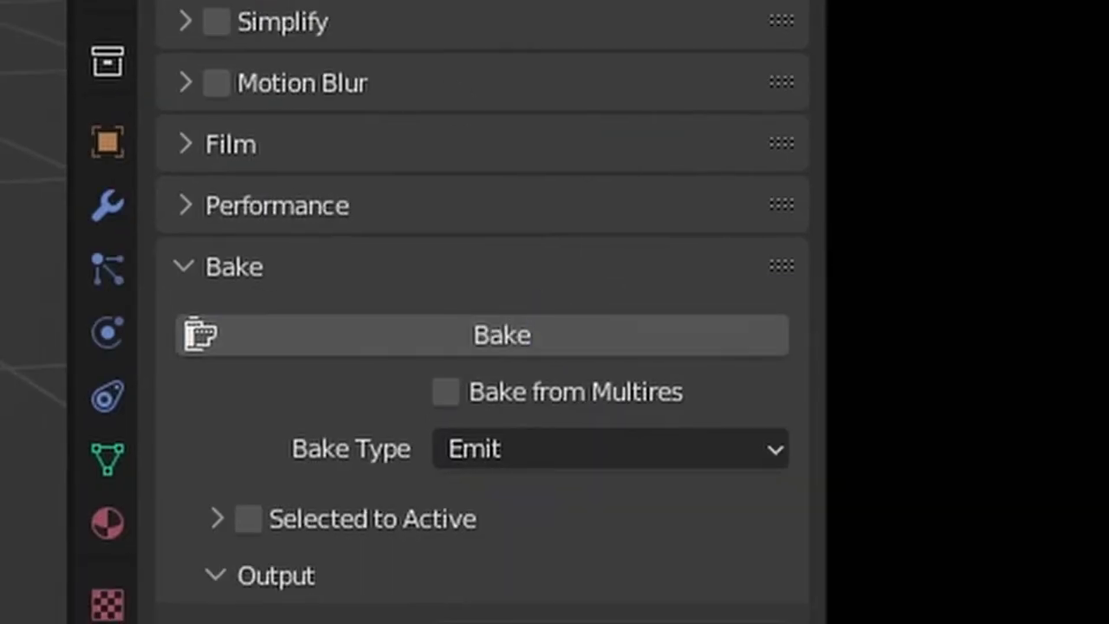
scroll(201, 209, "up", 5)
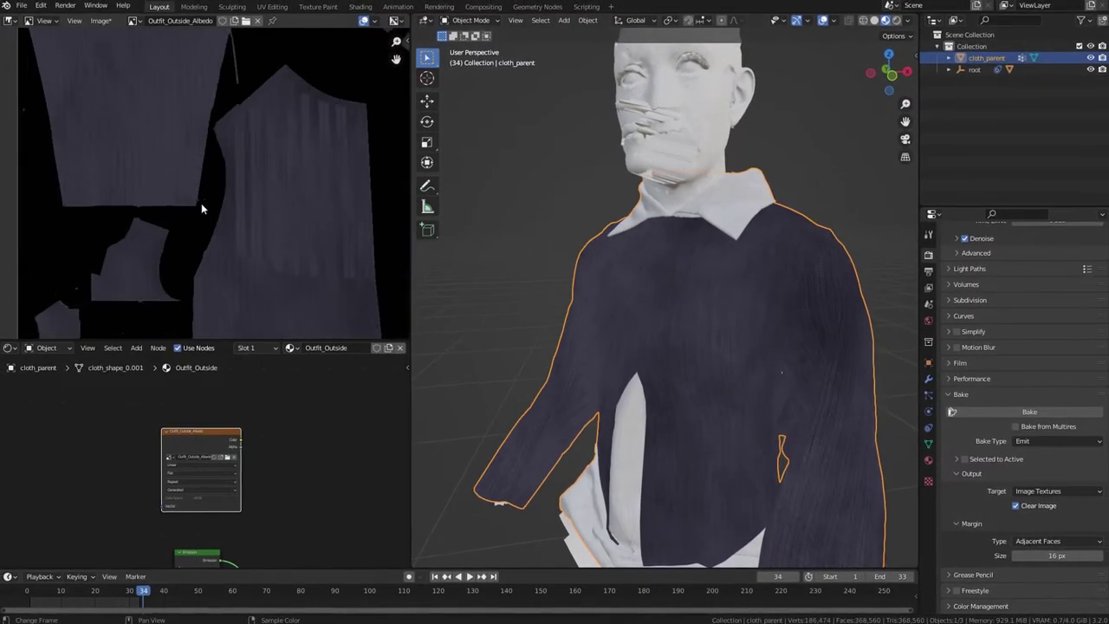
scroll(173, 226, "up", 3)
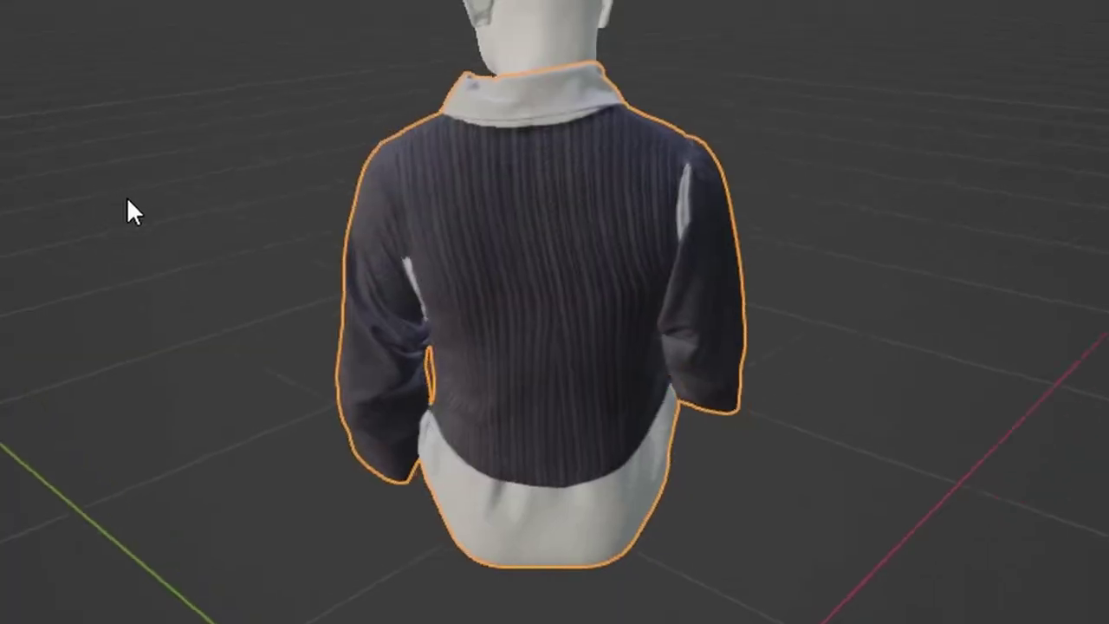
left_click_drag(129, 211, 712, 310)
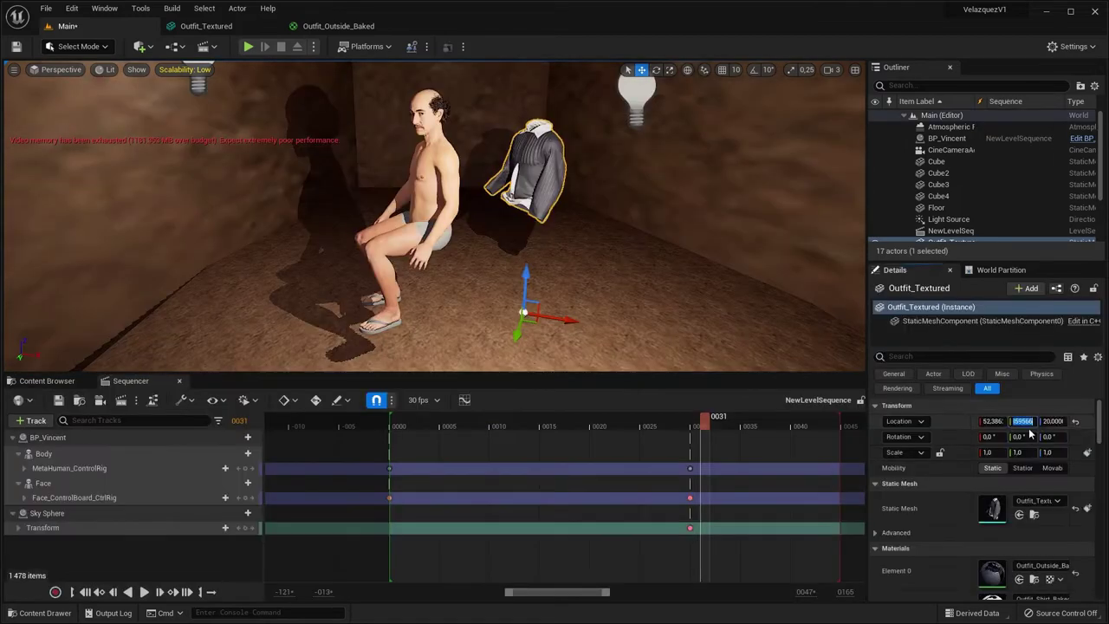
Set Outfit_Textured Location X to 0 and switch scalability to Cinematic.
type("0")
key("Return")
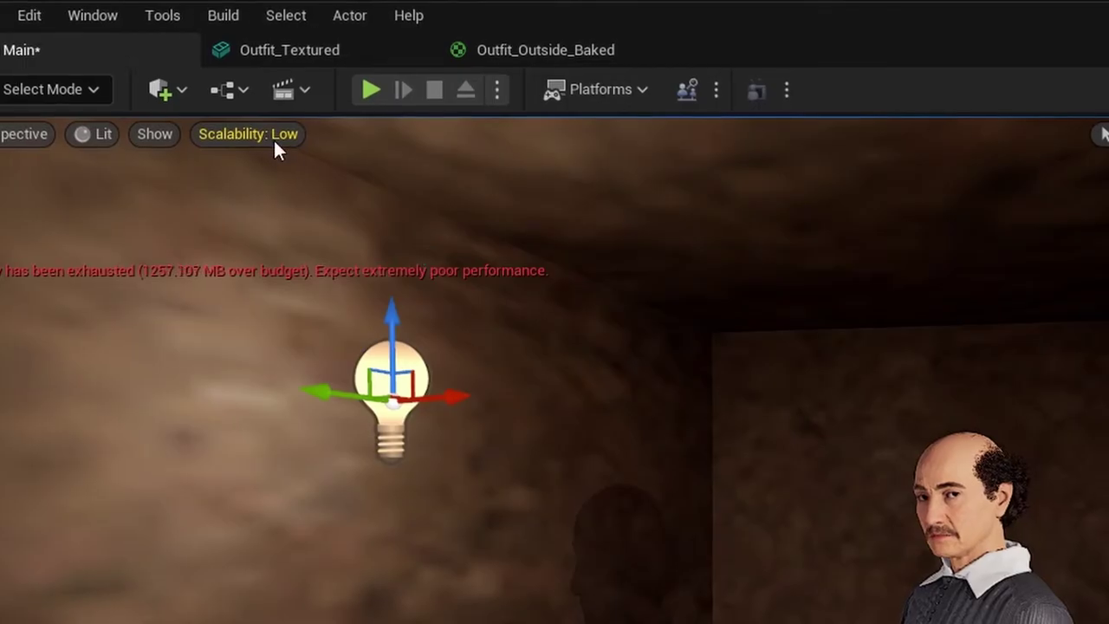
left_click(194, 71)
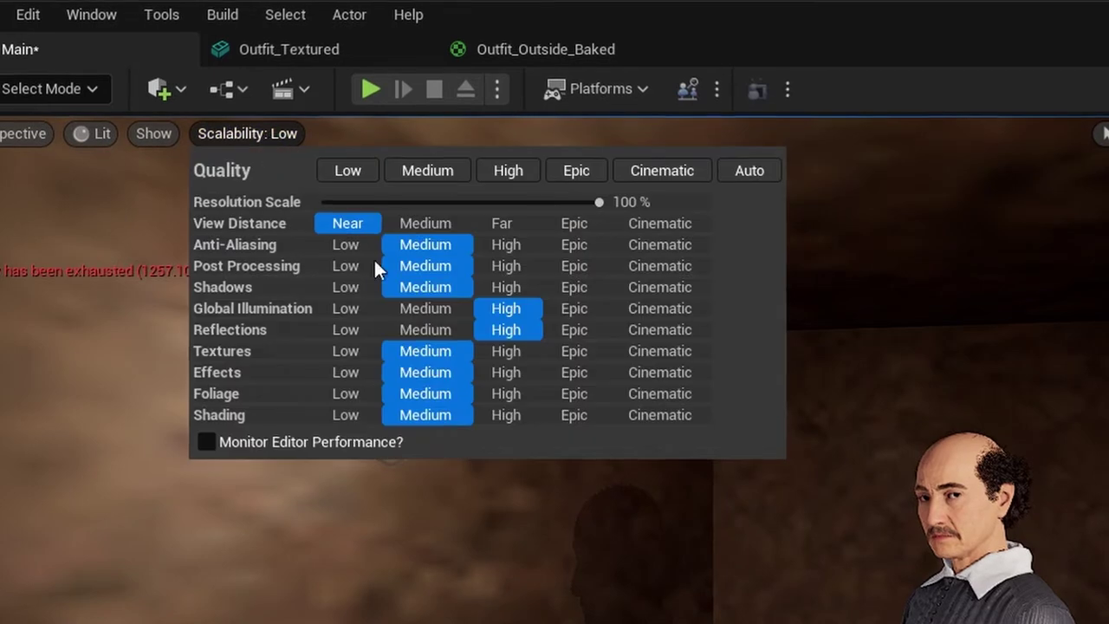
left_click(680, 169)
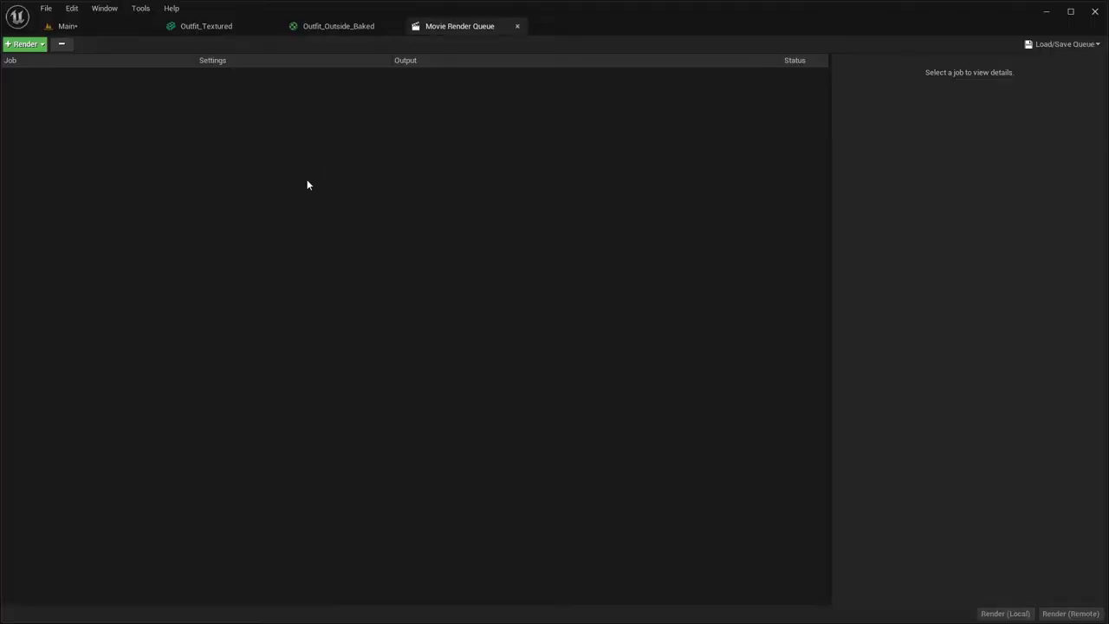
Add NewLevelSequence as a render job with 16-bit EXR sequence and anti-aliasing settings.
left_click(26, 44)
left_click(75, 116)
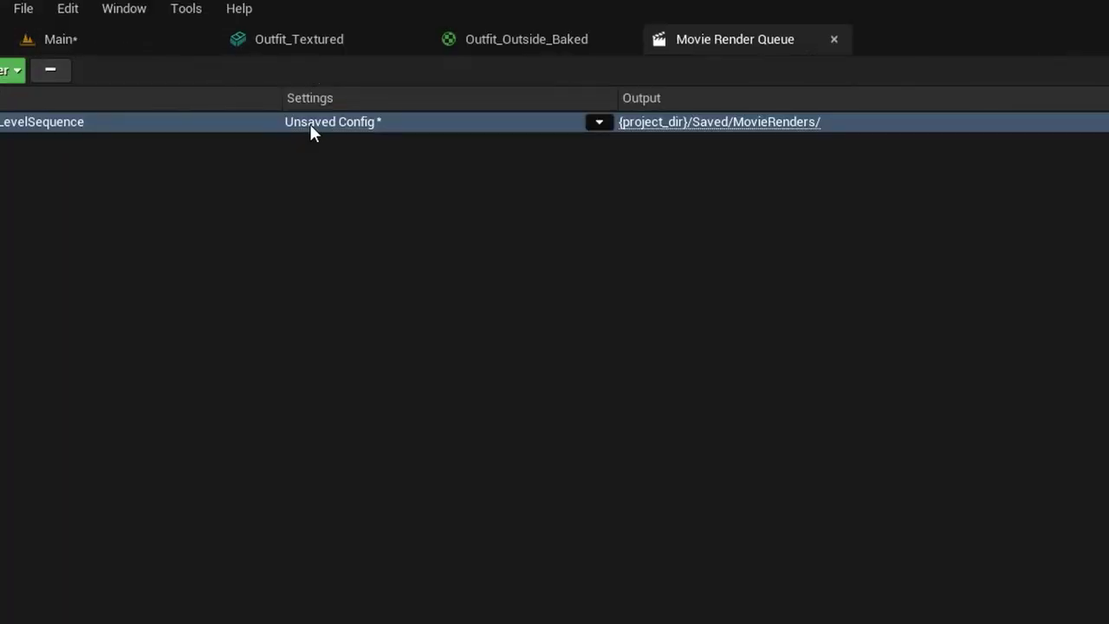
left_click(311, 123)
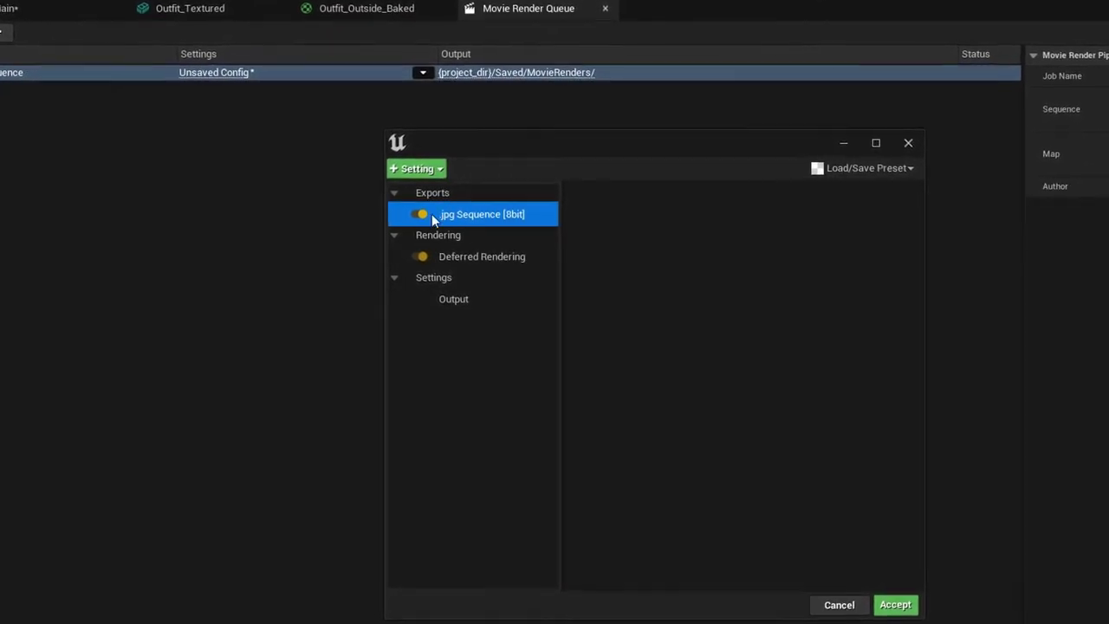
left_click(425, 169)
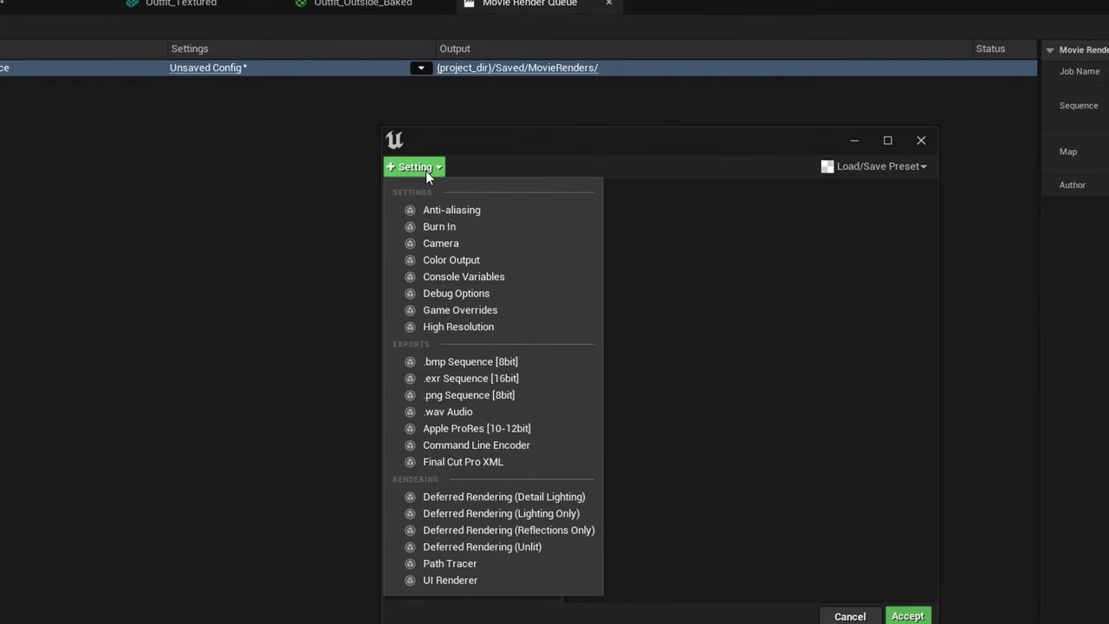
left_click(447, 382)
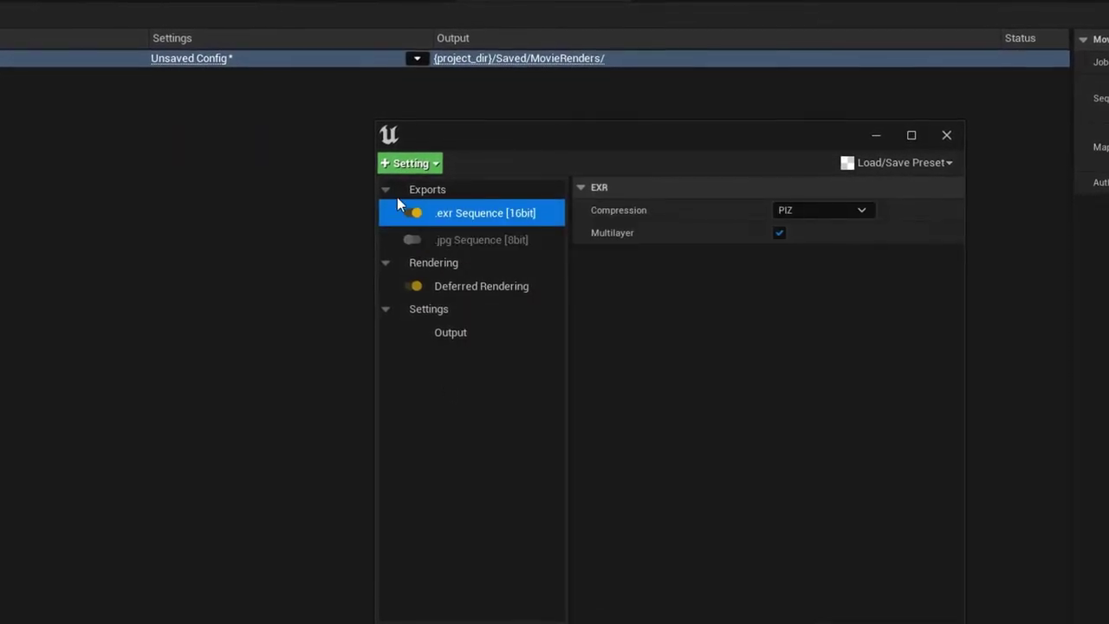
left_click(408, 164)
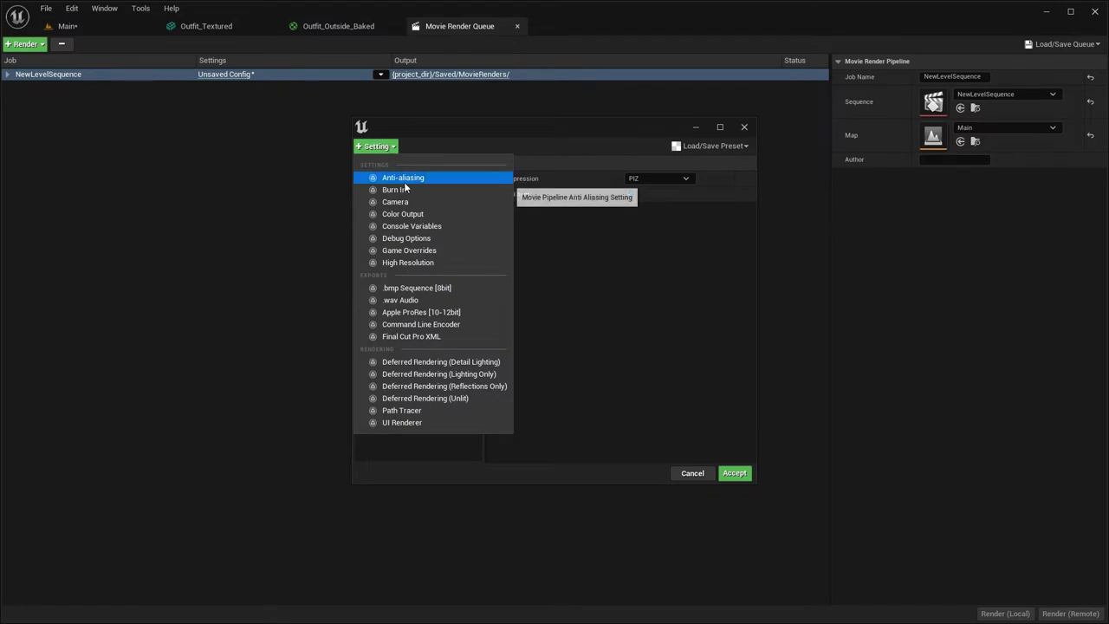
left_click(403, 178)
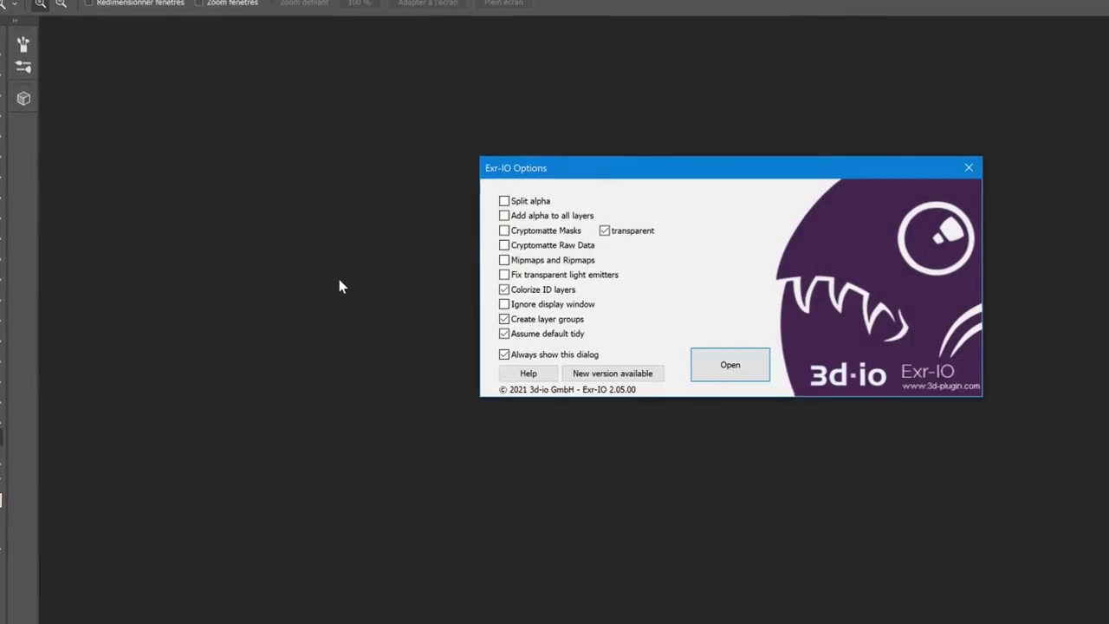
Open the EXR render through the Exr-IO Options dialog and zoom in on the portrait.
left_click(727, 368)
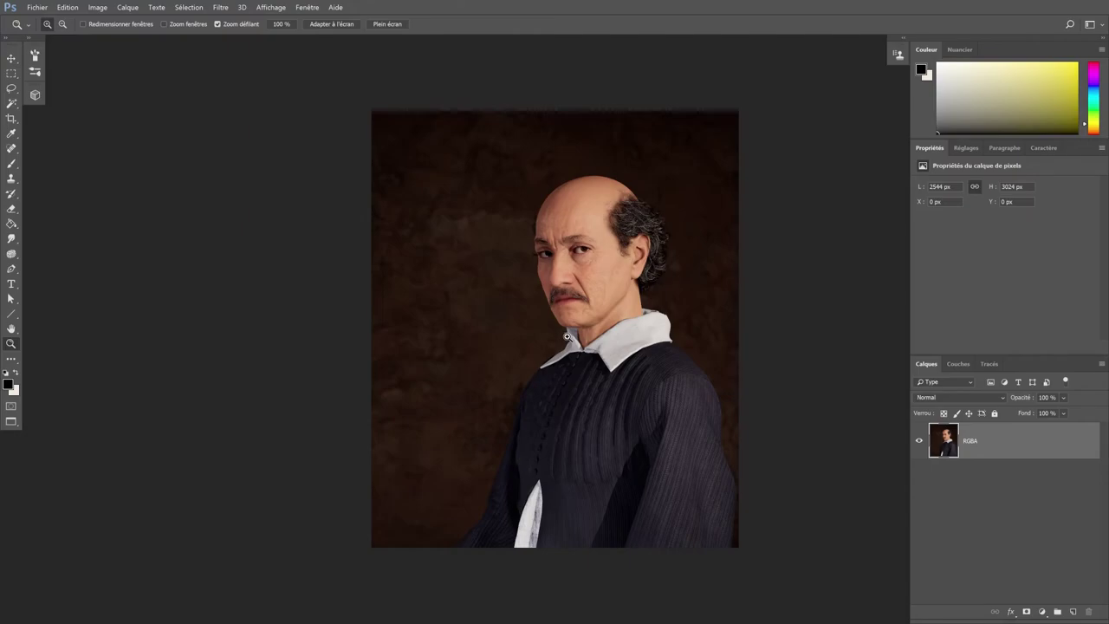
left_click(559, 339)
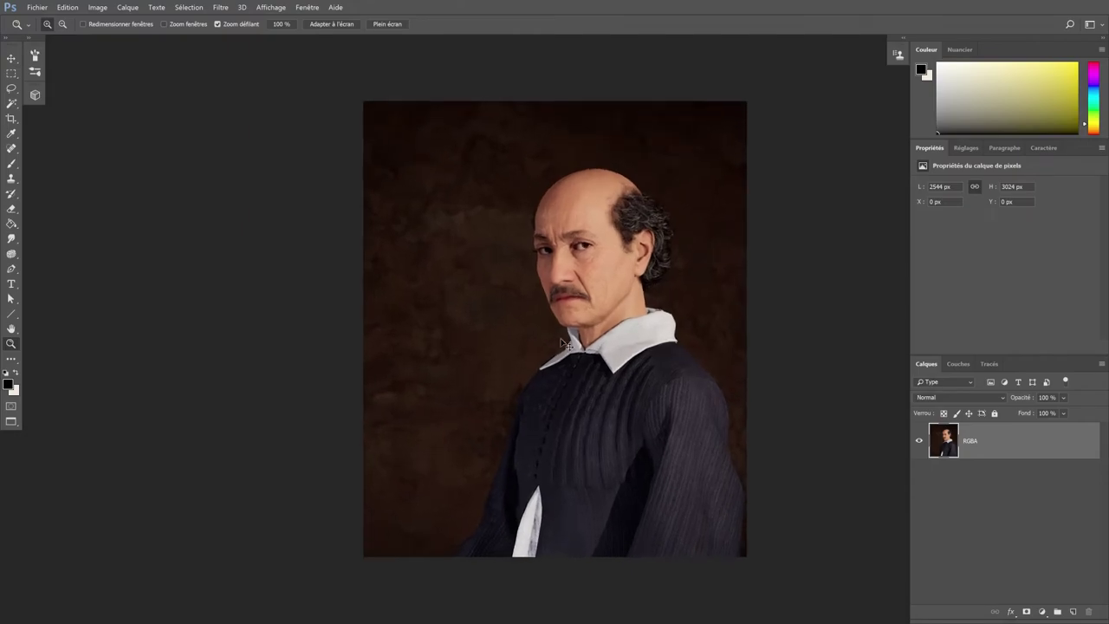
left_click(561, 343)
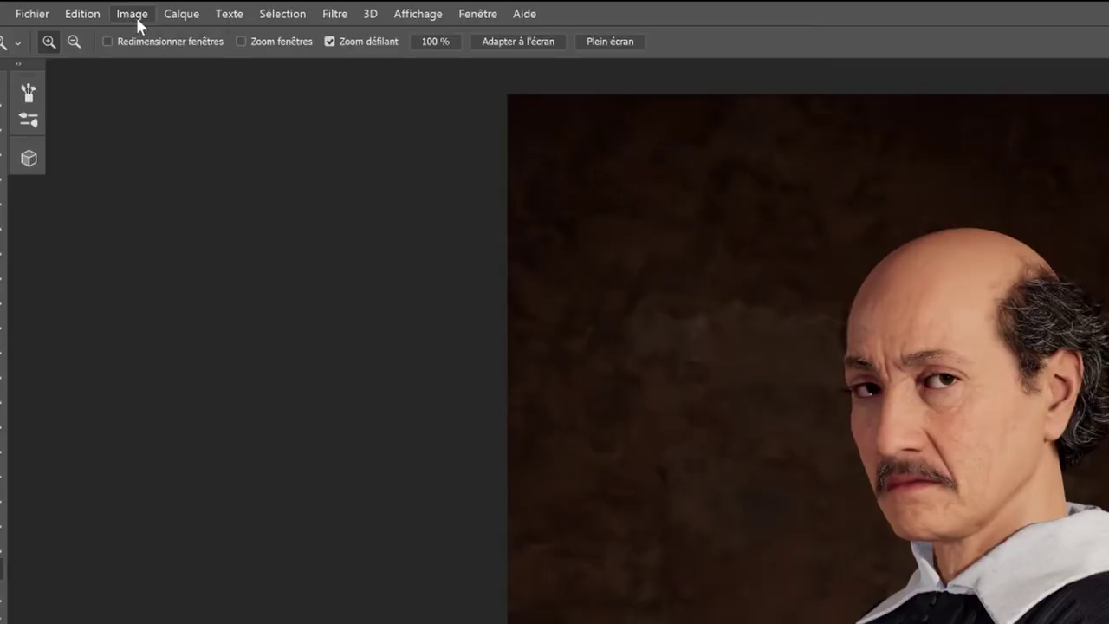
Convert the image mode to 16 bits per channel.
left_click(99, 7)
mouse_move(108, 19)
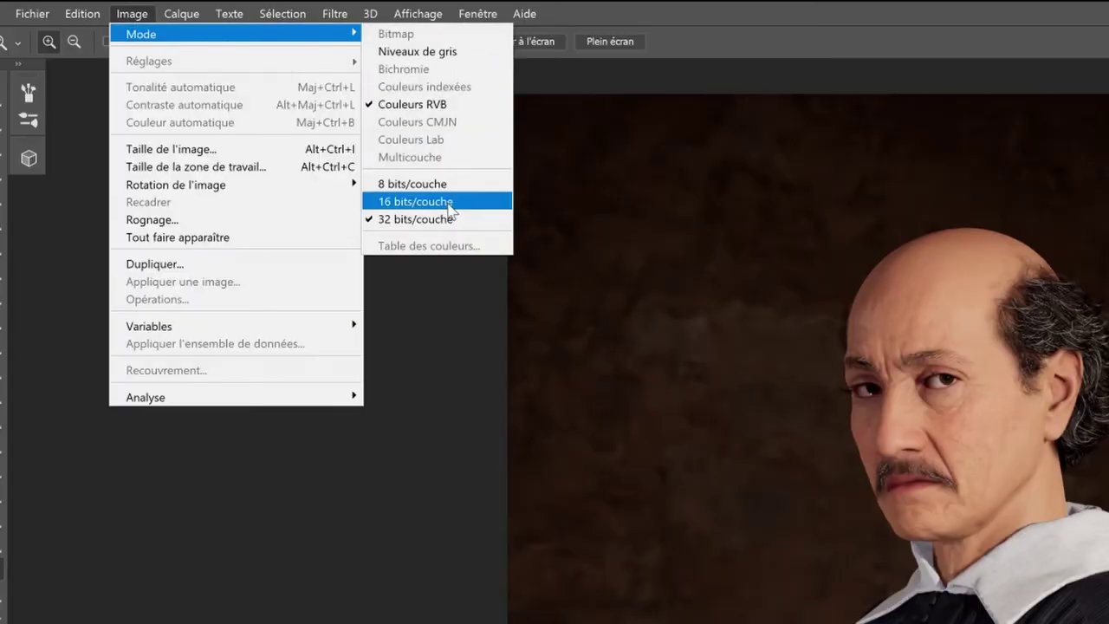
left_click(444, 210)
left_click(1027, 401)
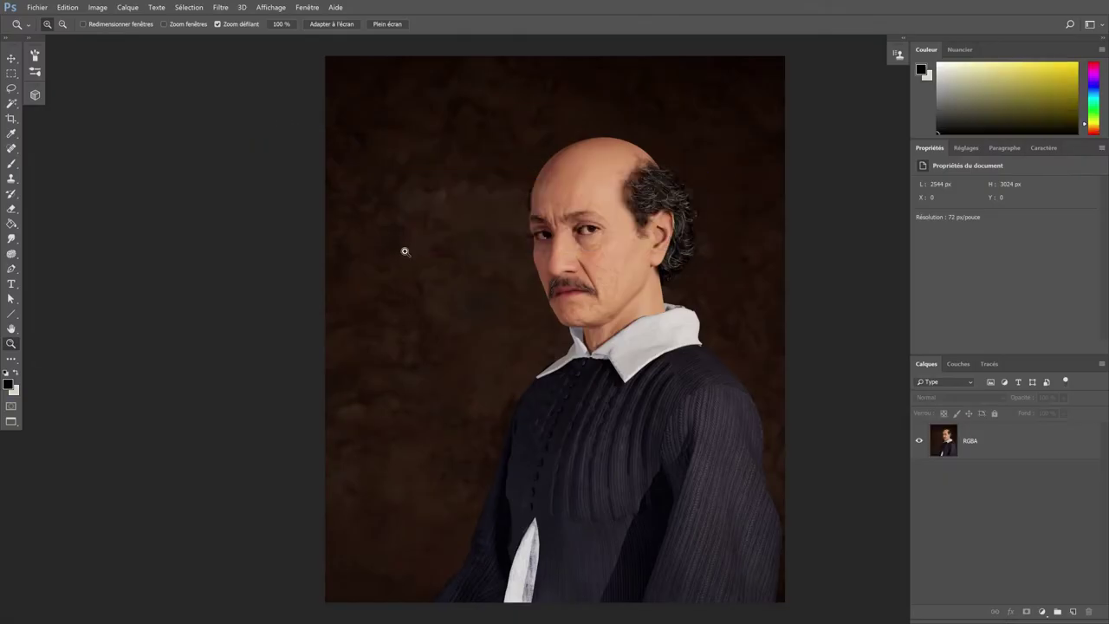
Apply the Camera Raw Filter, raising Blancs and adjusting Contraste and Tons clairs on the portrait.
left_click(220, 7)
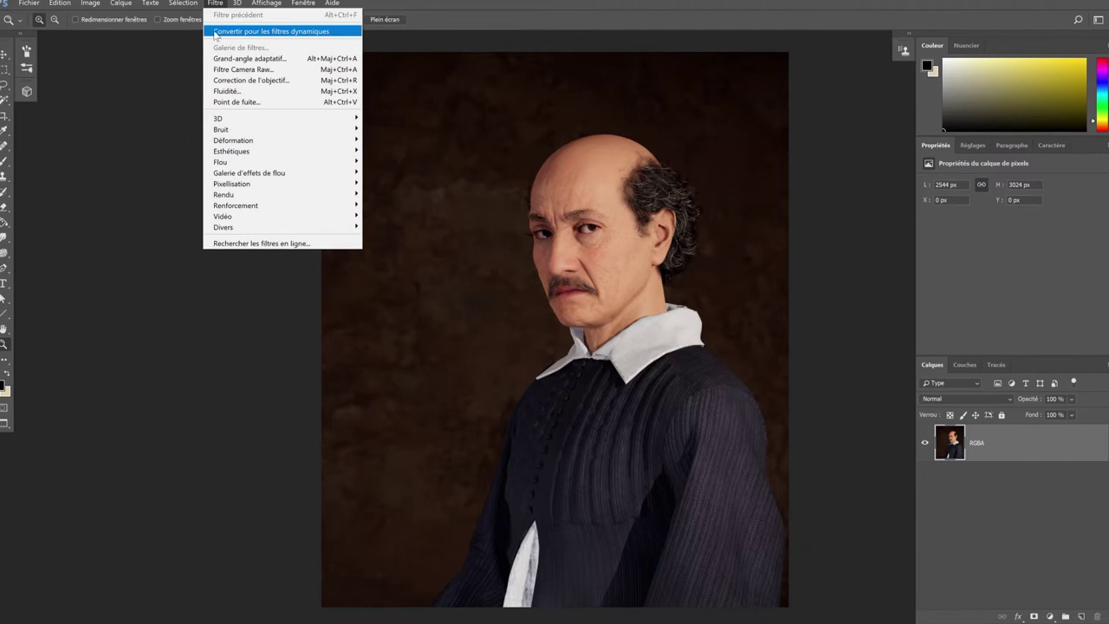
left_click(220, 71)
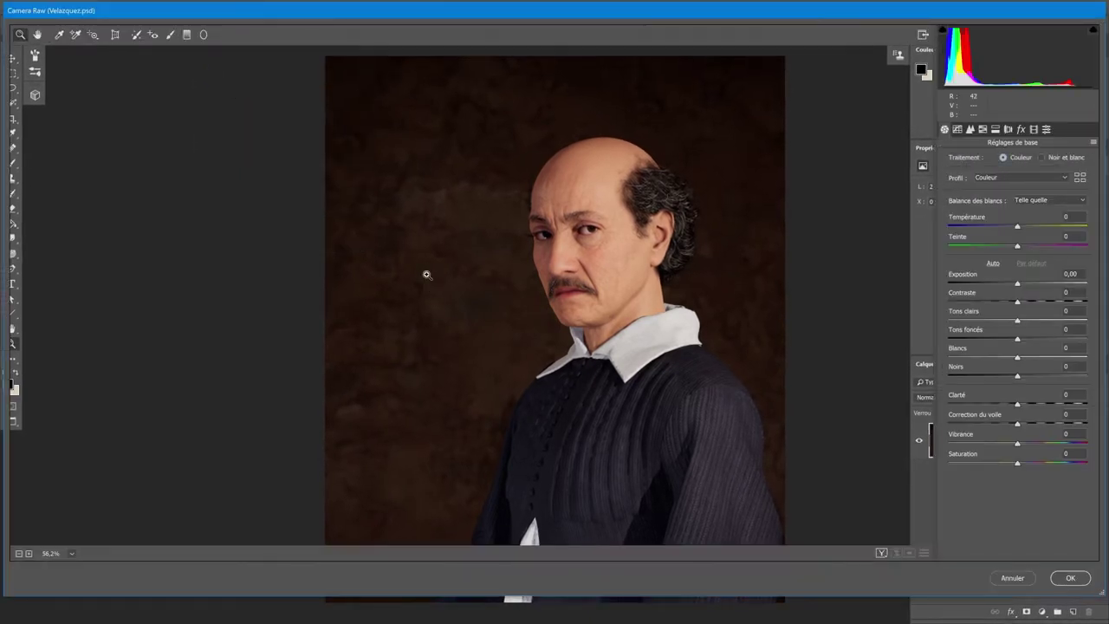
left_click_drag(639, 604, 638, 618)
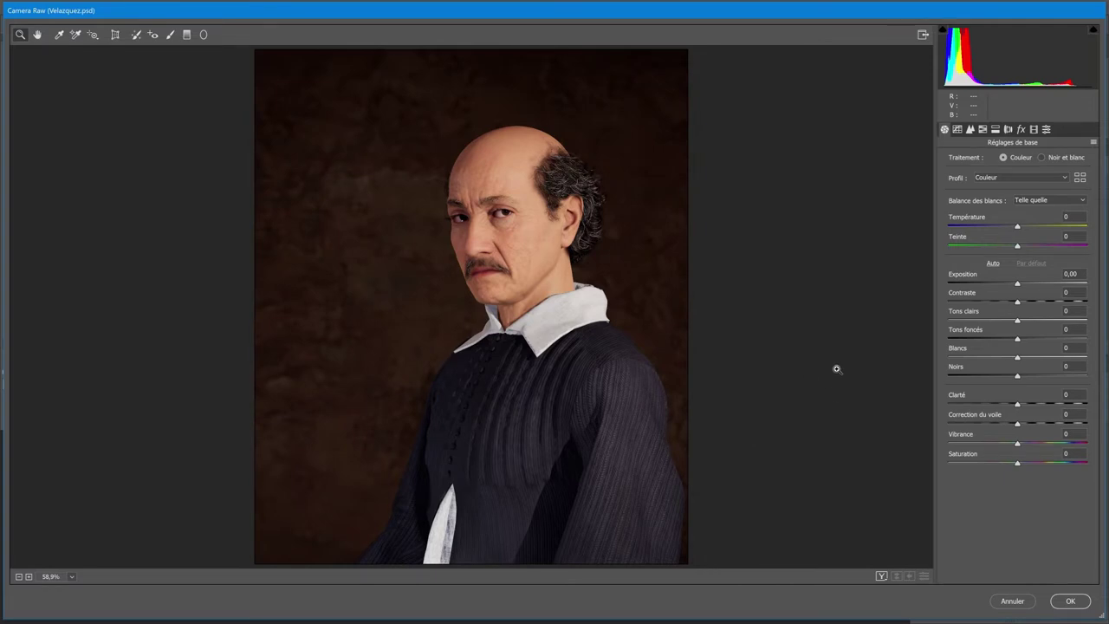
left_click_drag(1017, 357, 1045, 359)
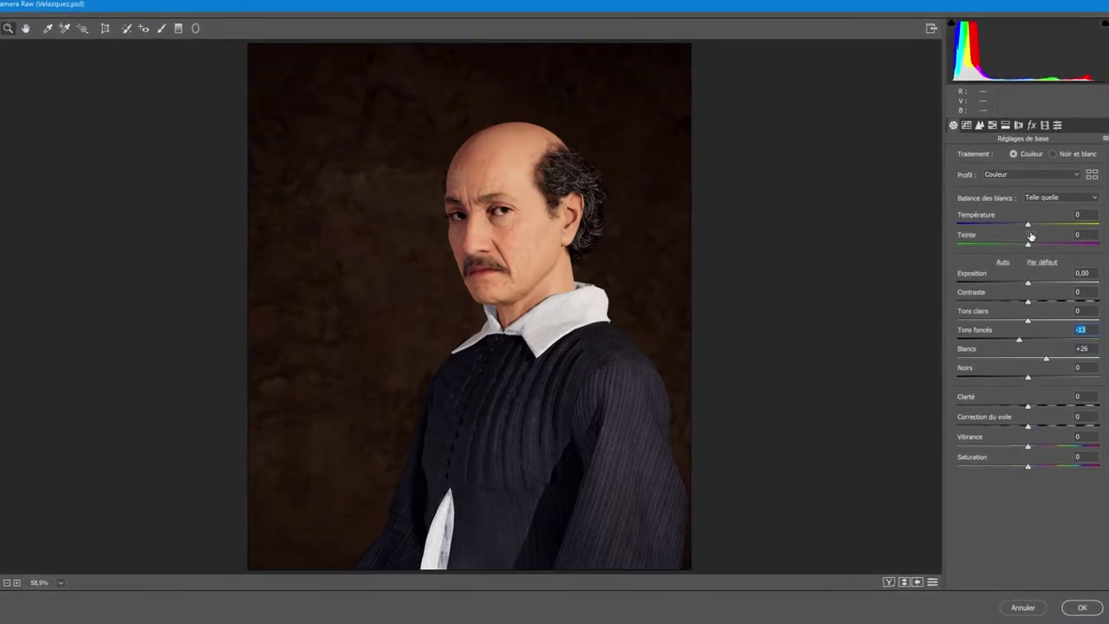
left_click_drag(1027, 282, 1049, 342)
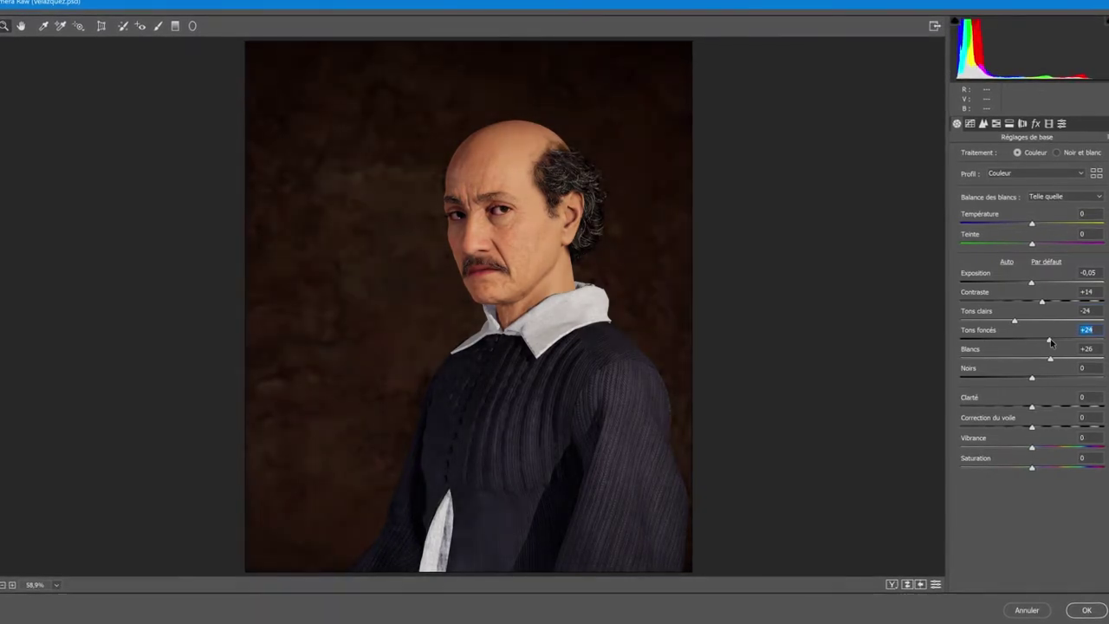
Fine-tune the Paramétrique tone curve's highlights, lights and darks.
left_click(972, 122)
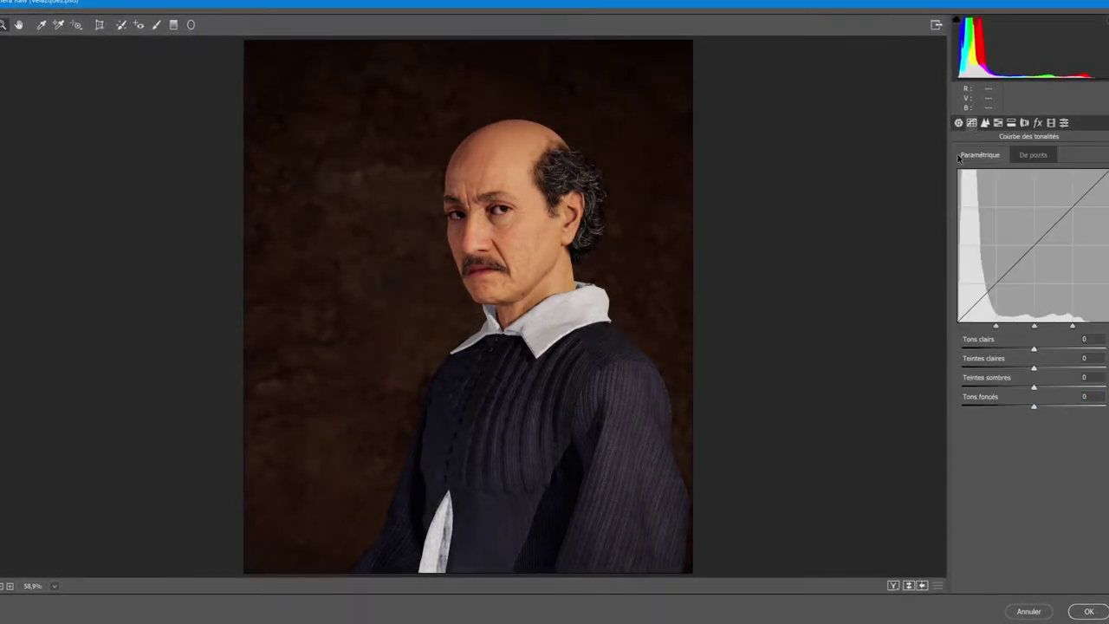
left_click_drag(1035, 350, 1037, 351)
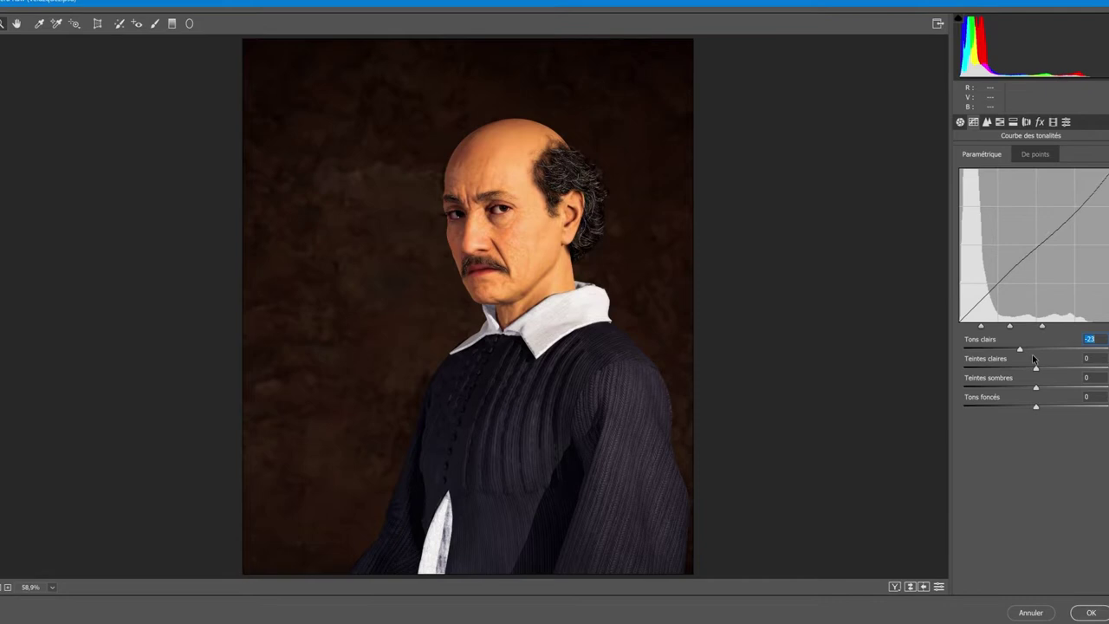
mouse_move(1030, 390)
left_mouse_down()
mouse_move(1045, 372)
mouse_move(1031, 389)
left_mouse_up()
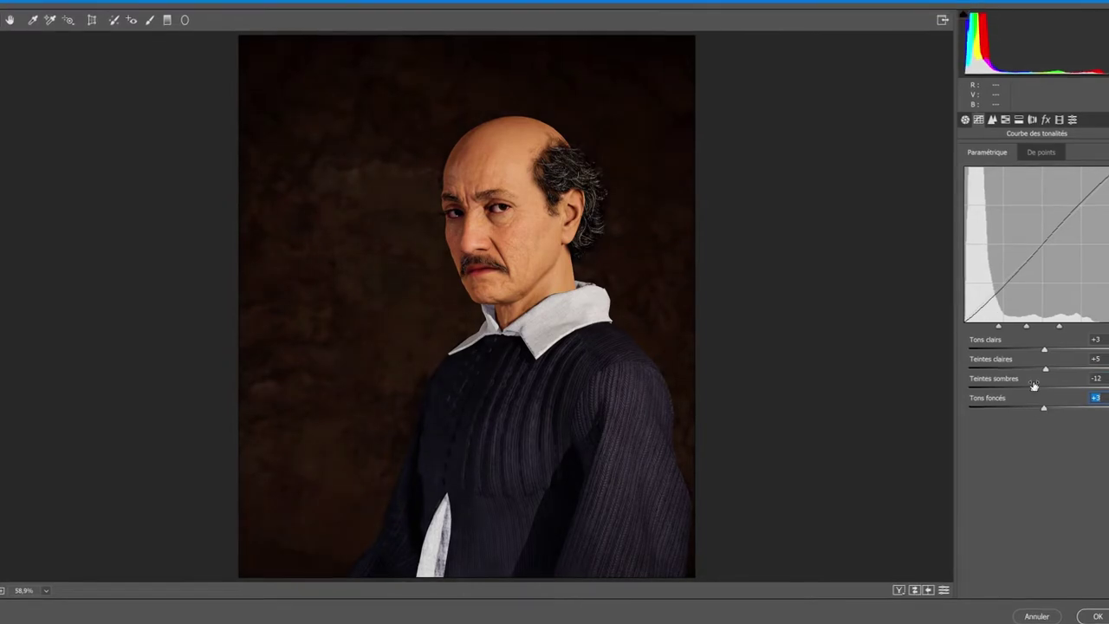
left_click_drag(1053, 371, 1045, 370)
left_click_drag(1044, 350, 1050, 351)
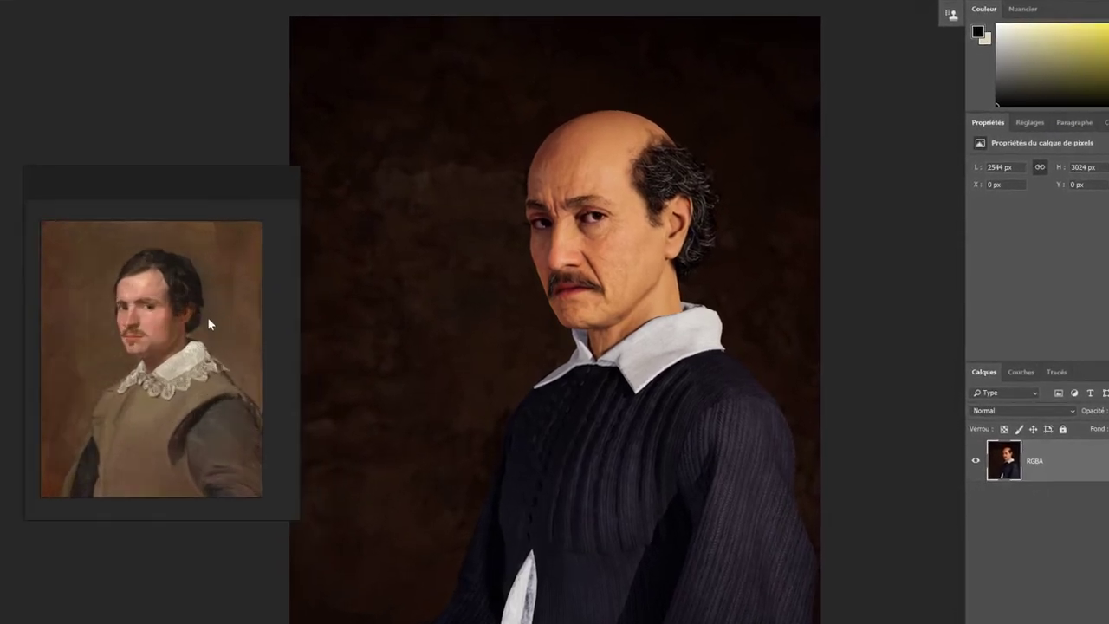
Add a Courbes adjustment layer and lift the shadows on its curve.
left_click(1042, 611)
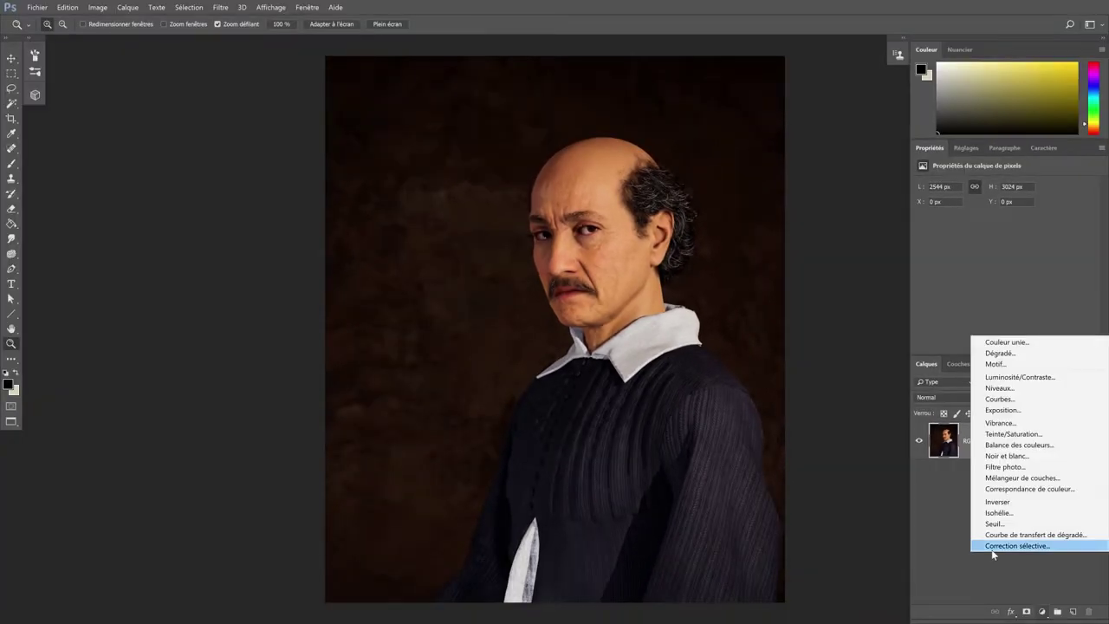
left_click(999, 399)
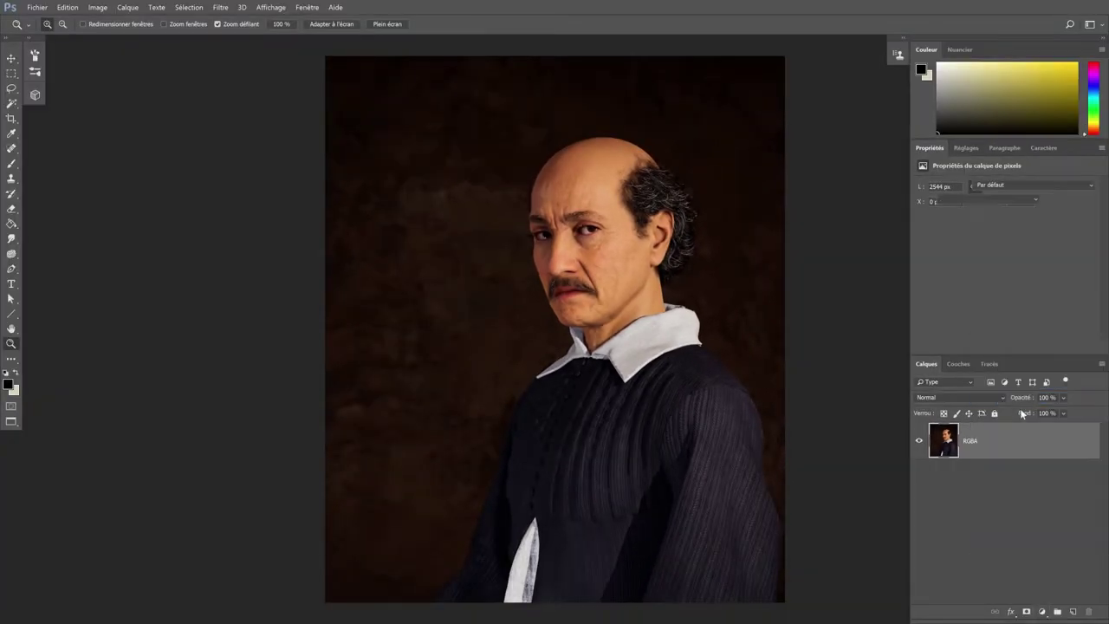
left_click_drag(961, 336, 960, 331)
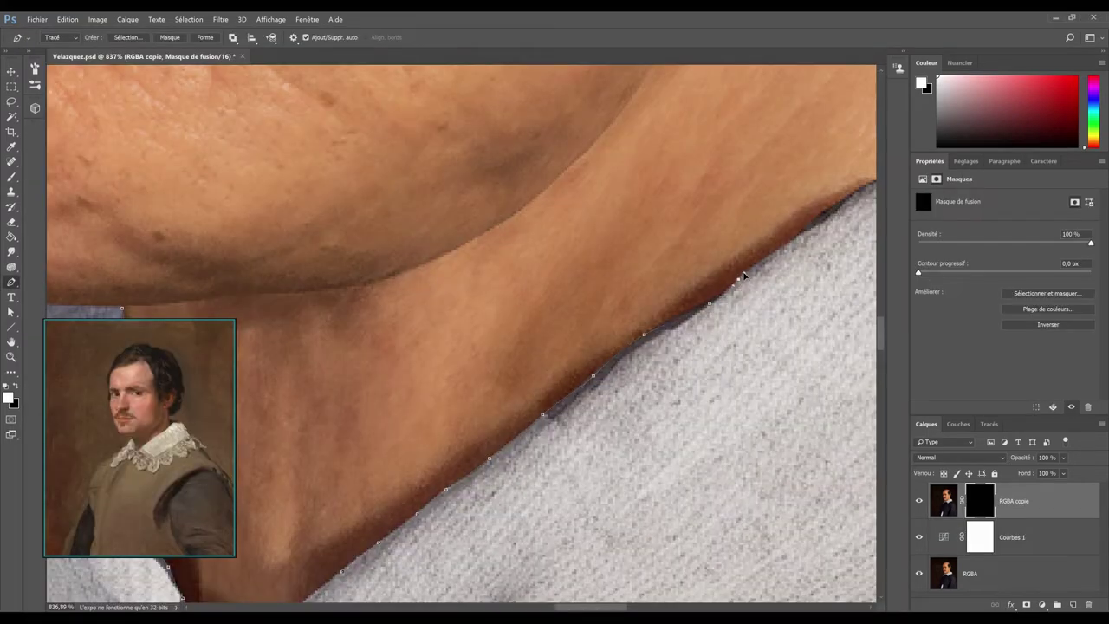
Trace the shoulder, forehead, nose, moustache, chin and collar outline, then view the Head mask alone.
left_click_drag(742, 276, 596, 389)
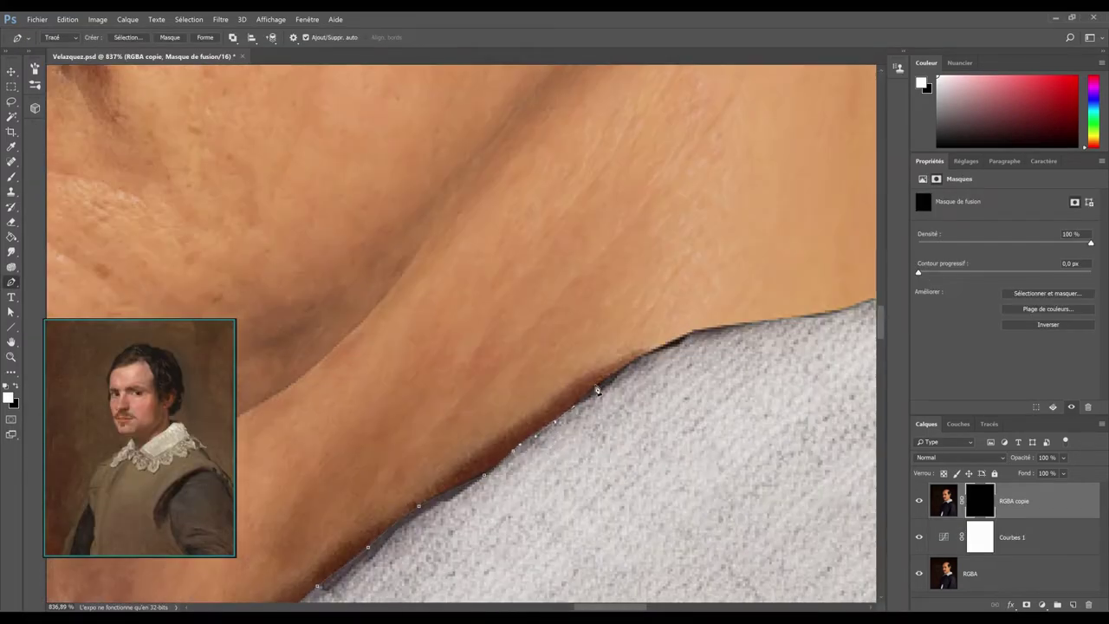
left_click_drag(666, 345, 519, 398)
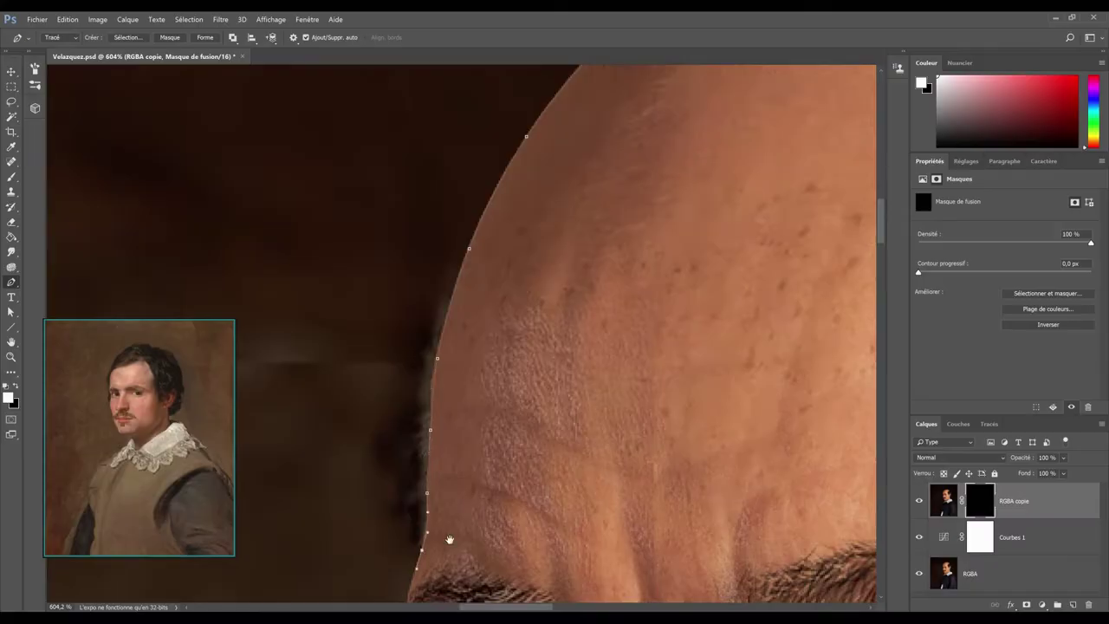
left_click_drag(448, 535, 487, 247)
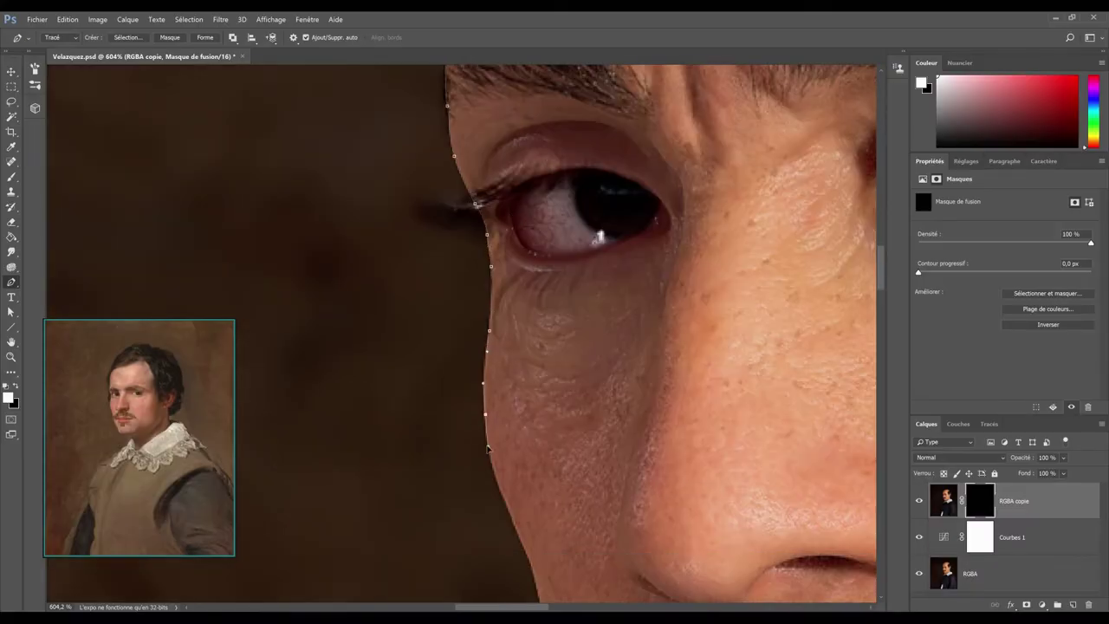
left_click_drag(574, 557, 536, 252)
left_click_drag(566, 491, 495, 325)
left_click_drag(565, 451, 490, 312)
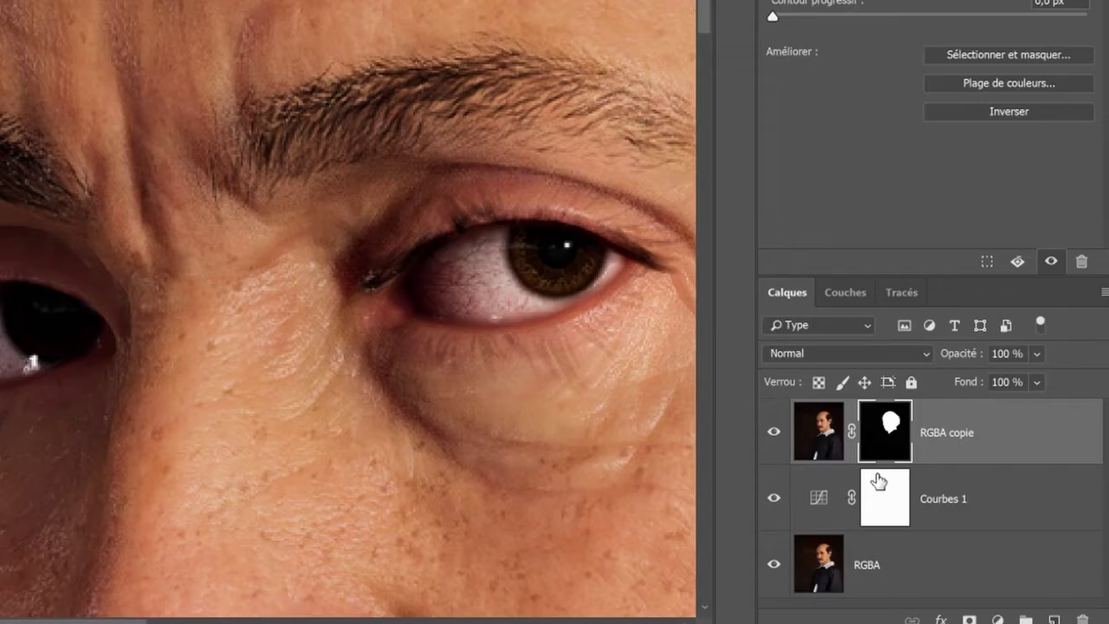
left_click(869, 444, "alt")
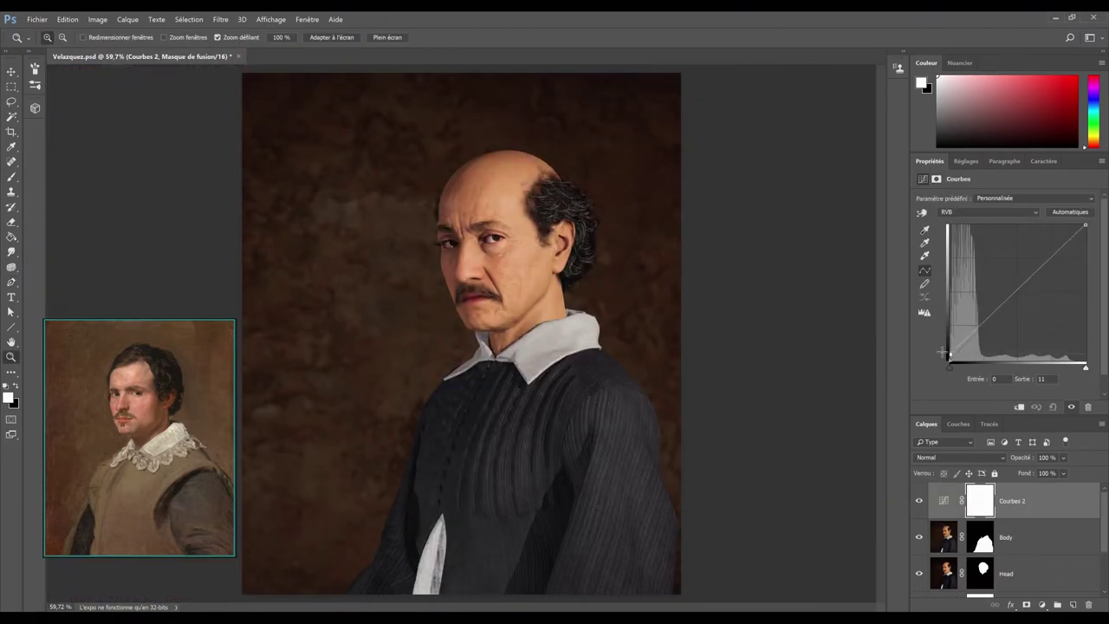
Add a shadow point to the curve, brighten the cheek, and invert the Courbes 3 mask to black.
left_click(960, 344)
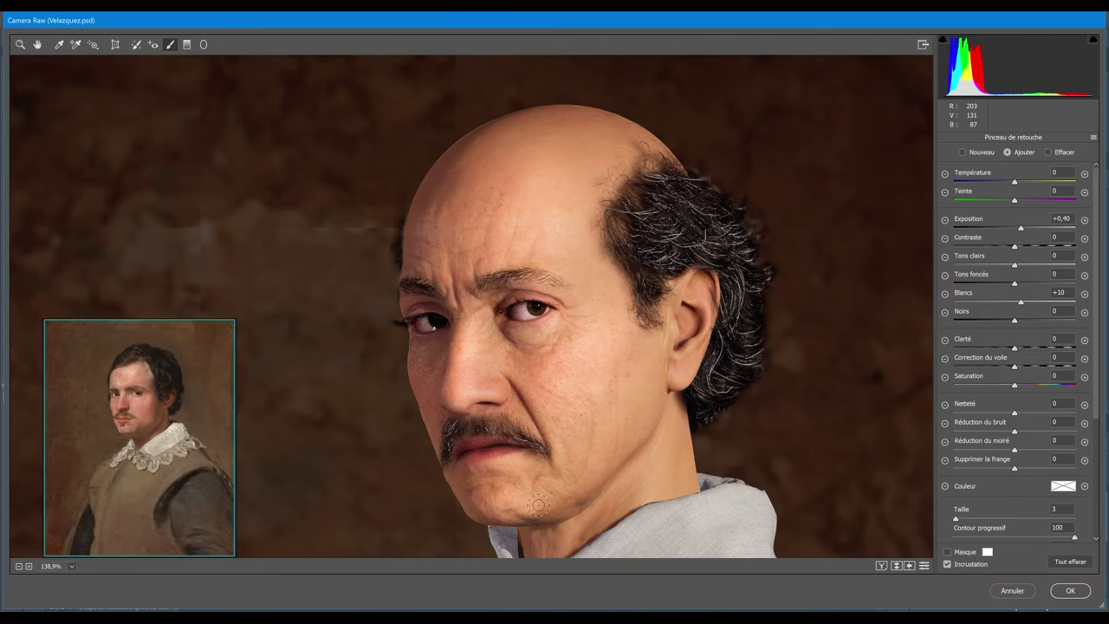
left_click_drag(584, 468, 563, 410)
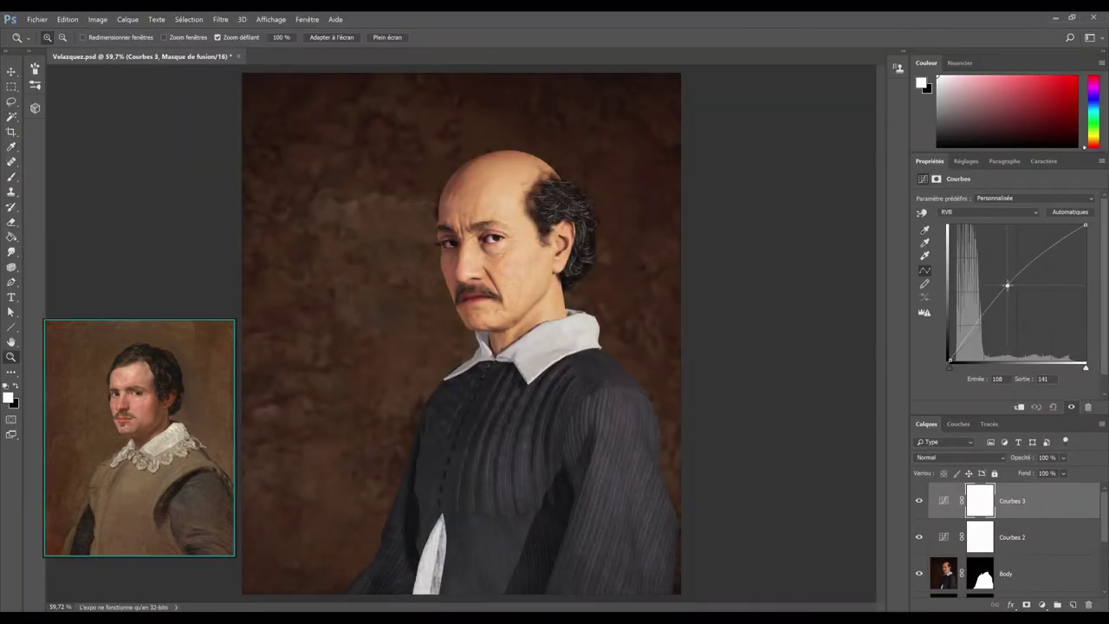
left_click(981, 508)
key("ctrl+i")
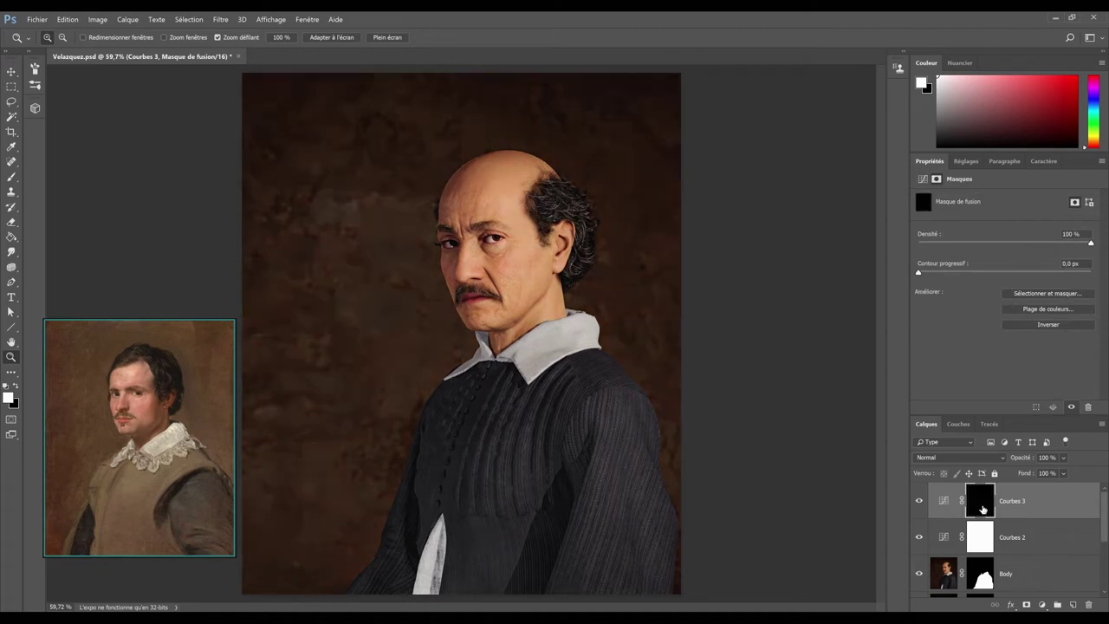
Paint the mask to brighten the nose side and under the eye, then shrink the brush to 28 px.
left_click_drag(494, 263, 537, 263)
key("b")
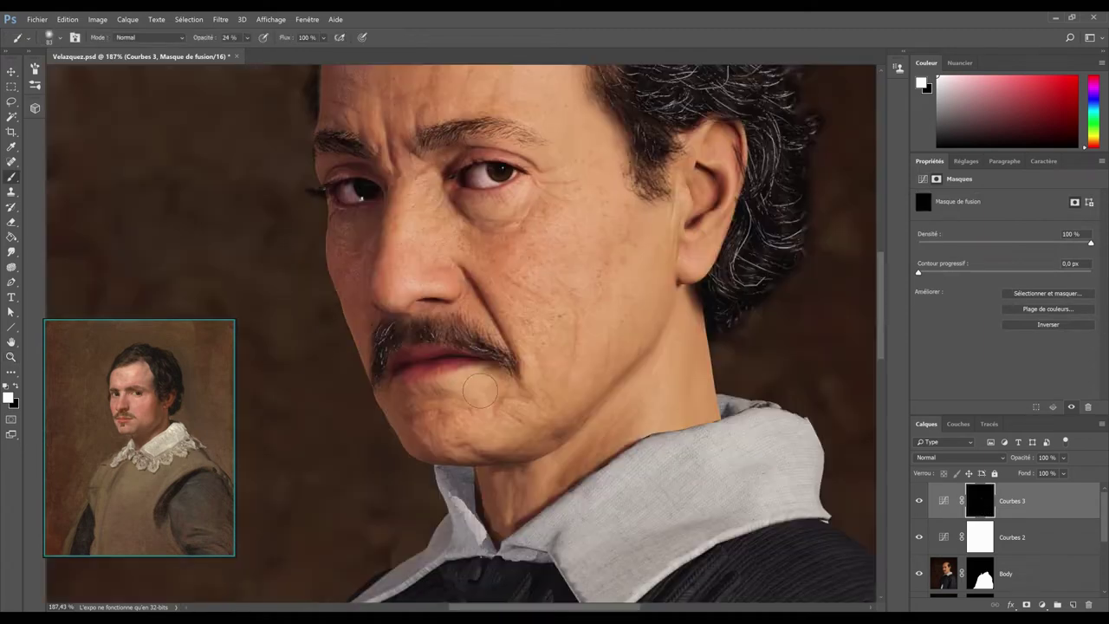
left_click(48, 37)
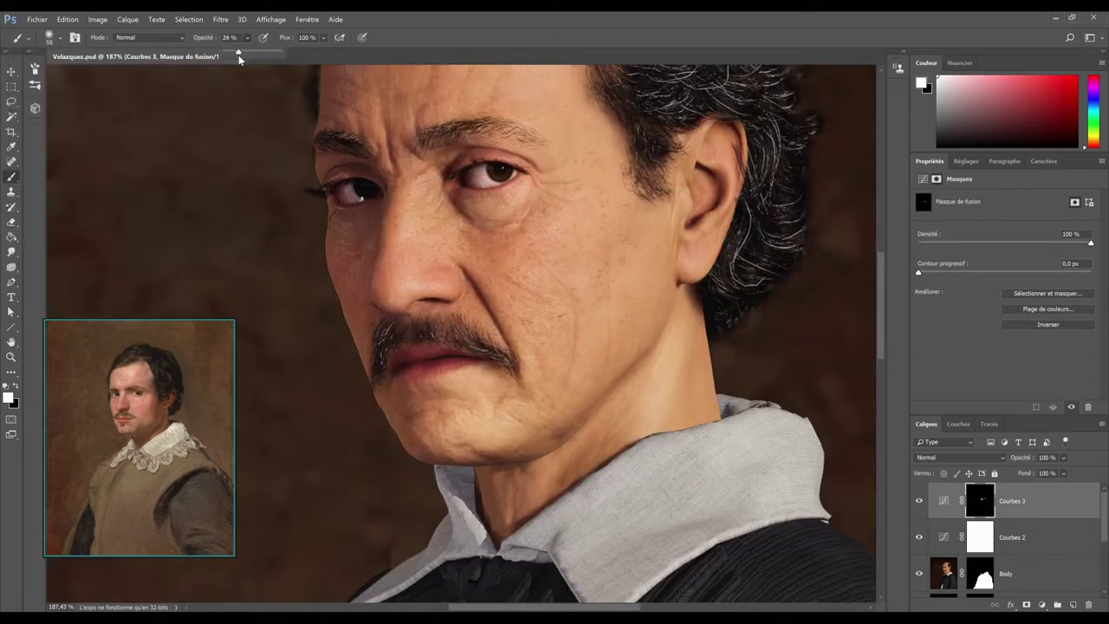
key("Return")
left_click_drag(397, 290, 404, 226)
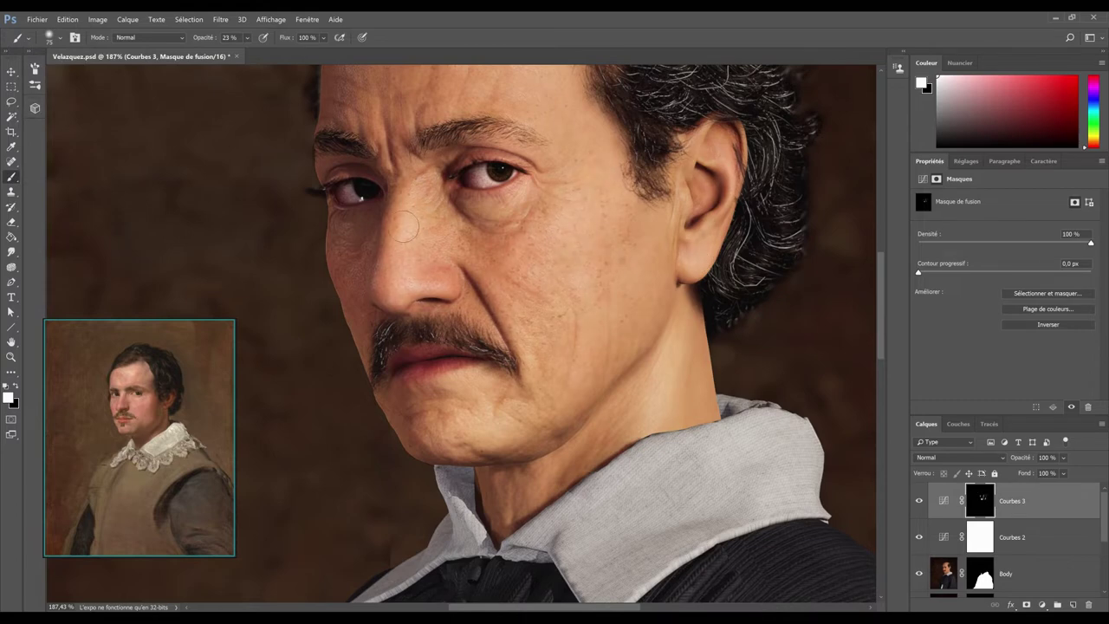
scroll(608, 279, "up", 3)
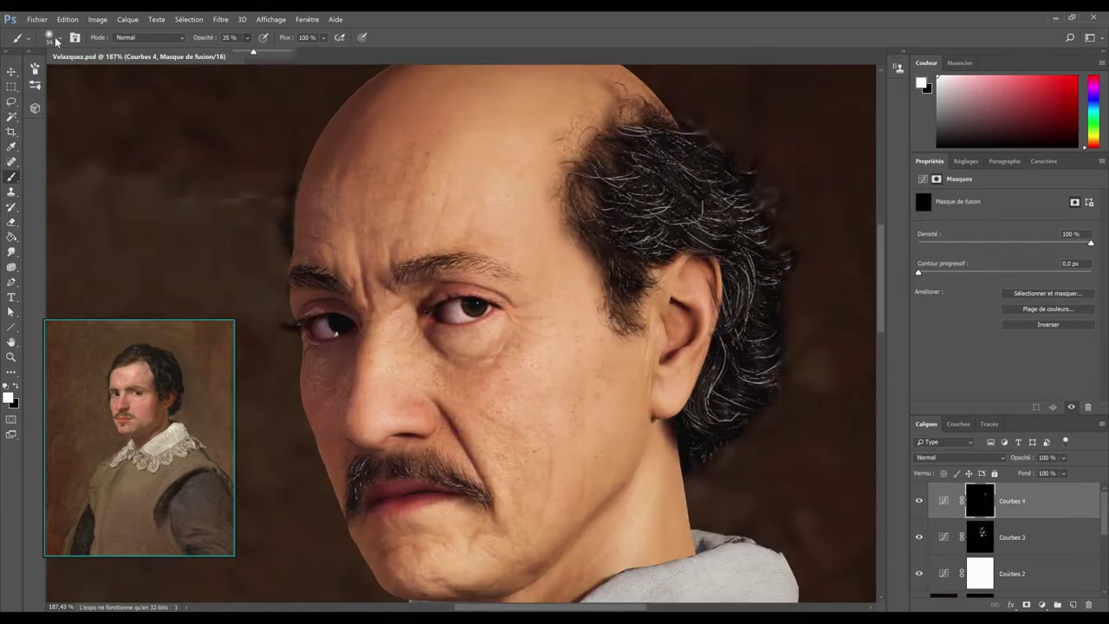
scroll(652, 384, "down", 5)
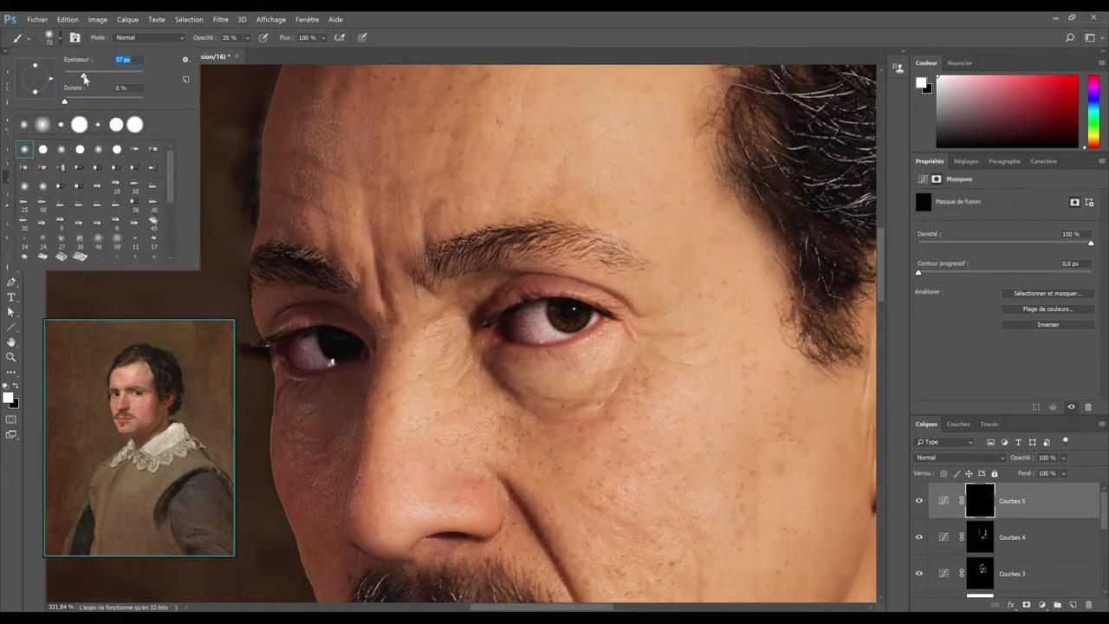
left_click_drag(84, 78, 76, 78)
key("Return")
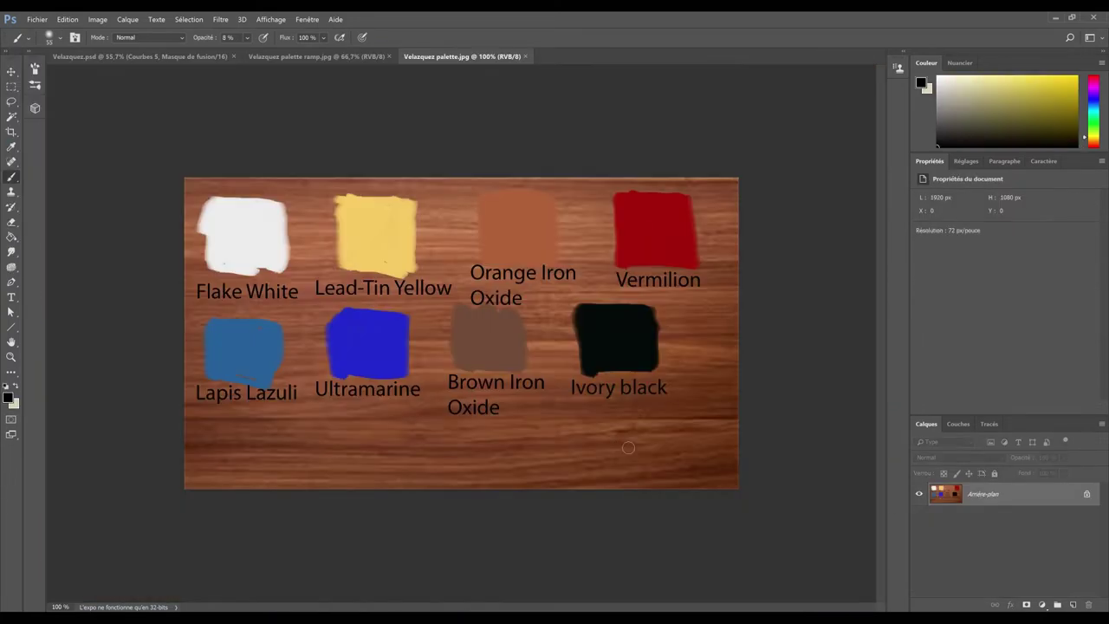
Zoom into the Brown Iron Oxide swatch, match colours to the palette, and sample a reference skin tone.
left_click(12, 357)
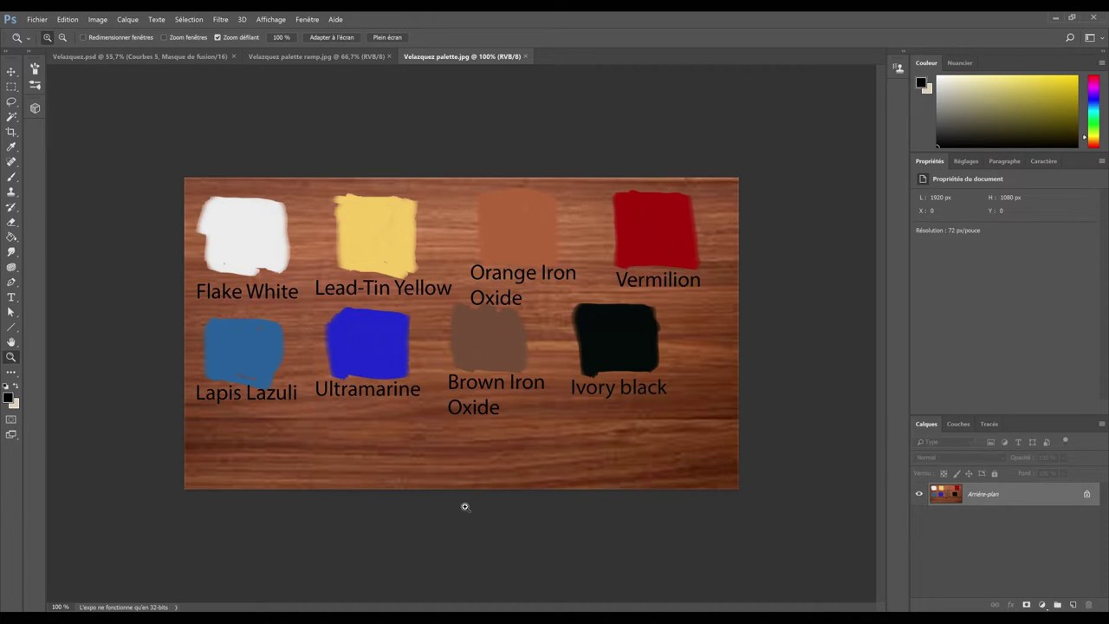
mouse_move(461, 378)
left_mouse_down()
mouse_move(460, 361)
mouse_move(470, 362)
left_mouse_up()
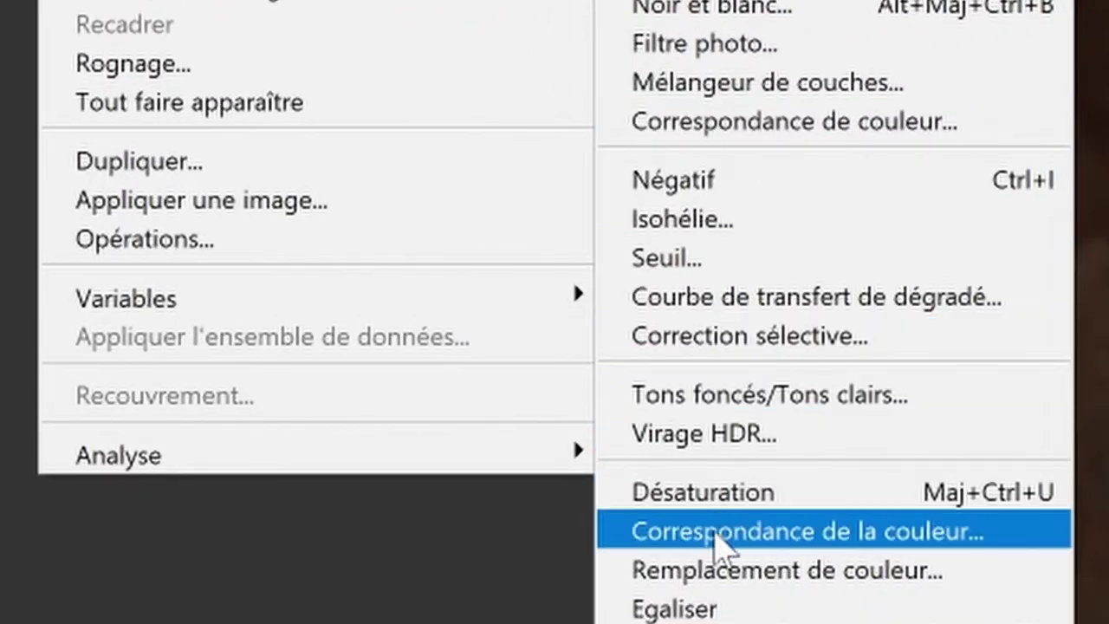
left_click(721, 531)
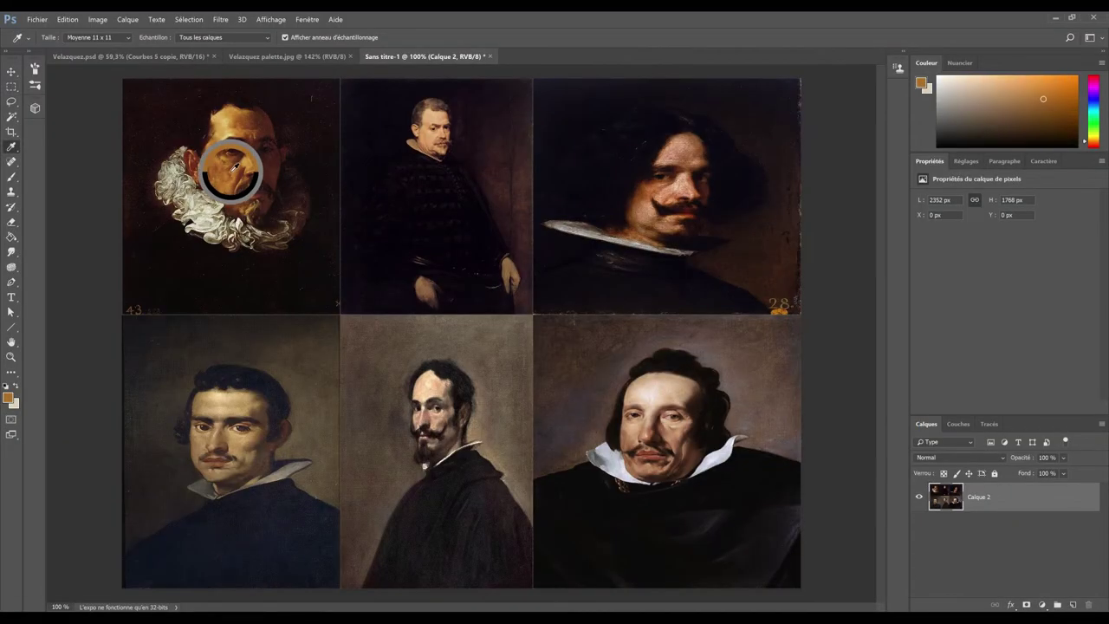
left_click_drag(230, 168, 650, 195)
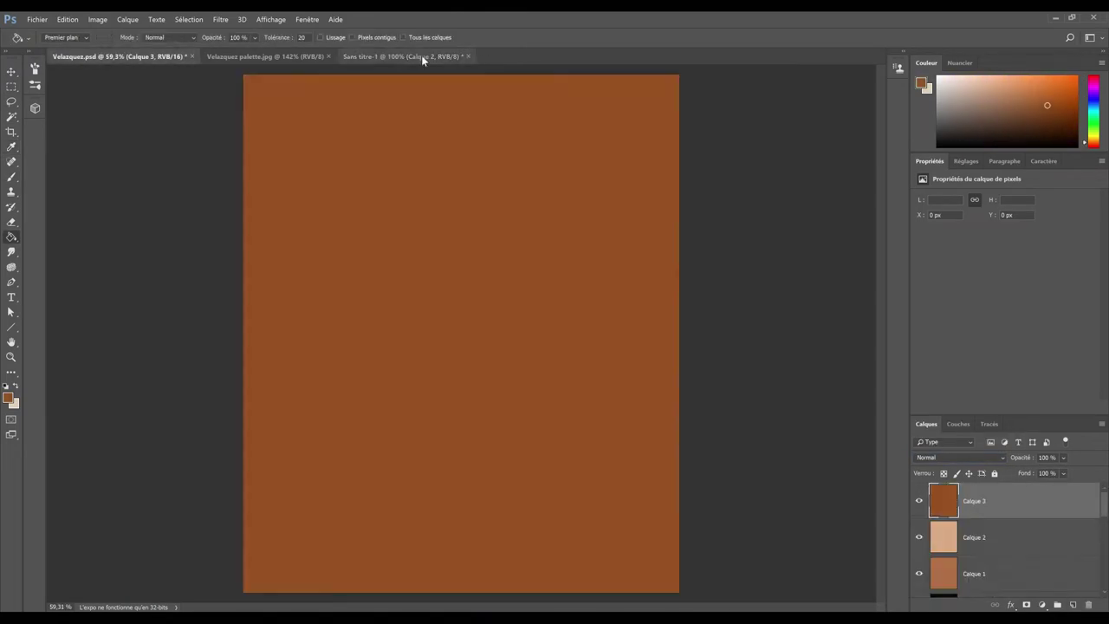
Set the skin colour layer to Saturation blending and mask it off the collar.
left_click(932, 457)
left_click(559, 464)
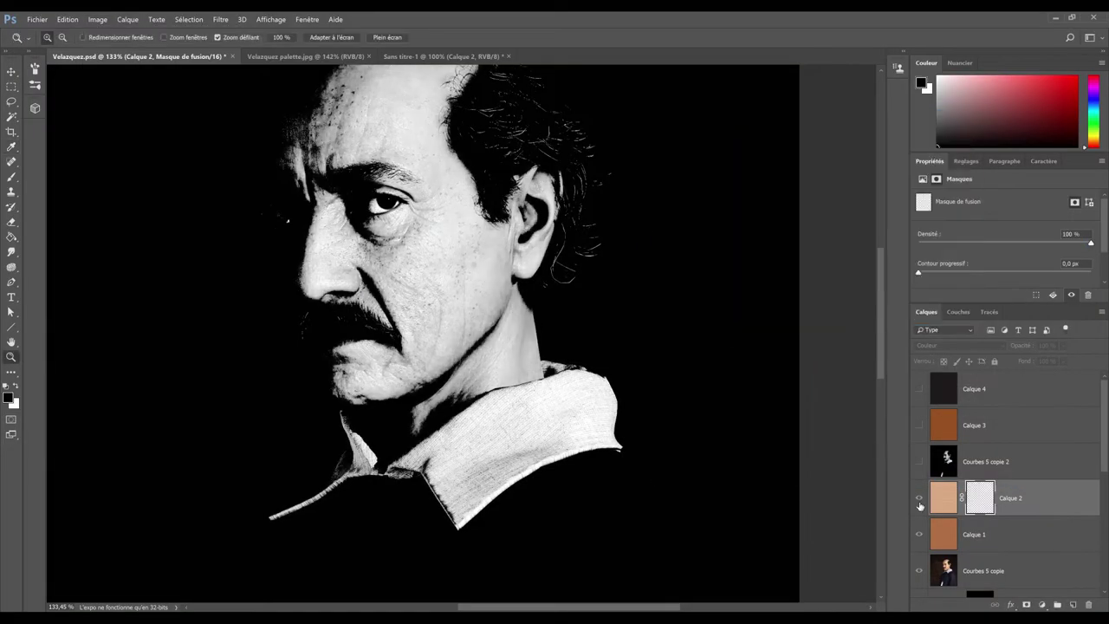
key("b")
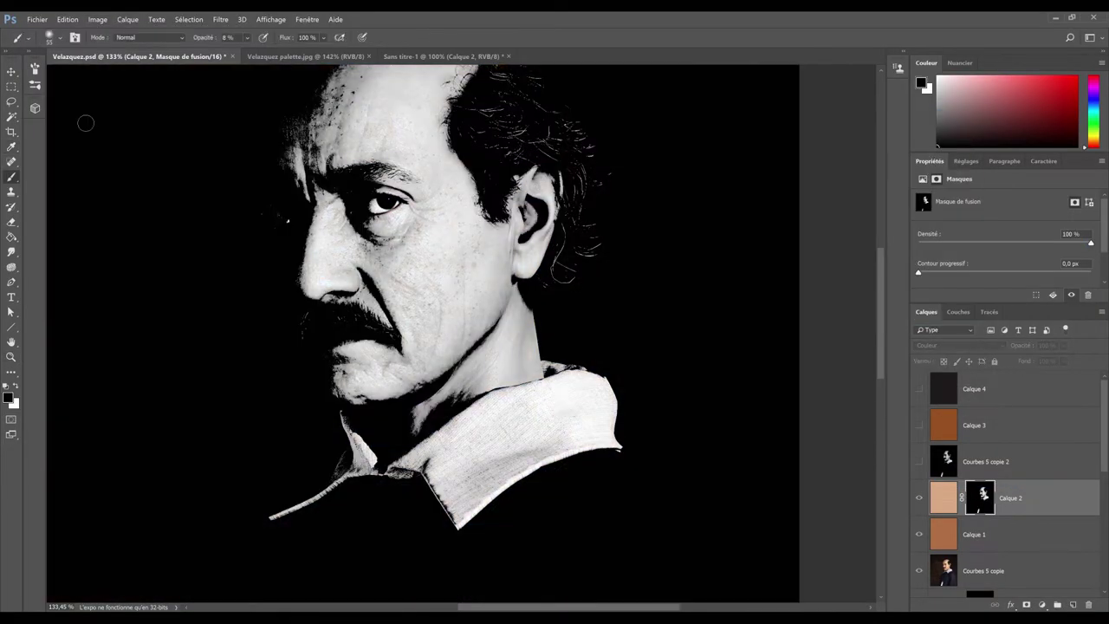
left_click_drag(434, 485, 577, 428)
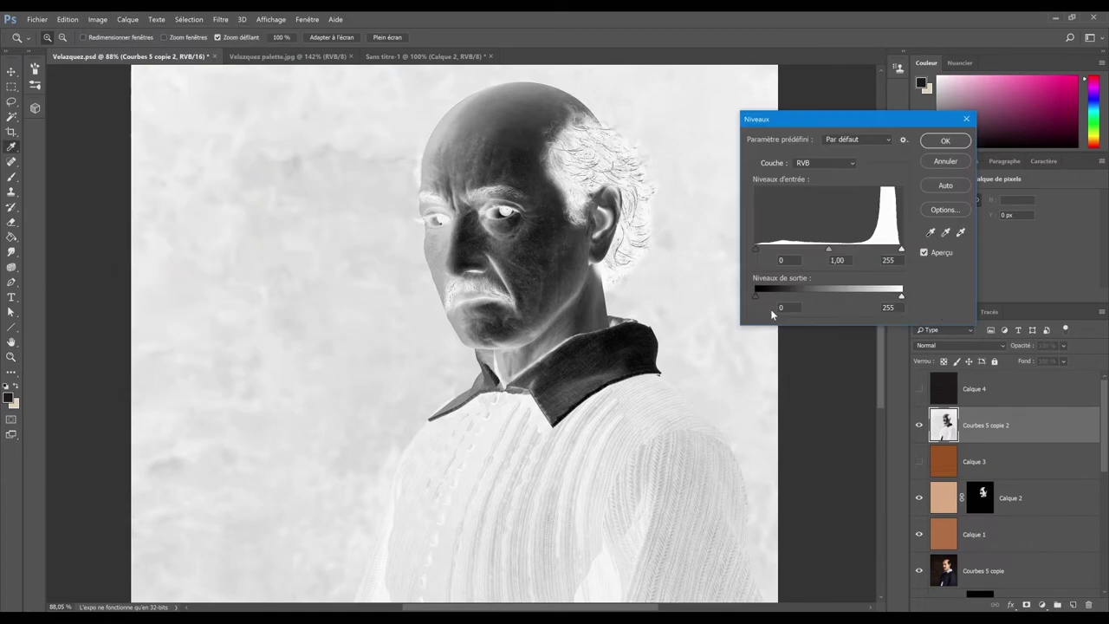
Boost the inverted copy's contrast, then bring up Blending Options for the Blur layer.
left_click_drag(756, 249, 817, 248)
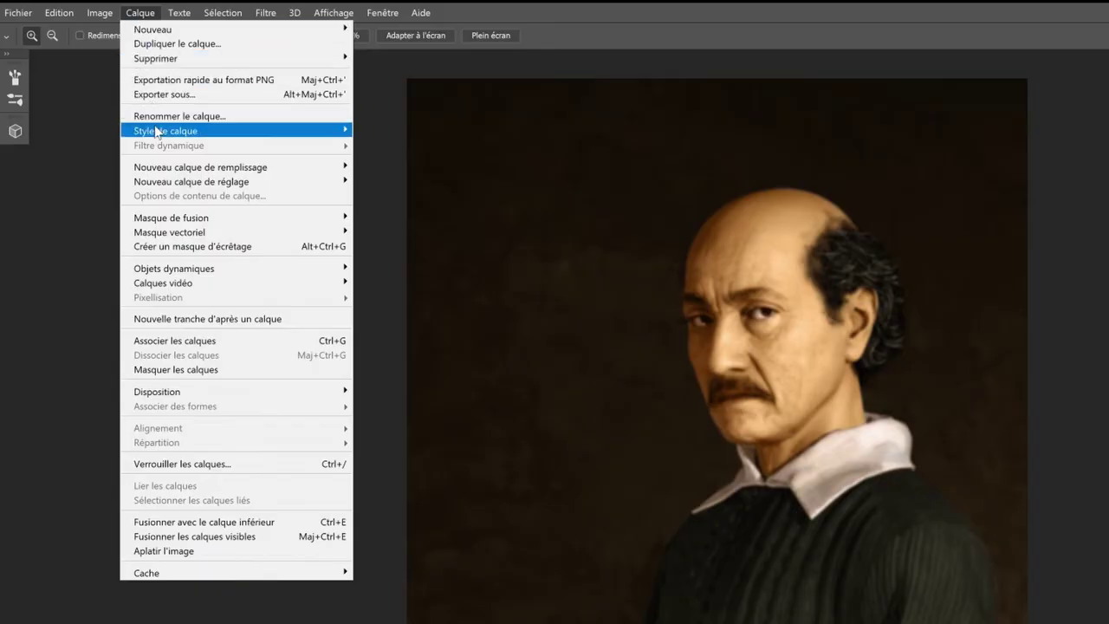
mouse_move(297, 130)
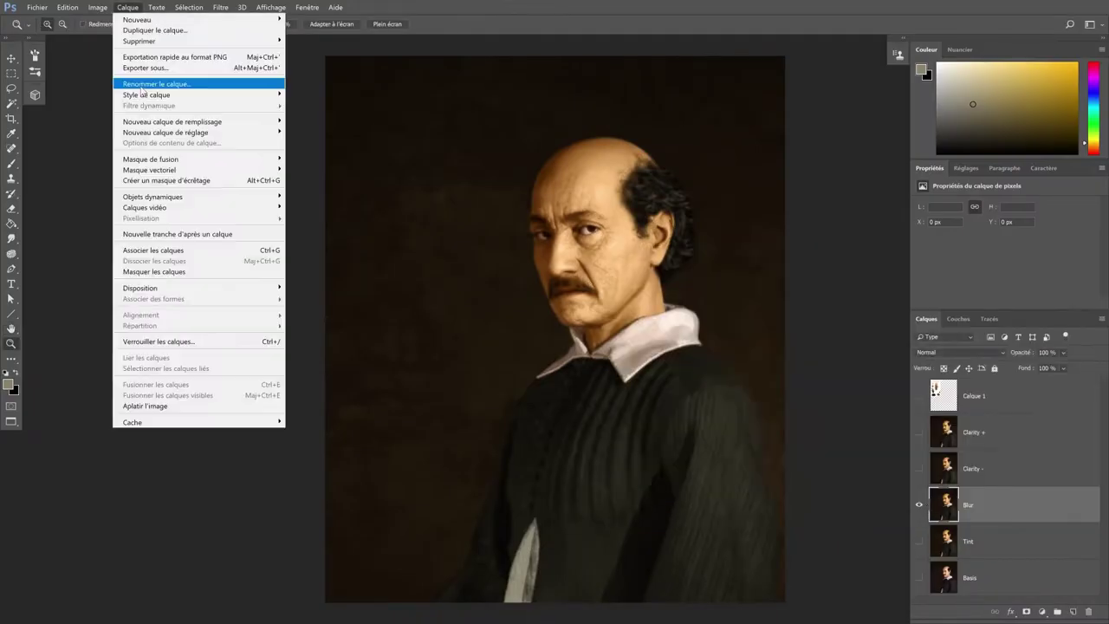
left_click(404, 131)
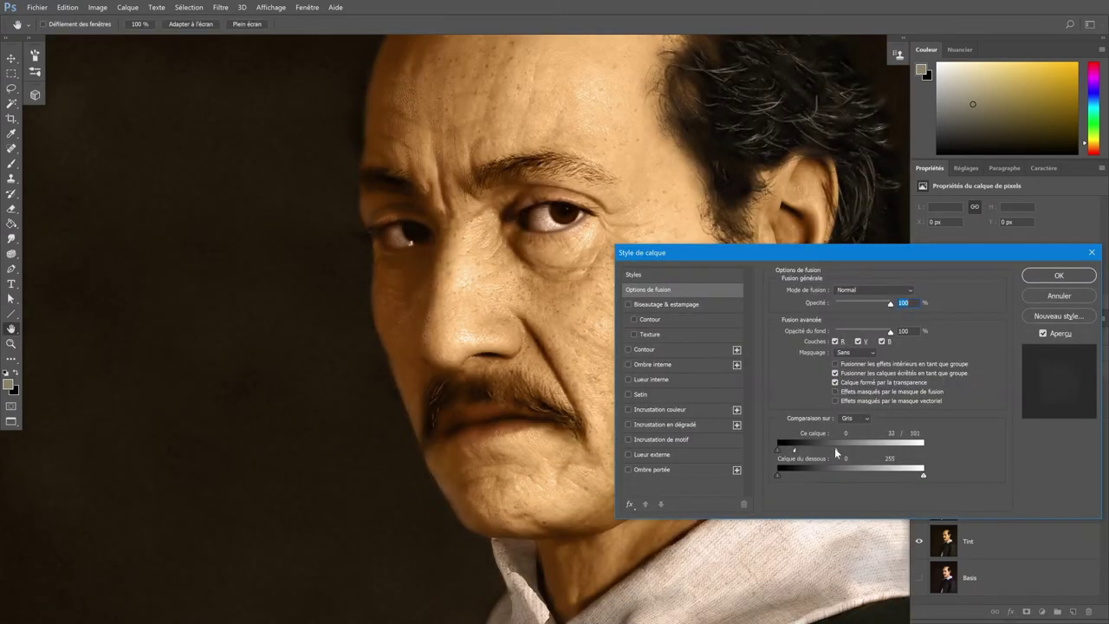
Adjust the Ce calque Blend If sliders so Blur and Clarity + blend into the lighter tones.
left_click_drag(837, 451, 785, 454)
left_click_drag(795, 450, 823, 451)
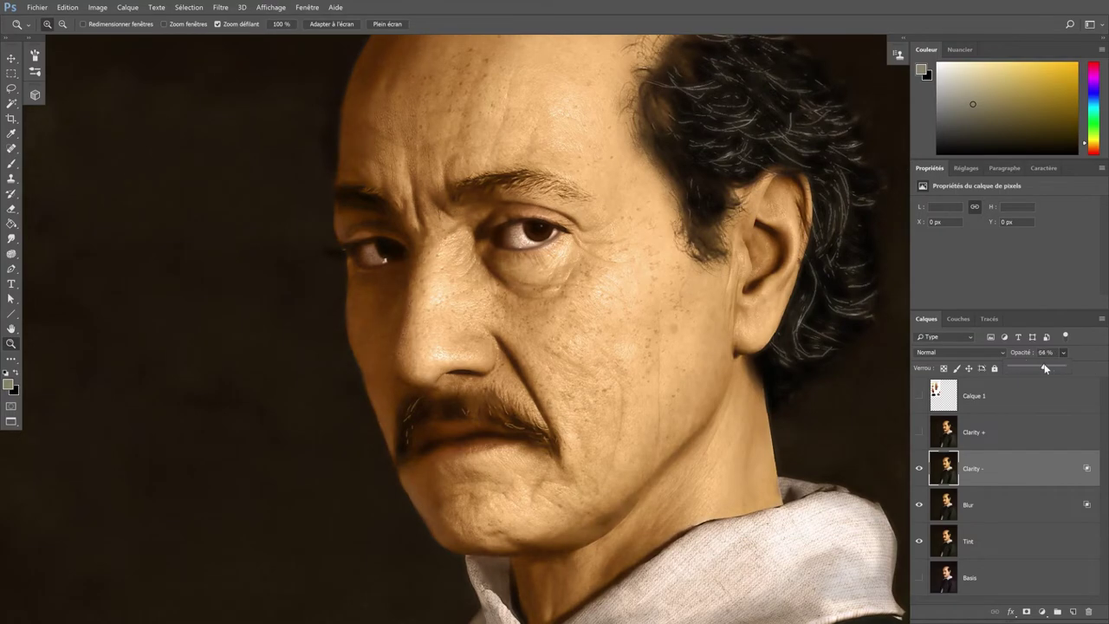
key("alt+bracketright")
key("alt+l")
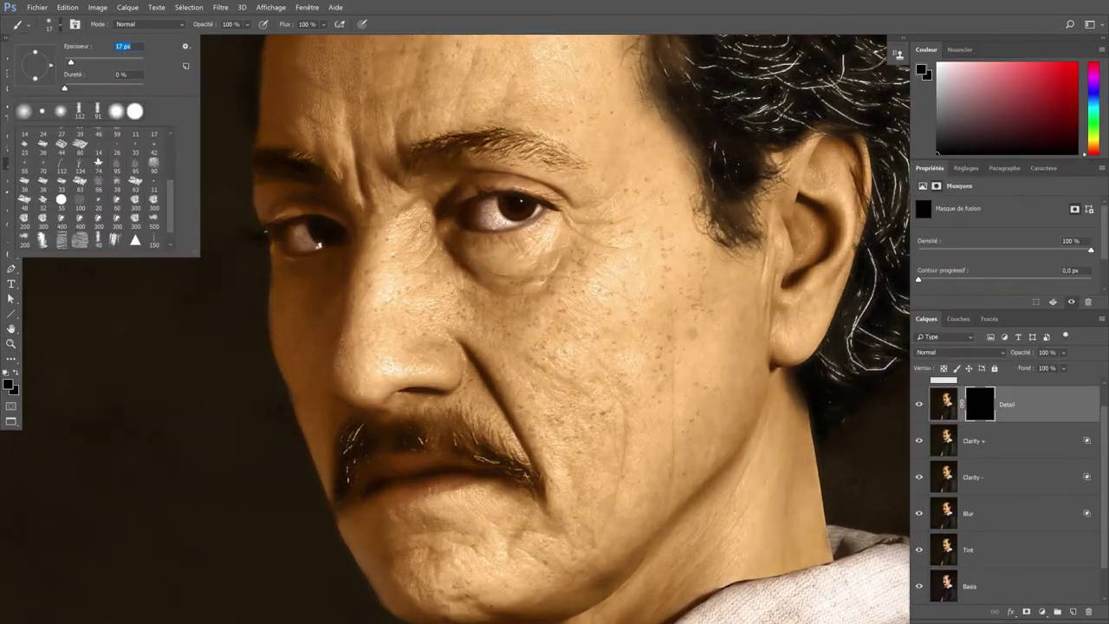
Switch to white at lower brush opacity for painting detail into the Detail mask.
key("Return")
key("x")
key("8")
key("2")
scroll(538, 260, "up", 4)
scroll(671, 154, "down", 3)
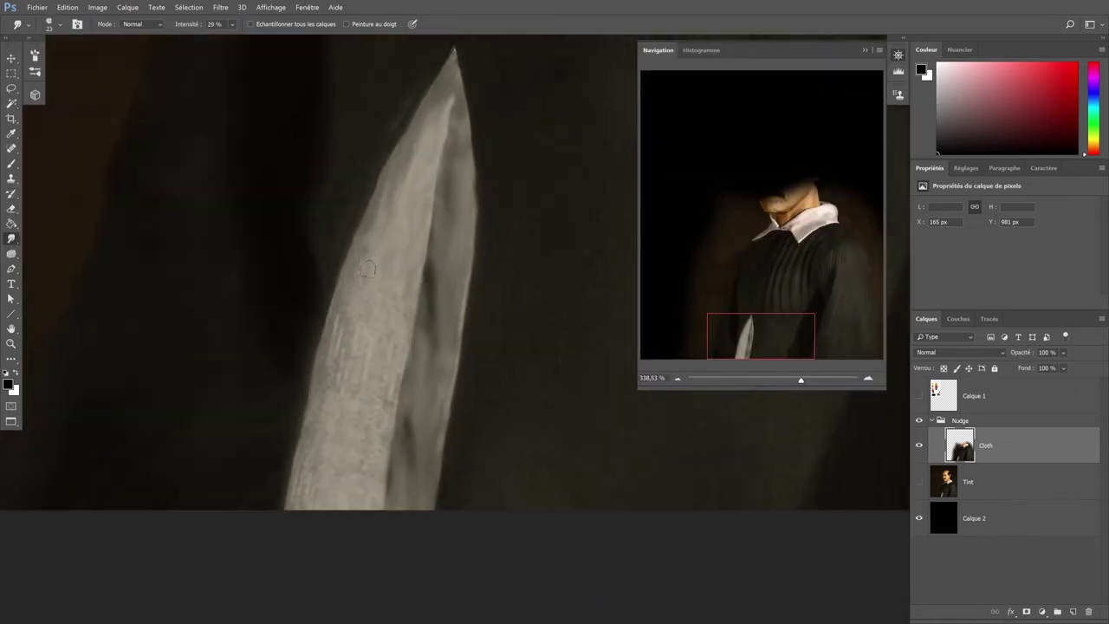
Choose the Alla Prima painterly brush and smudge the white shape, collar and coat on Cloth.
left_click(52, 24)
left_click(52, 24)
left_click(52, 24)
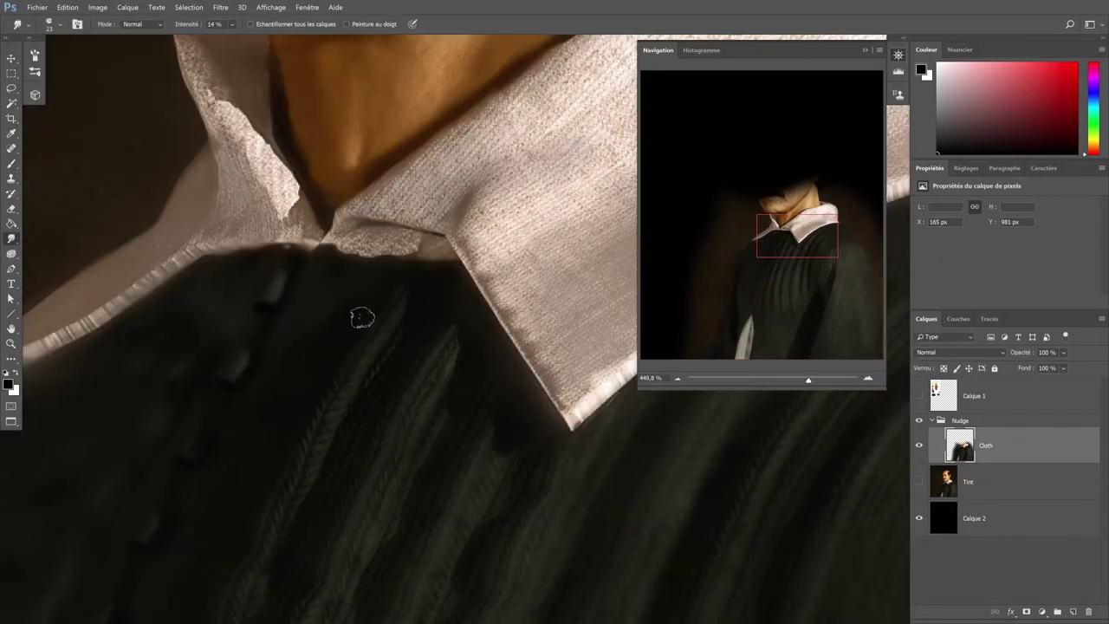
scroll(252, 466, "down", 5)
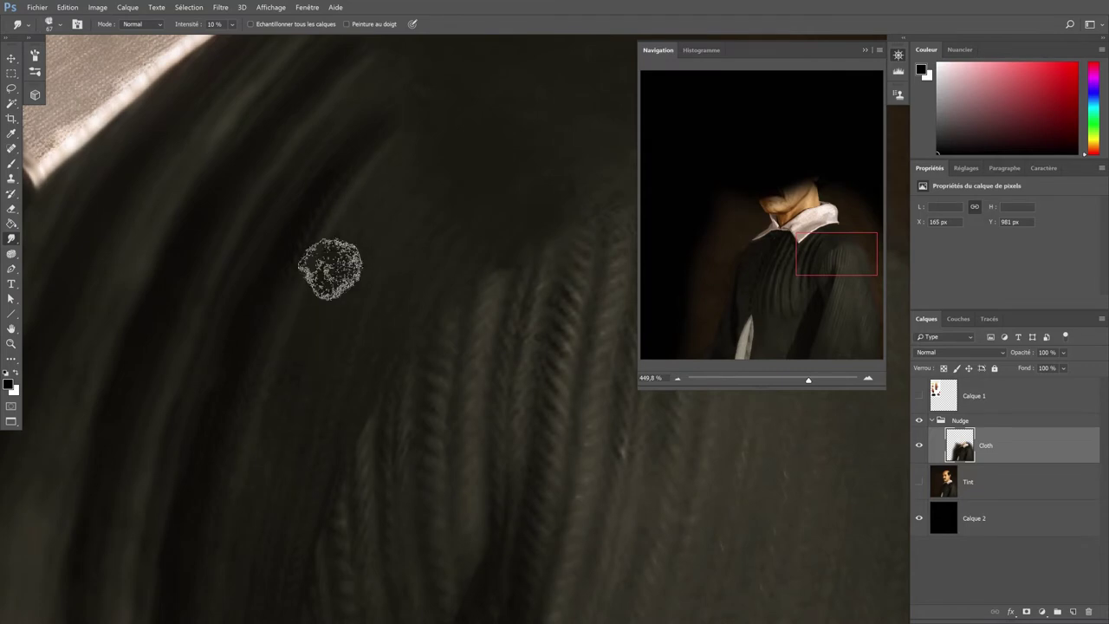
scroll(329, 272, "down", 3)
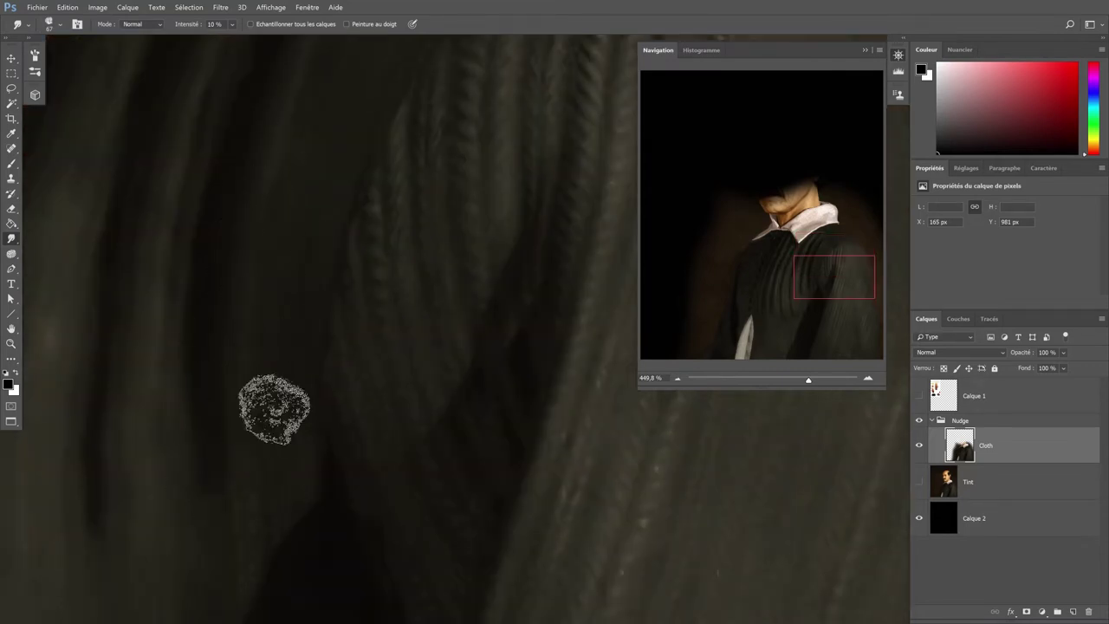
scroll(260, 390, "down", 2)
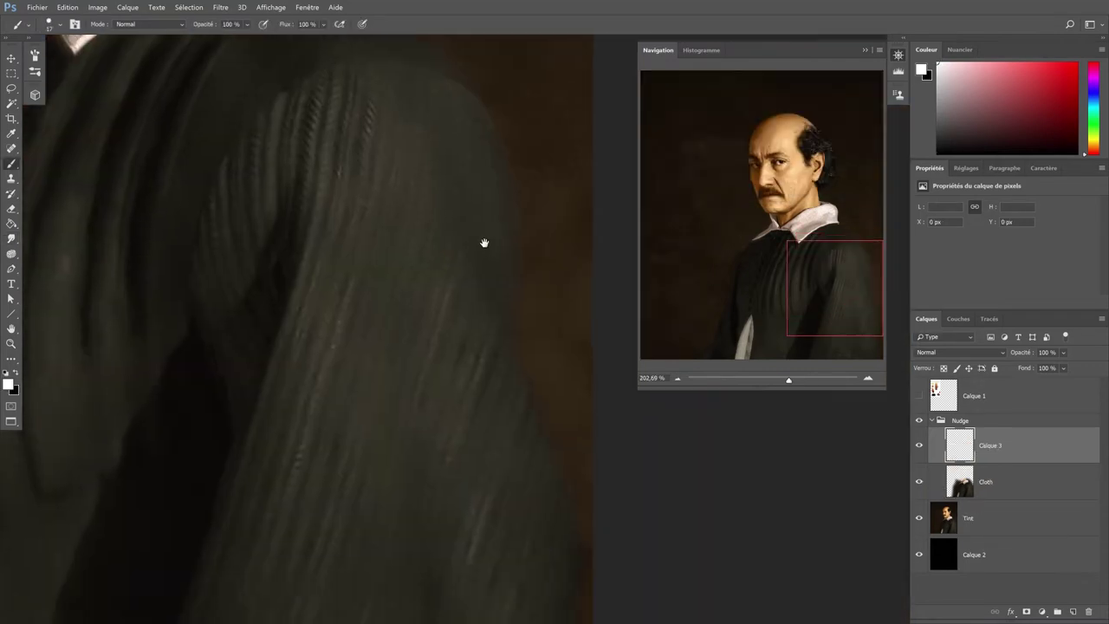
Sketch white fold guide lines across the coat and down the sleeve, outlining the hand.
left_click_drag(252, 153, 213, 317)
left_click_drag(286, 194, 260, 267)
left_click_drag(311, 130, 237, 459)
left_click_drag(205, 308, 241, 386)
left_click_drag(458, 217, 532, 346)
left_click_drag(508, 113, 495, 199)
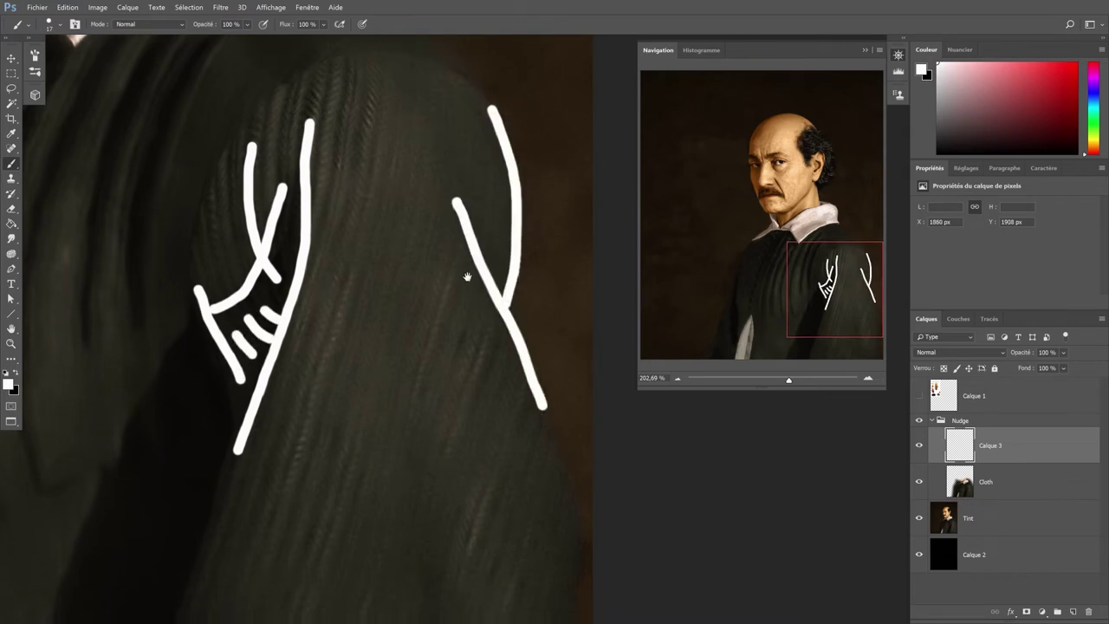
scroll(466, 278, "down", 3)
left_click_drag(408, 292, 434, 581)
left_click_drag(251, 369, 347, 590)
left_click_drag(316, 437, 446, 581)
left_click_drag(186, 435, 153, 592)
left_click_drag(558, 282, 594, 490)
left_click_drag(520, 424, 572, 597)
left_click_drag(399, 110, 450, 325)
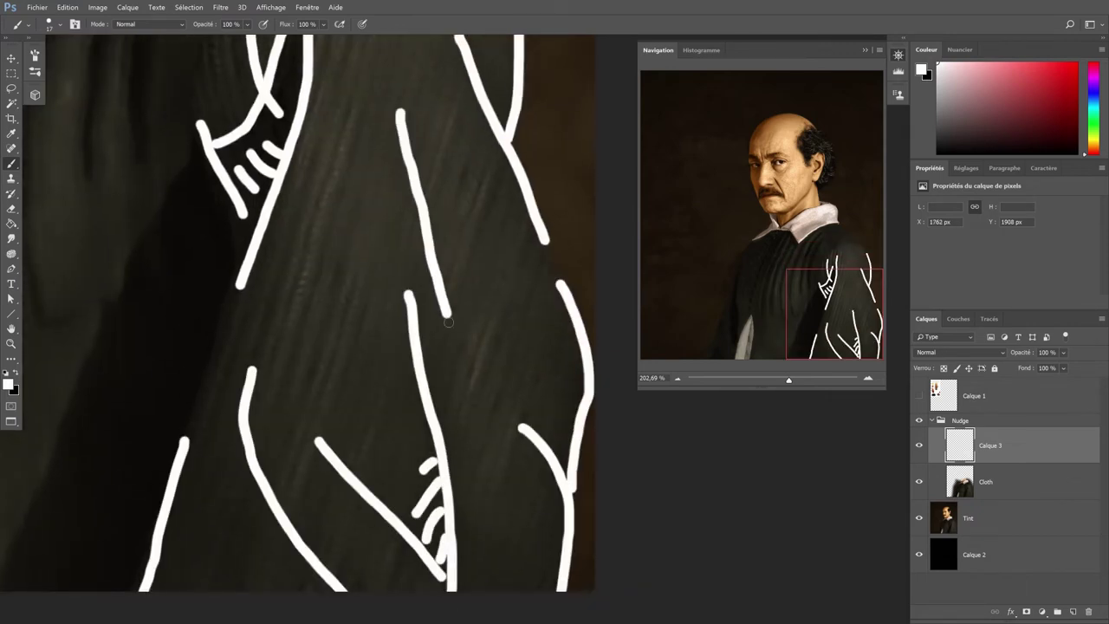
Zoom out and add fold lines at the sleeve top plus short crease marks.
key("z")
mouse_move(468, 125)
left_mouse_down()
mouse_move(397, 123)
mouse_move(424, 182)
left_mouse_up()
key("b")
left_click_drag(332, 107, 328, 137)
left_click_drag(355, 126, 353, 163)
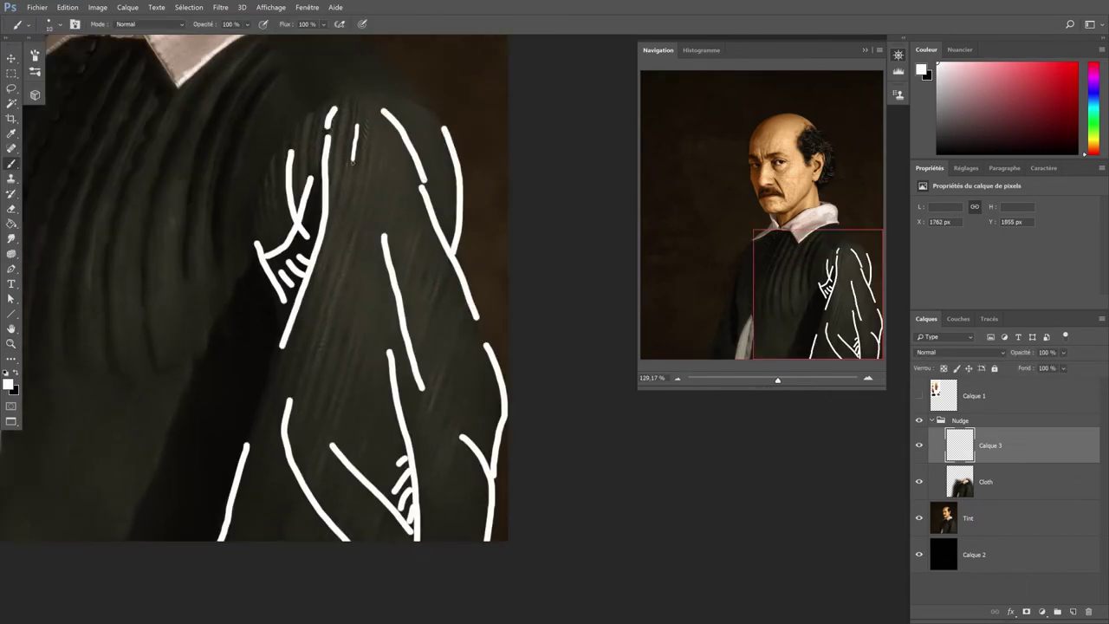
left_click(49, 24)
left_click_drag(412, 227, 409, 264)
left_click_drag(436, 286, 431, 320)
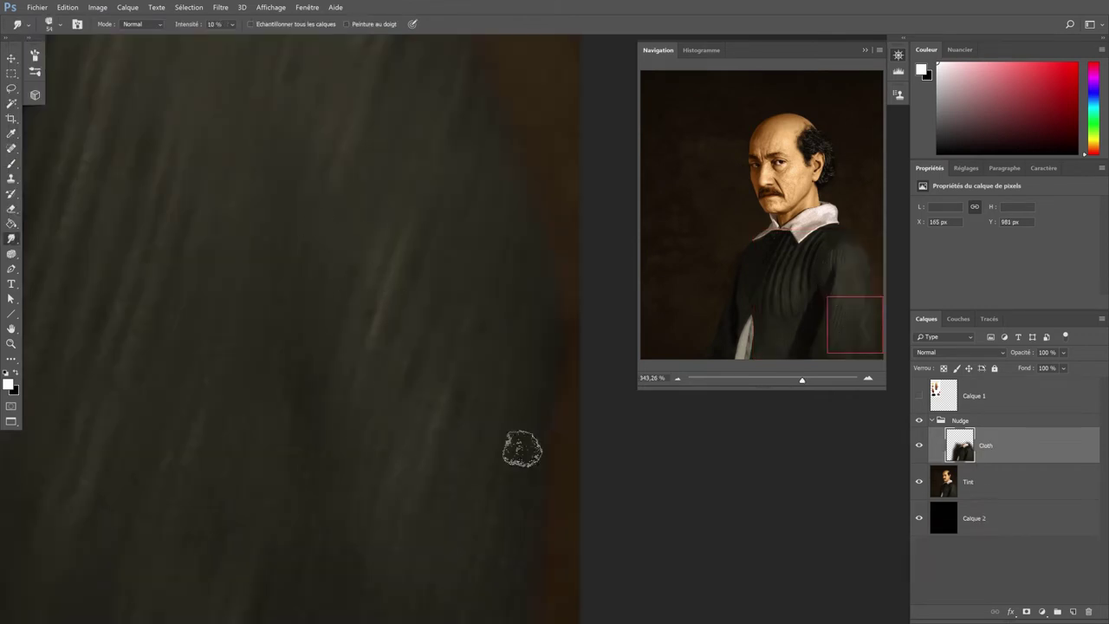
Set up a larger Smudge brush, lowering Intensité to 8% then raising it to 11%.
scroll(520, 446, "left", 5)
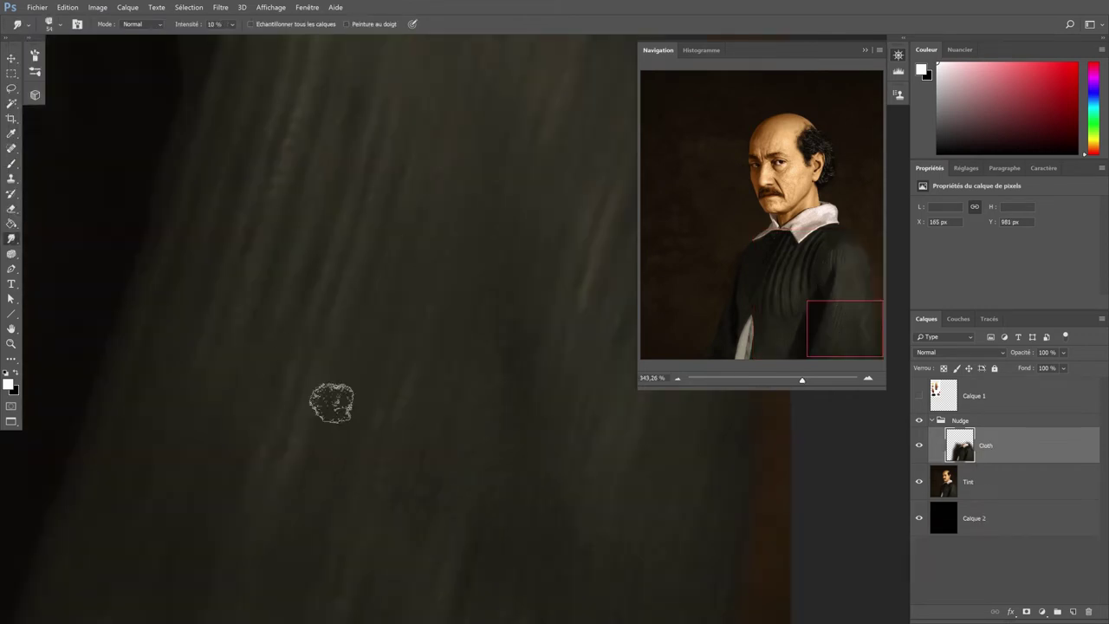
scroll(490, 307, "right", 3)
scroll(490, 306, "down", 2)
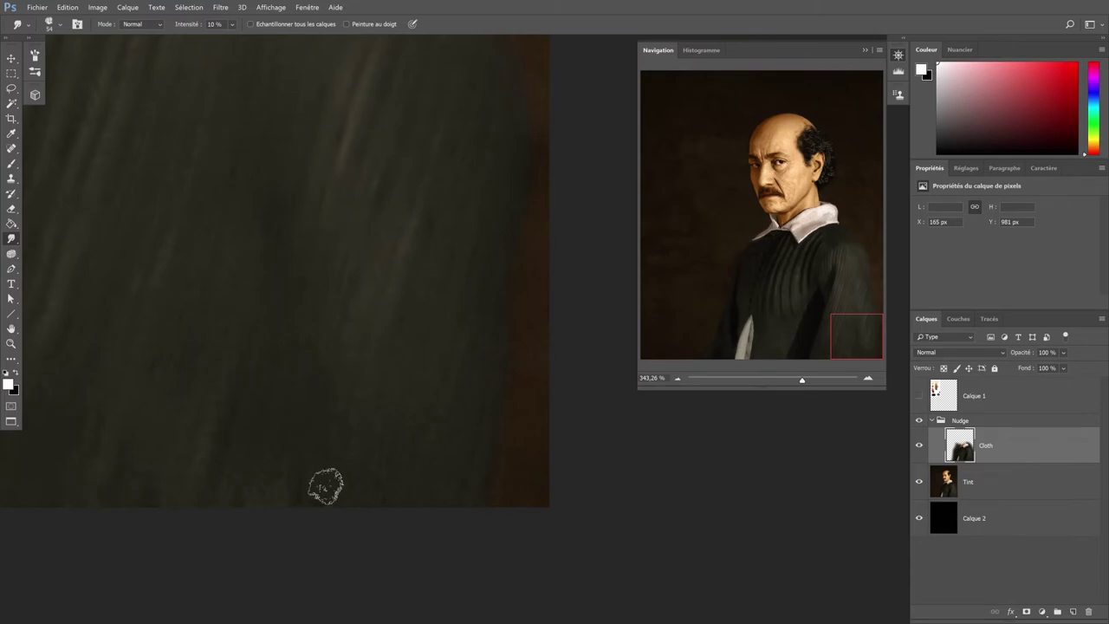
scroll(326, 487, "down", 5)
scroll(223, 317, "up", 4)
left_click(50, 24)
left_click(173, 372)
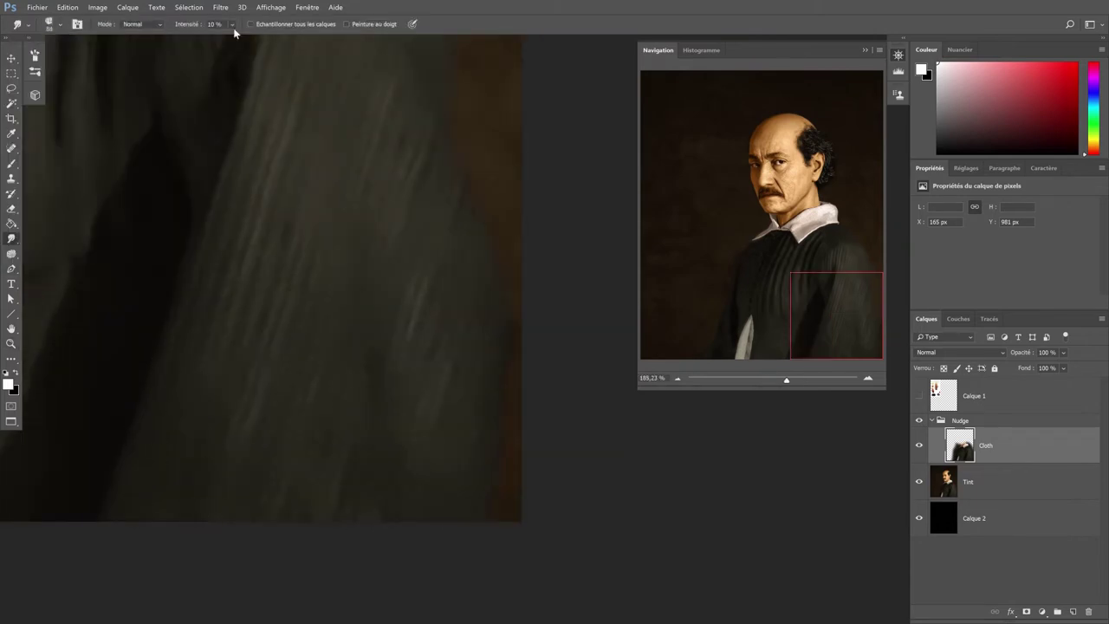
key("0")
key("8")
left_click_drag(231, 25, 234, 41)
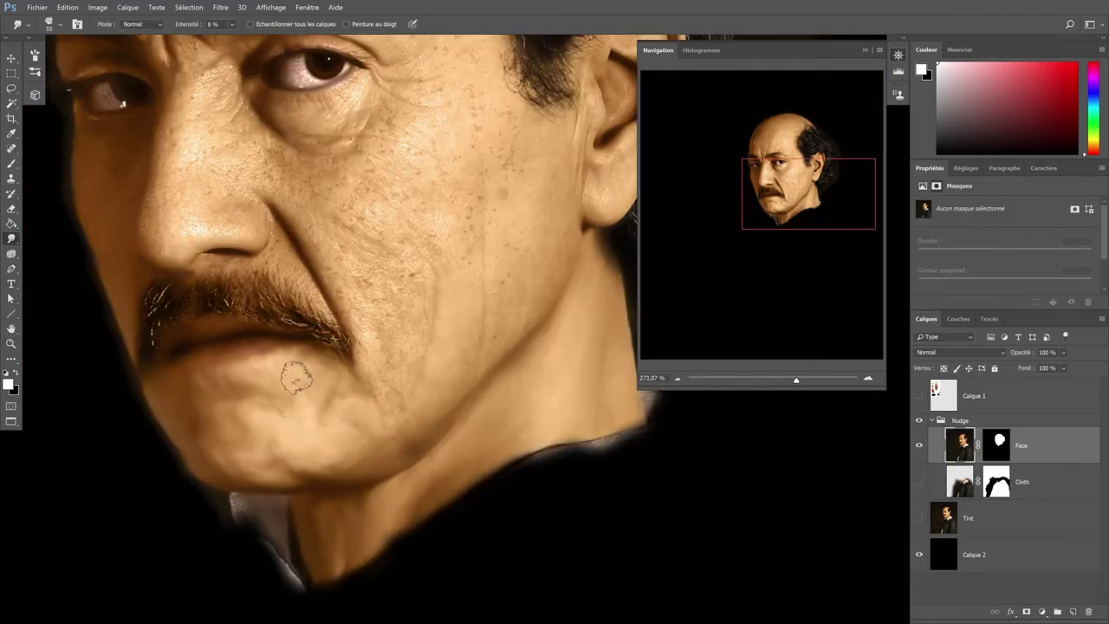
Set the Smudge Intensité to 9% and smudge across the face.
left_click_drag(232, 24, 236, 41)
scroll(358, 309, "up", 1)
scroll(347, 318, "right", 1)
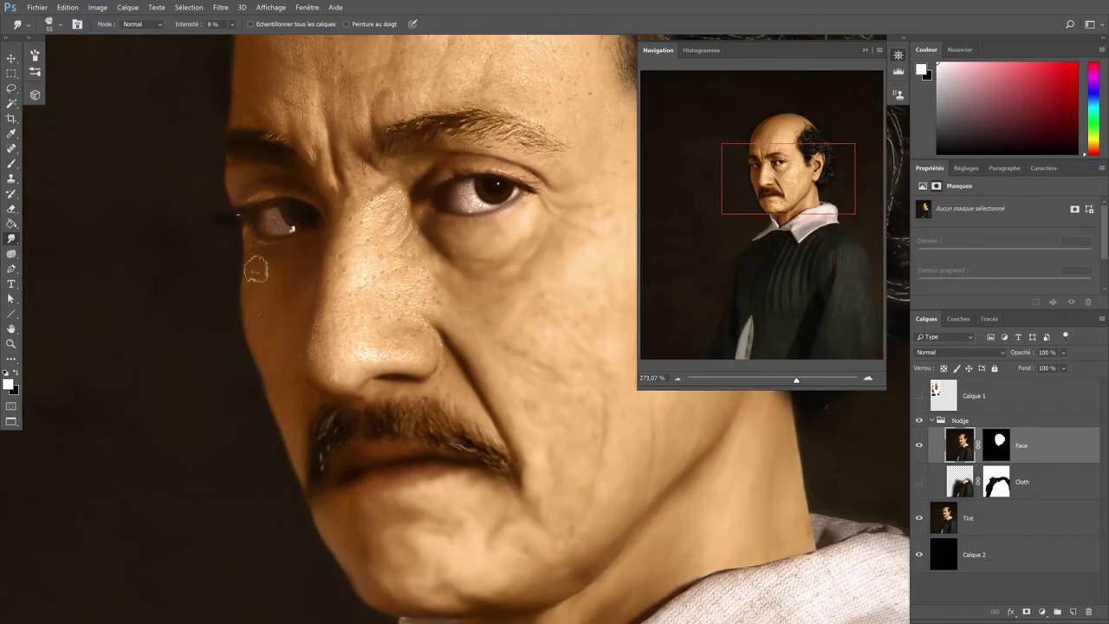
scroll(260, 277, "up", 1)
scroll(264, 286, "left", 1)
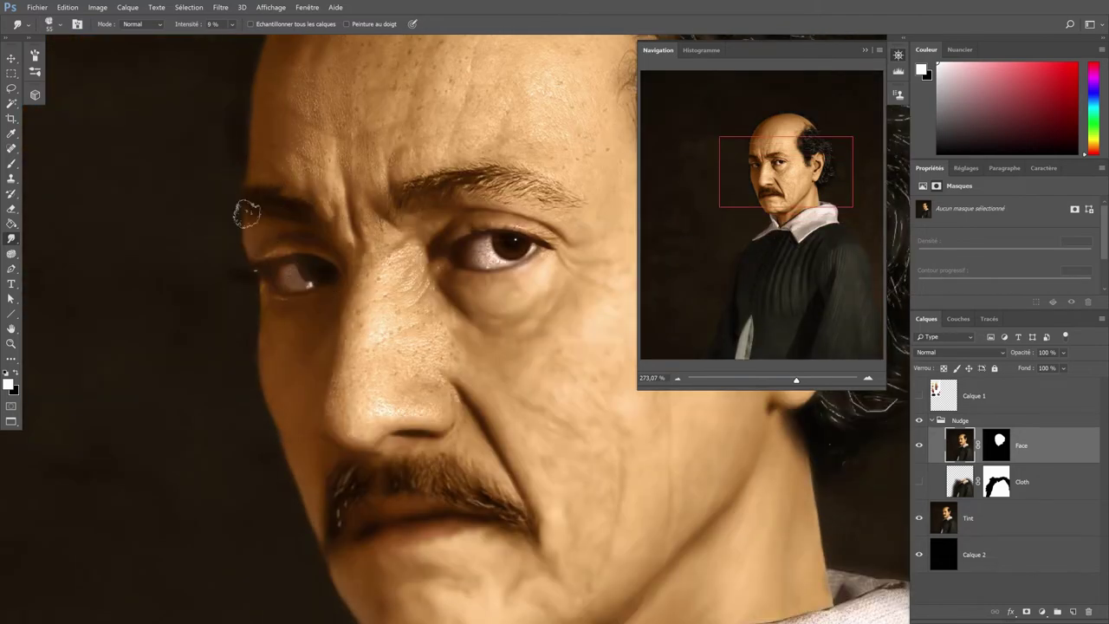
scroll(327, 202, "right", 1)
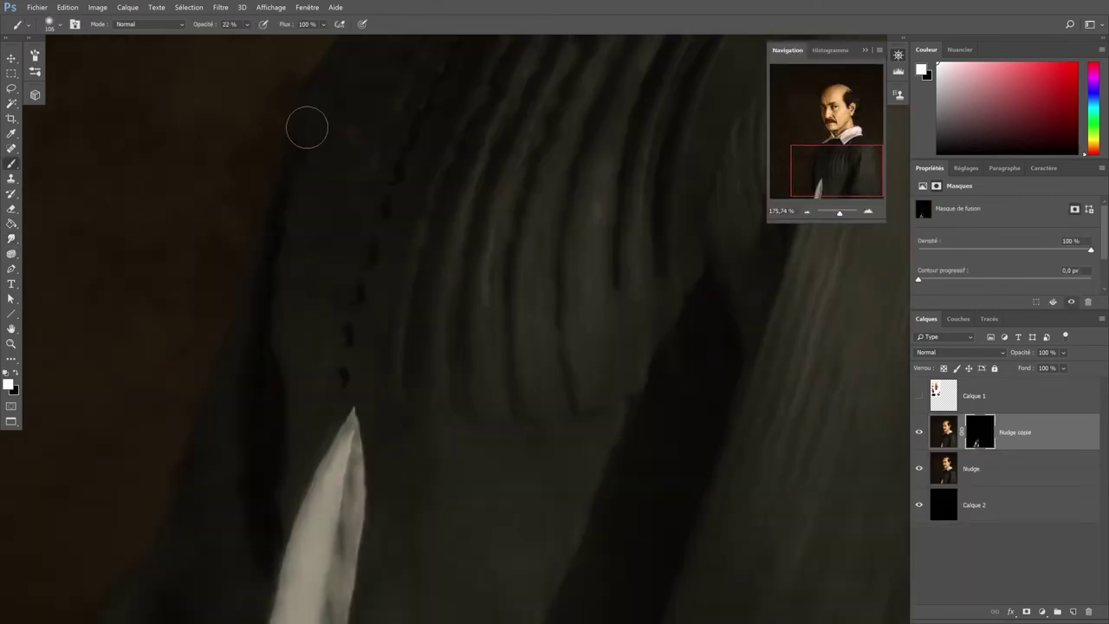
scroll(307, 124, "up", 2)
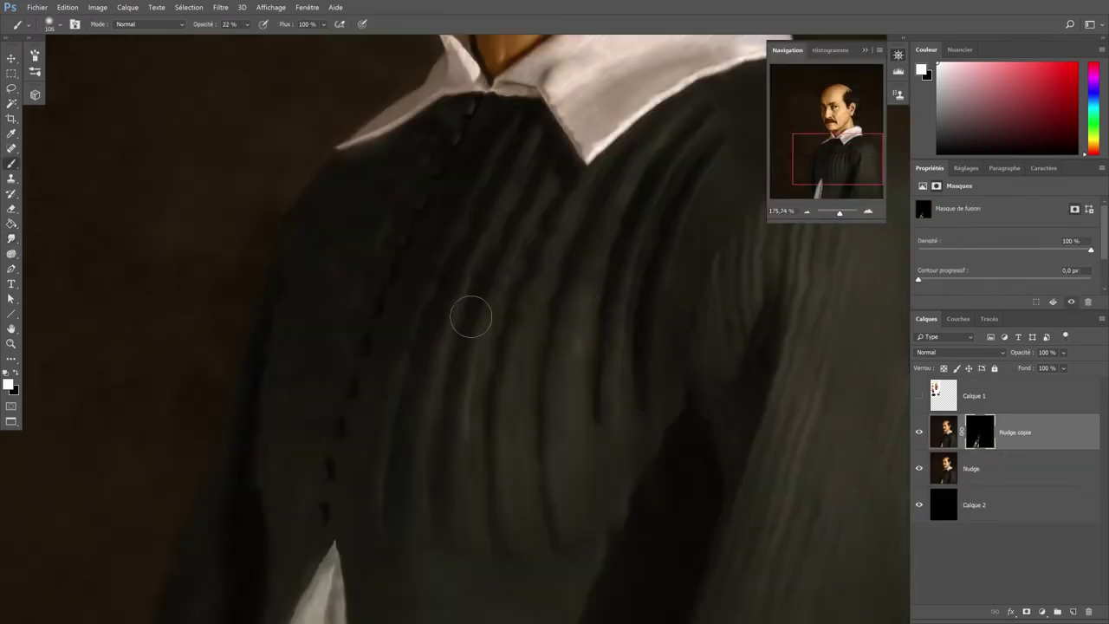
scroll(470, 315, "down", 2)
Shrink the brush and paint the Nudge copie mask to reveal the smudged layer over the face.
right_click(122, 63)
key("Return")
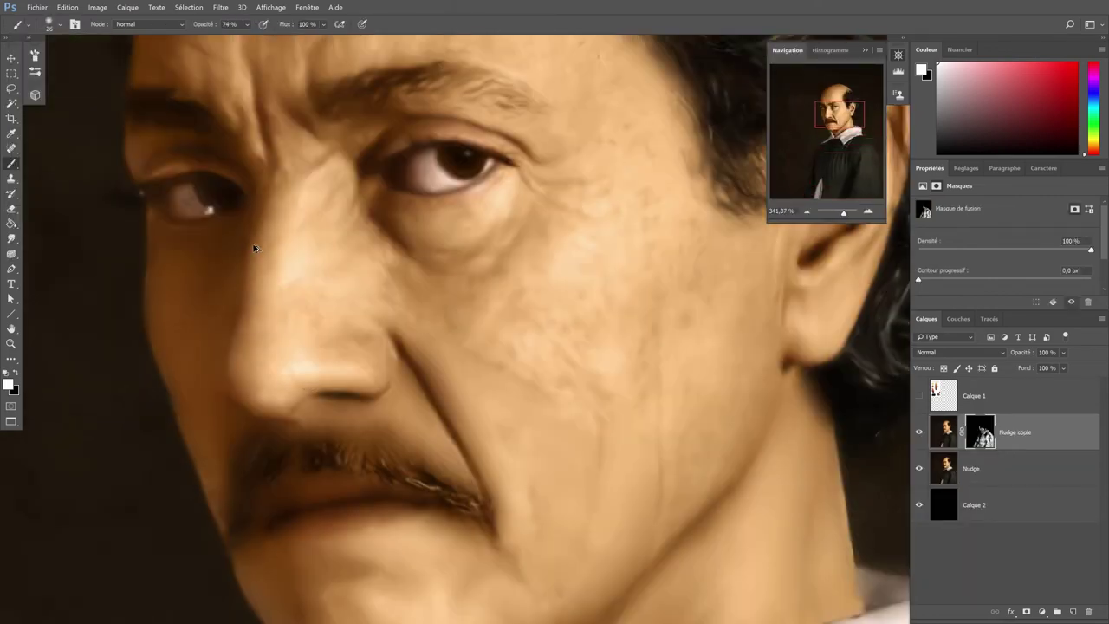
scroll(252, 248, "right", 2)
scroll(342, 310, "up", 2)
mouse_move(269, 299)
left_mouse_down()
mouse_move(498, 299)
mouse_move(312, 459)
mouse_move(151, 356)
mouse_move(182, 254)
left_mouse_up()
key("8")
key("5")
right_click(93, 68)
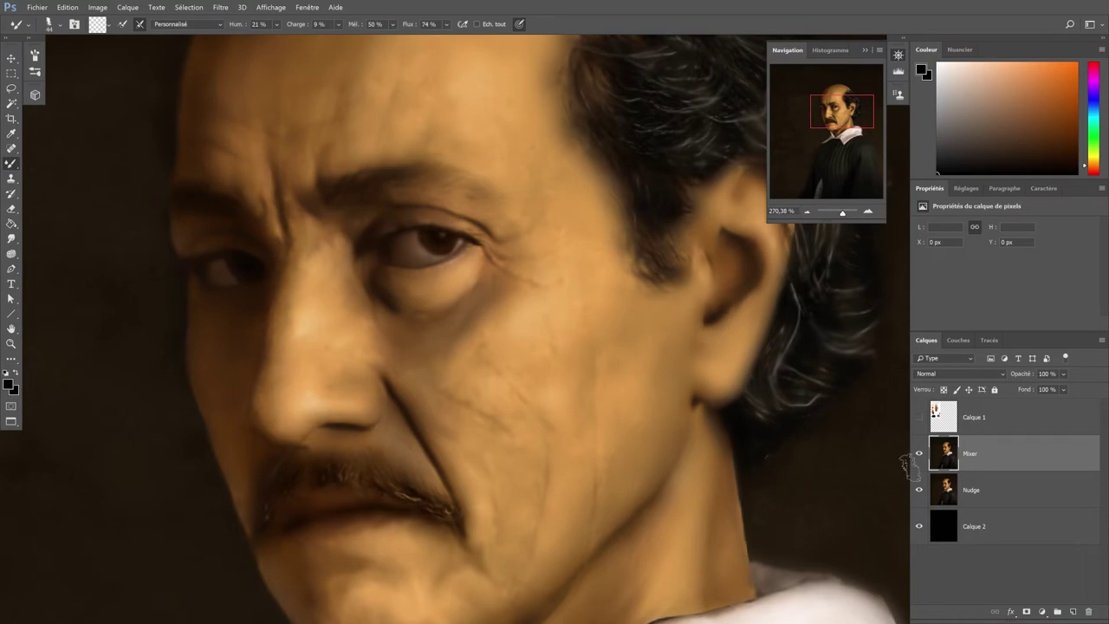
Zoom in on the Velazquez pigment swatches.
left_click(10, 345)
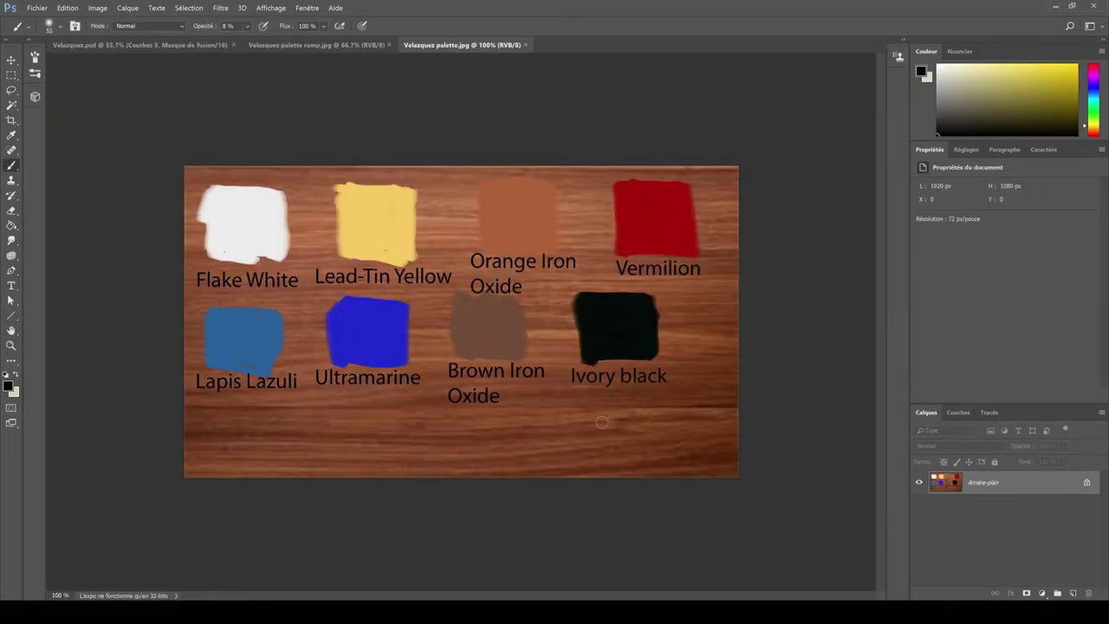
left_click(11, 345)
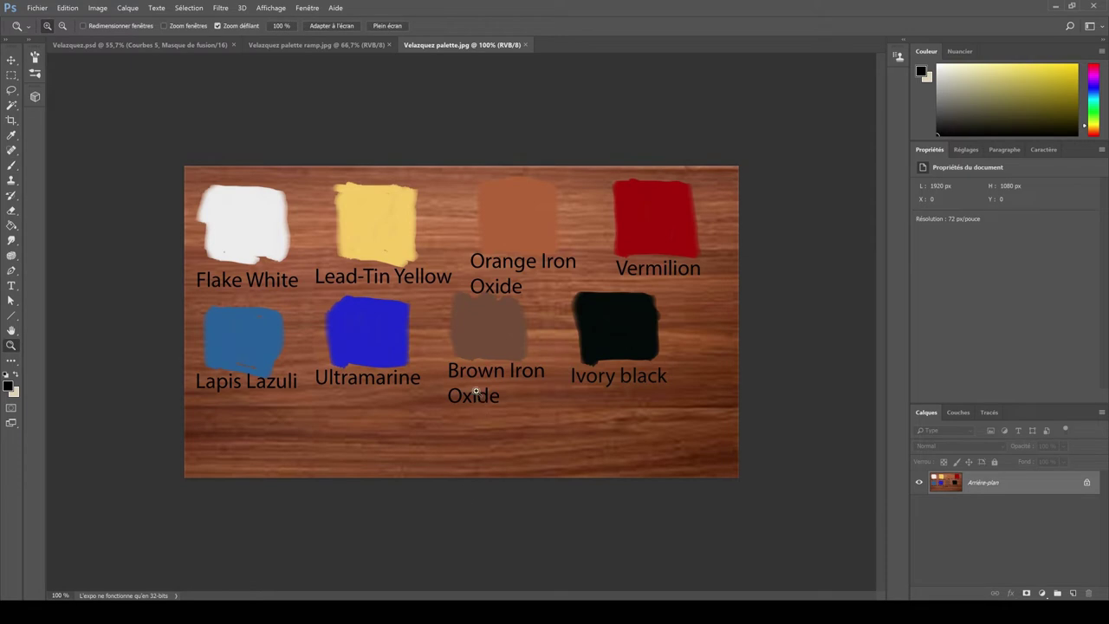
left_click_drag(453, 352, 468, 350)
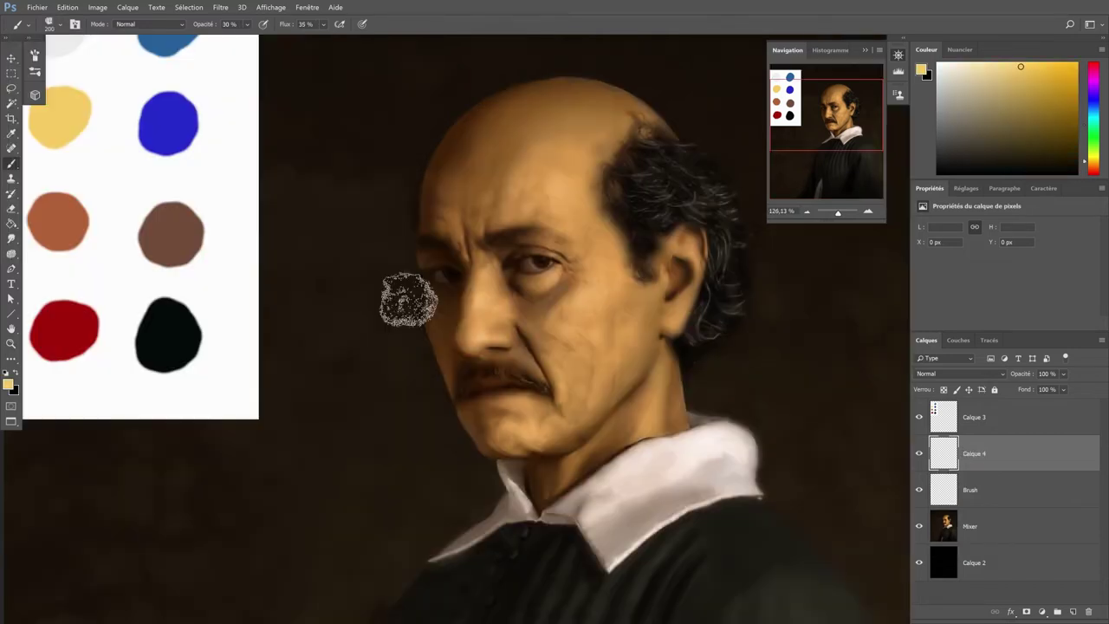
Test-paint a yellow, brown and red strip from the swatches, then enlarge the palette card.
mouse_move(342, 324)
left_mouse_down()
mouse_move(325, 375)
mouse_move(347, 347)
mouse_move(309, 372)
mouse_move(346, 346)
mouse_move(325, 396)
mouse_move(376, 367)
left_mouse_up()
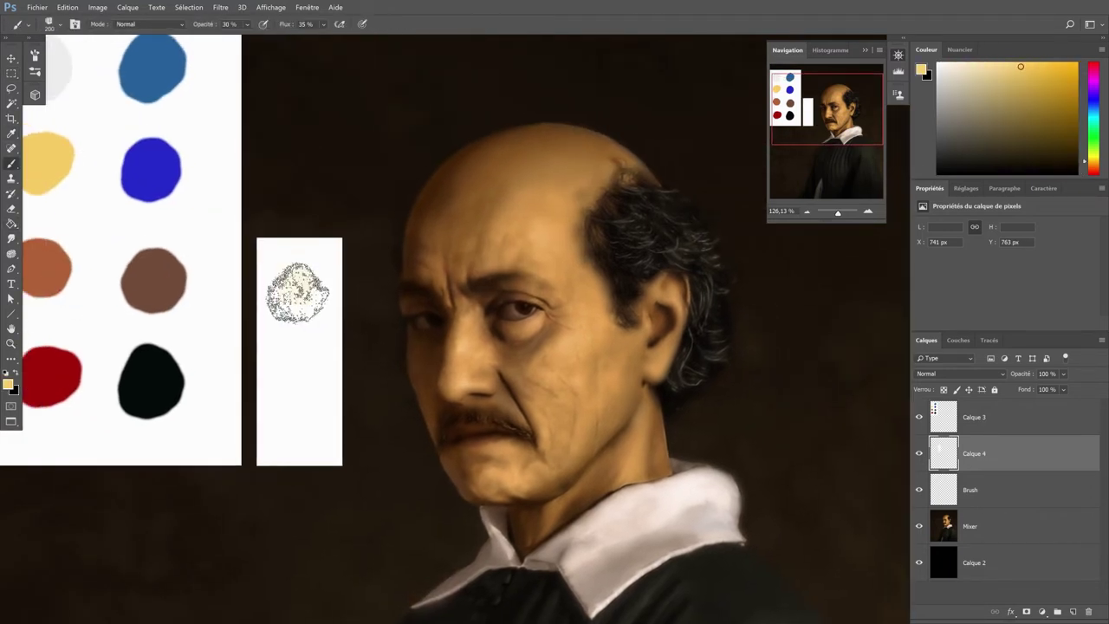
mouse_move(298, 292)
left_mouse_down()
mouse_move(297, 278)
mouse_move(299, 438)
left_mouse_up()
left_click(151, 287, "alt")
key("2")
key("7")
mouse_move(299, 373)
left_mouse_down()
mouse_move(300, 408)
mouse_move(301, 292)
left_mouse_up()
left_click(51, 374, "alt")
left_click_drag(294, 407, 277, 372)
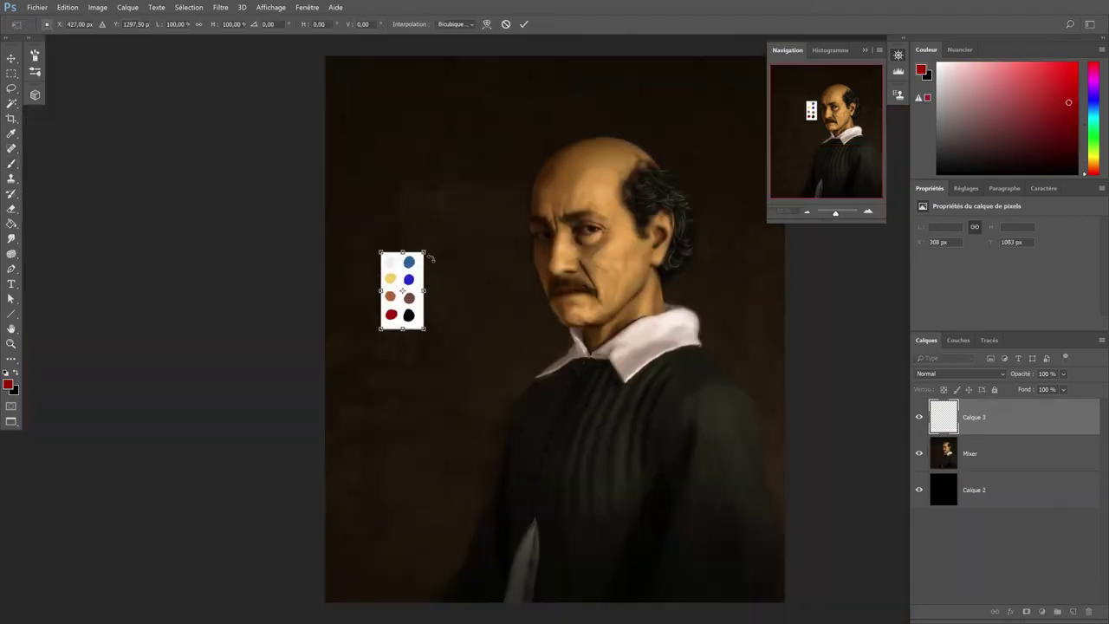
left_click_drag(428, 255, 473, 192)
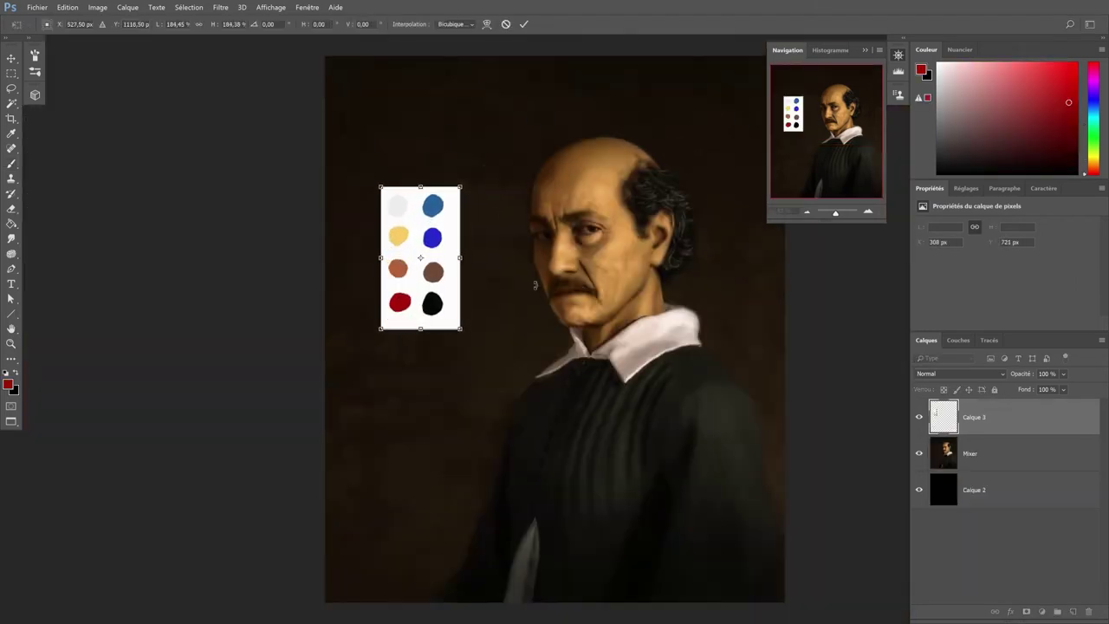
Commit the palette swatch resize and duplicate the Mixer layer.
key("Return")
key("z")
right_click(971, 453)
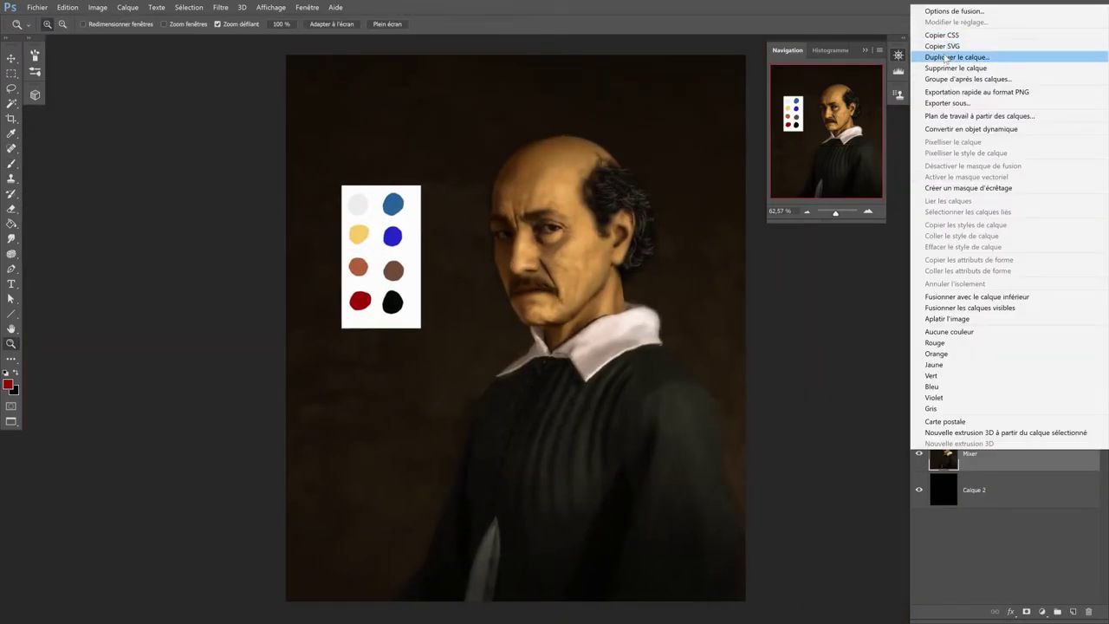
left_click(948, 58)
key("Return")
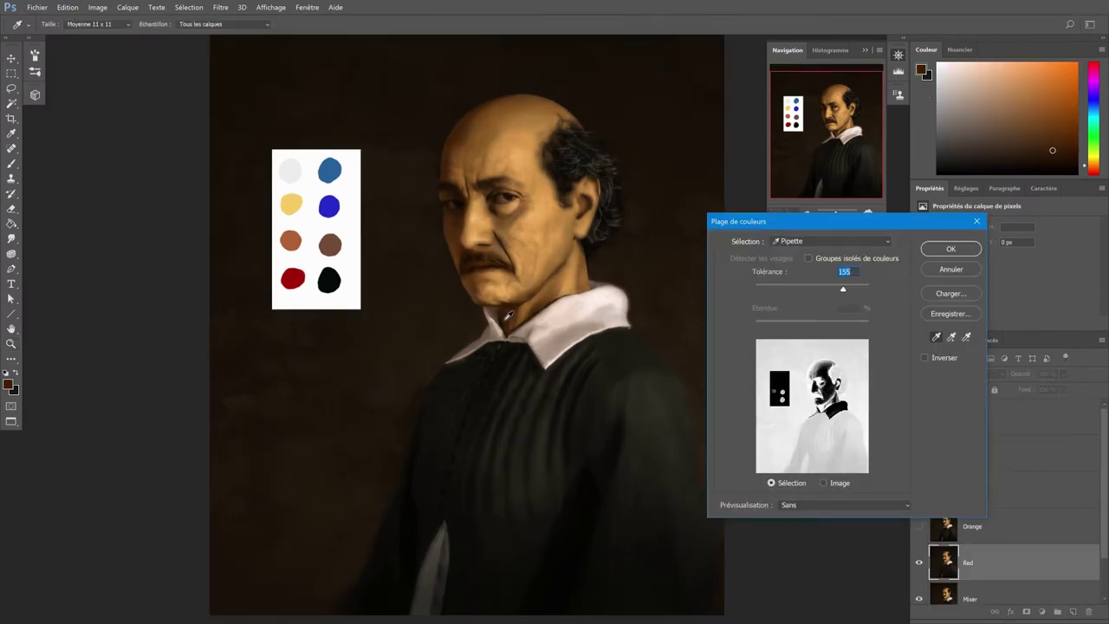
Select the skin tone with Color Range at tolerance 58.
left_click_drag(860, 289, 787, 289)
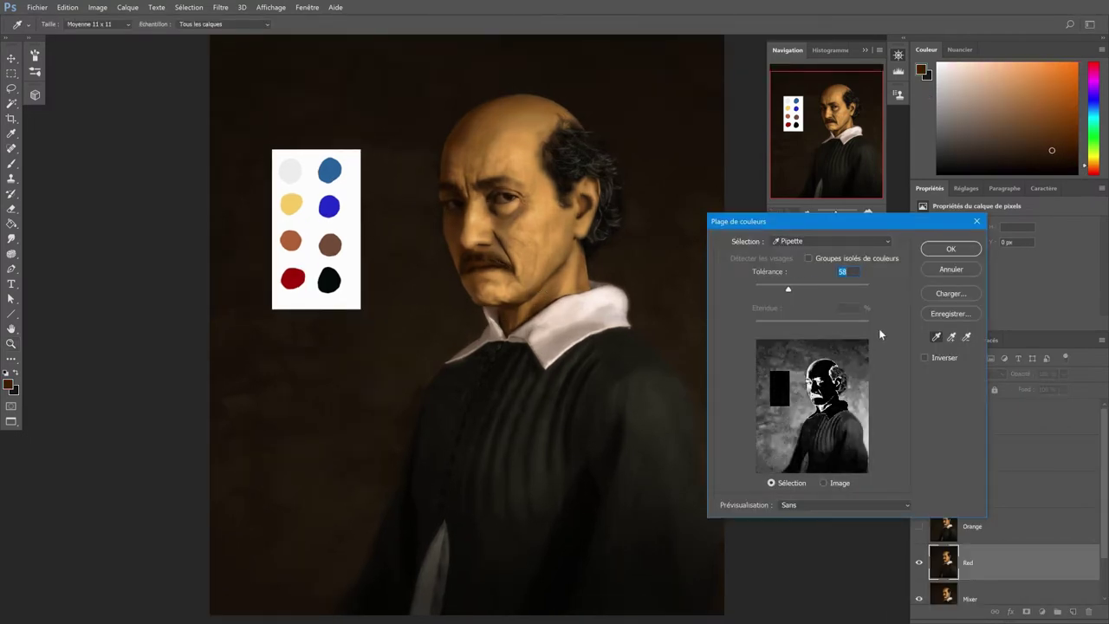
left_click(509, 316)
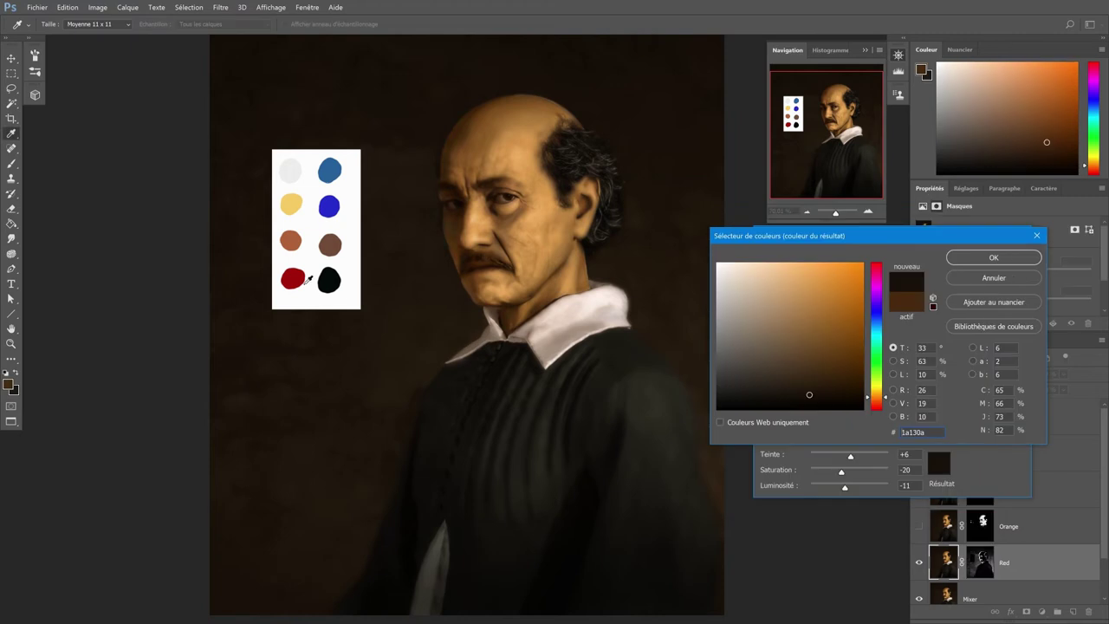
left_click(1010, 278)
left_click(883, 436)
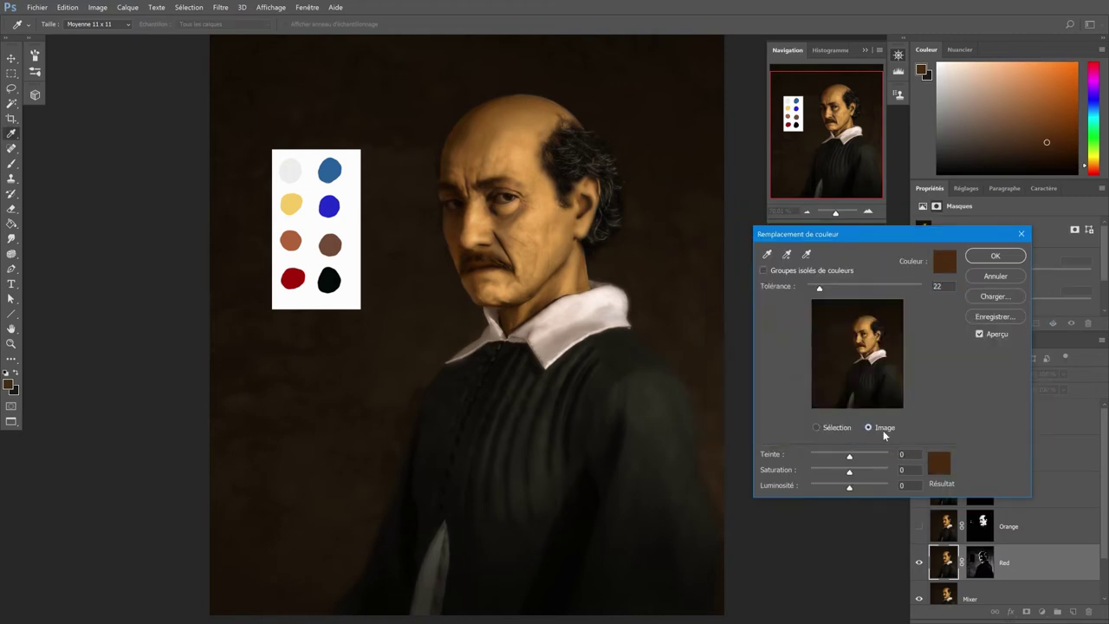
Set a Replace Color result, sample red from the palette swatches, and blend in Couleur mode.
left_click(939, 464)
left_click(993, 277)
left_click(1014, 276)
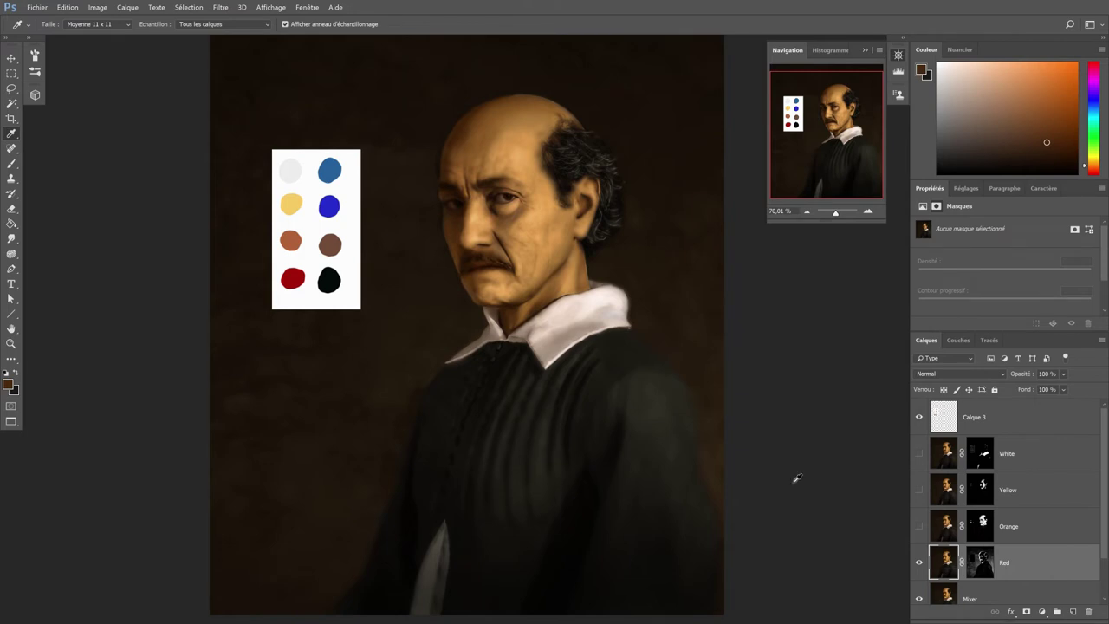
left_click(290, 271)
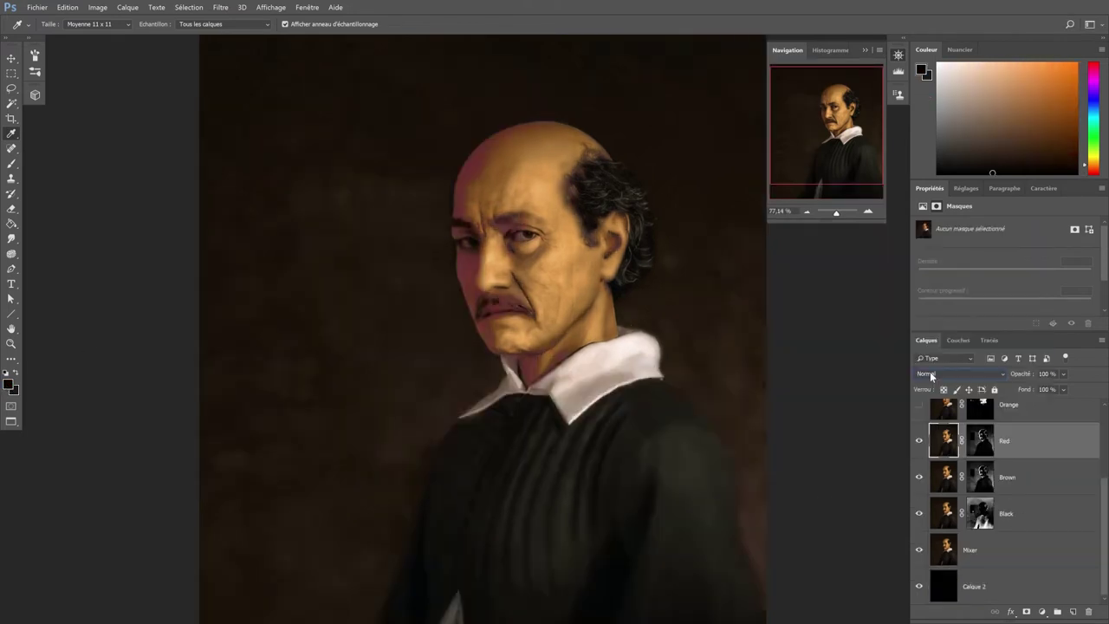
left_click(930, 373)
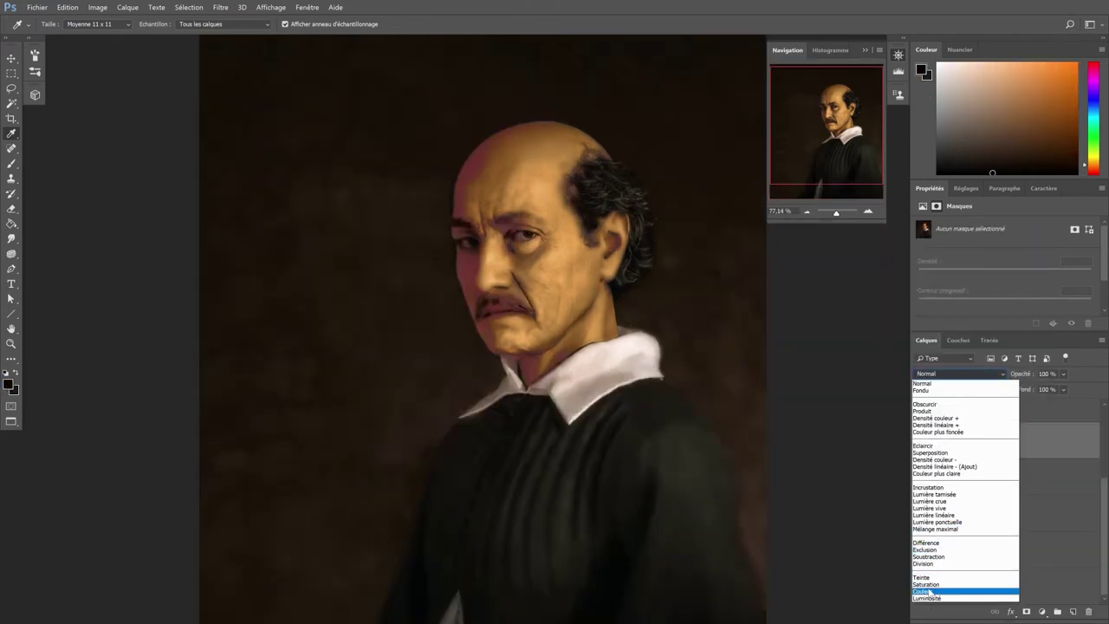
left_click(930, 591)
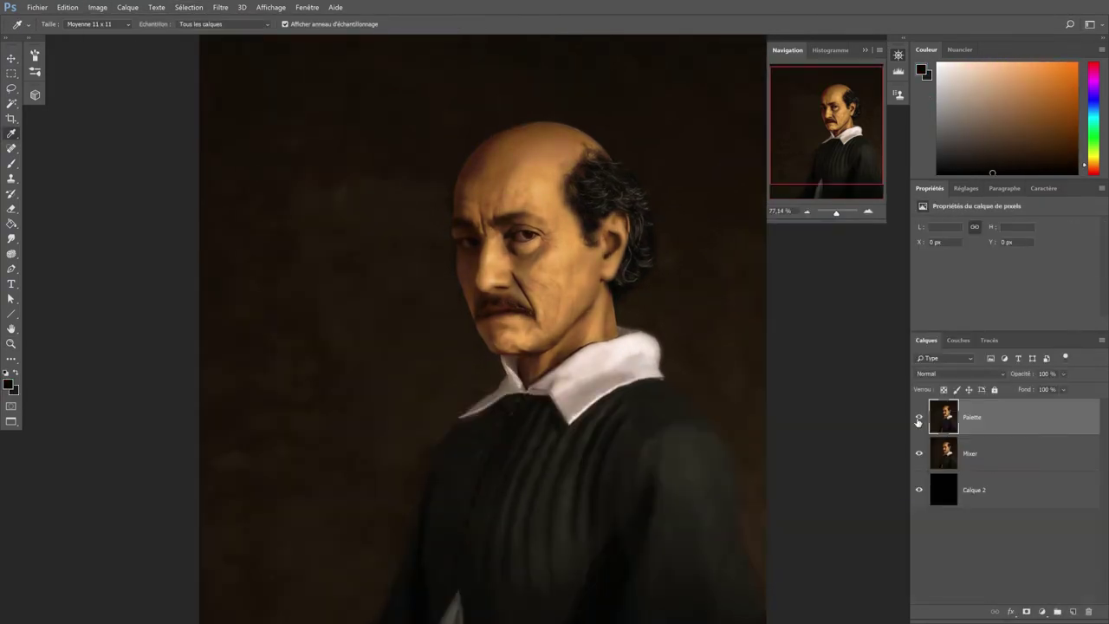
Hide the Palette layer and blend strokes into a defined shadow band around the eye.
left_click(918, 419)
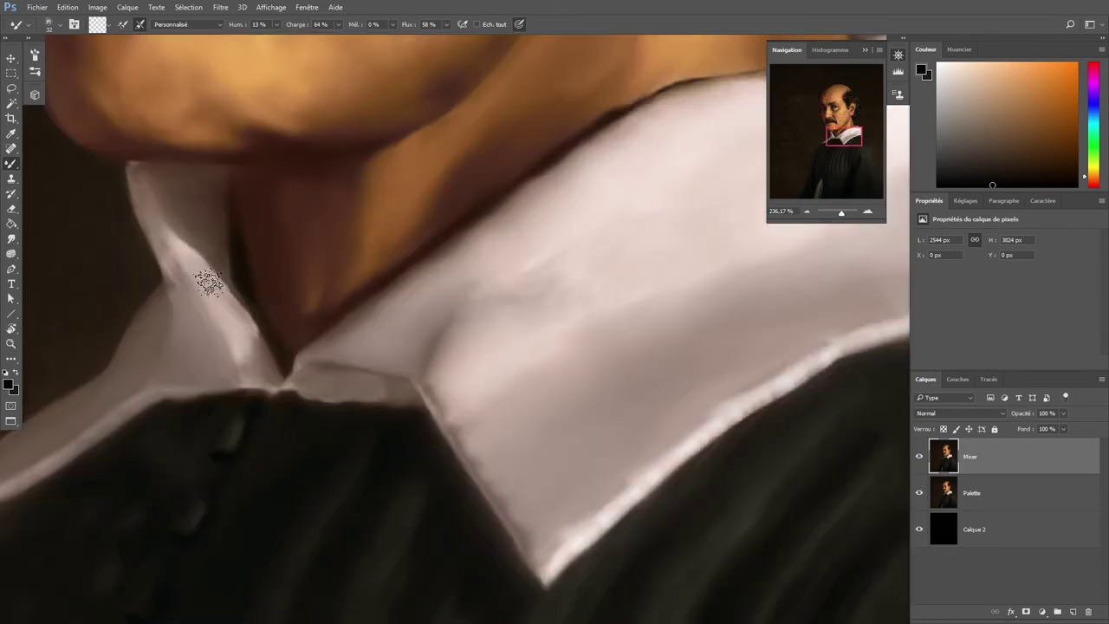
mouse_move(208, 282)
left_mouse_down()
mouse_move(256, 382)
mouse_move(244, 334)
mouse_move(184, 304)
mouse_move(162, 239)
mouse_move(303, 351)
left_mouse_up()
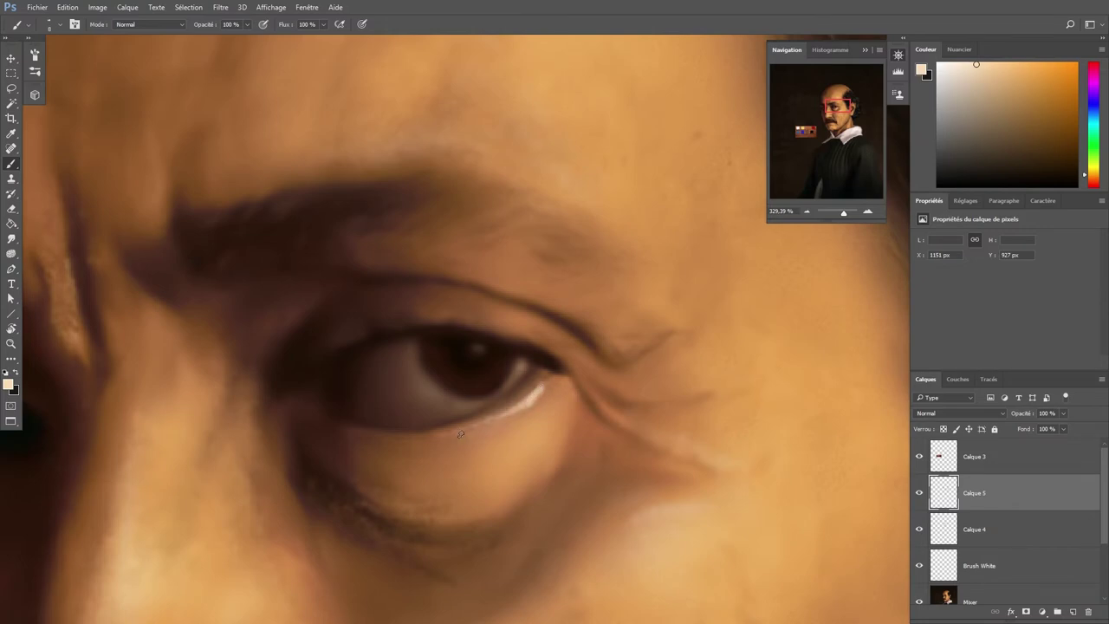
Sample white for eye catchlights, then make the Camera Raw film grain finer.
left_click(285, 280, "alt")
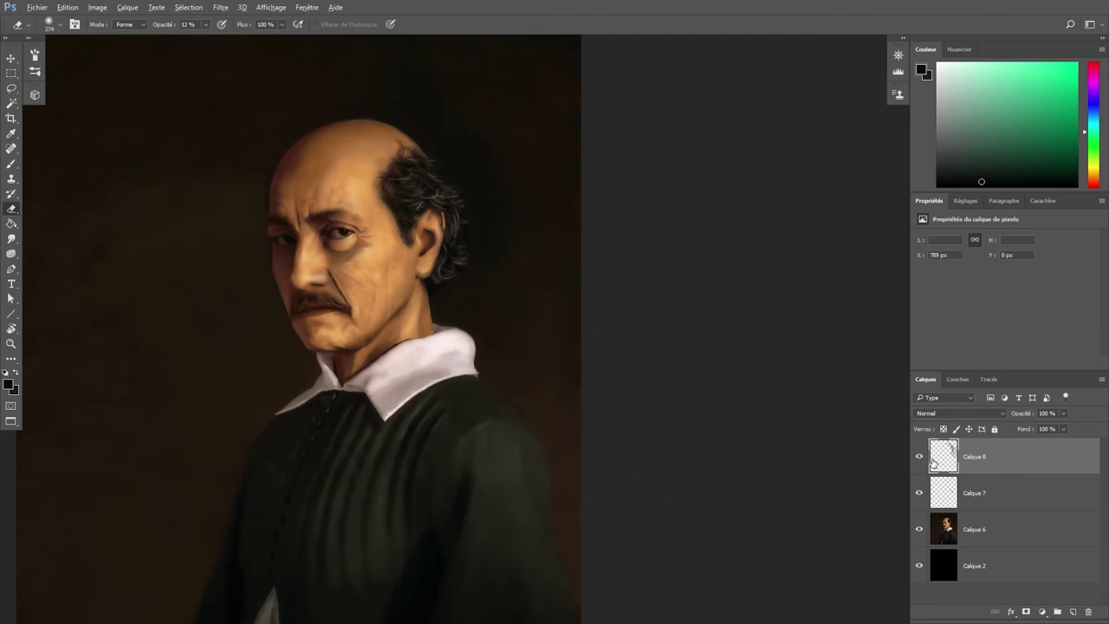
key("ctrl+shift+a")
scroll(520, 227, "up", 6)
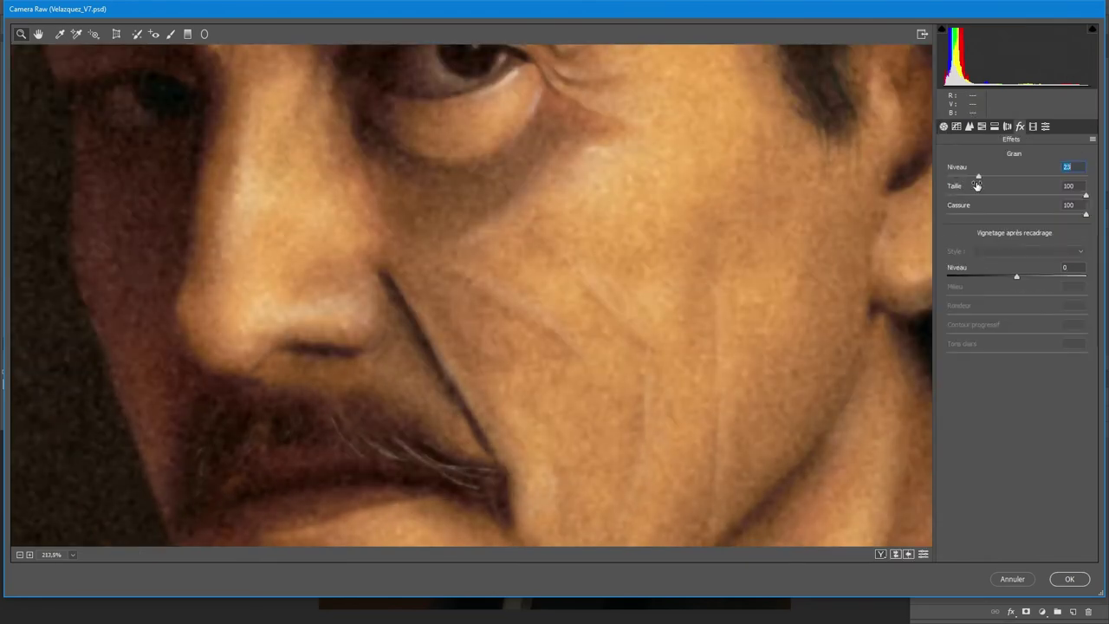
left_click(961, 196)
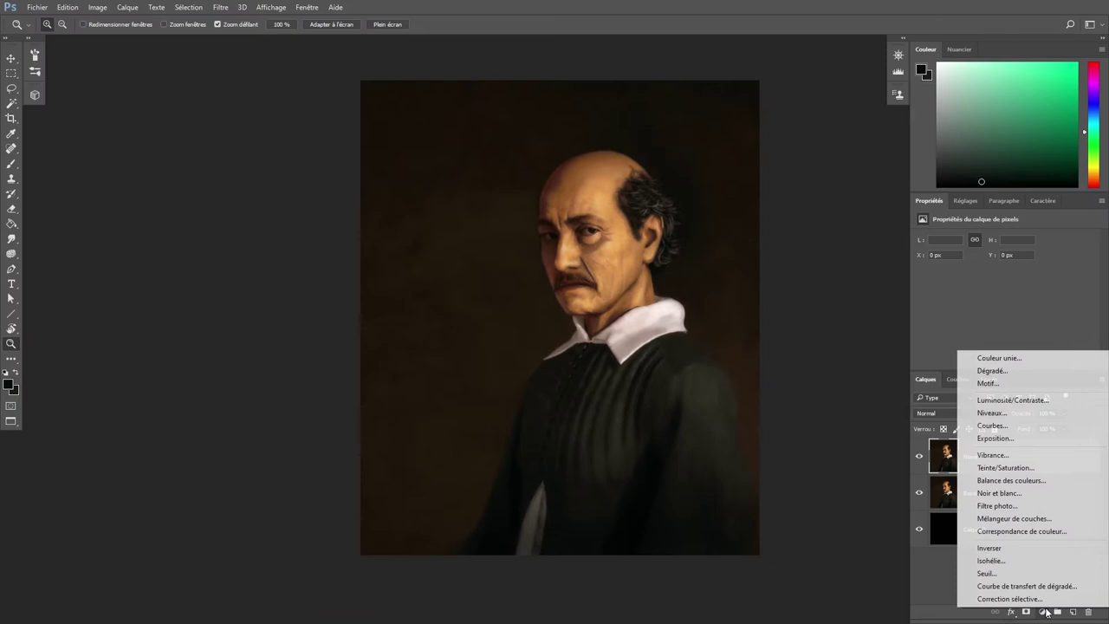
Add a Levels layer whose mask gets a large soft-brush blob roughened with added noise.
left_click(977, 411)
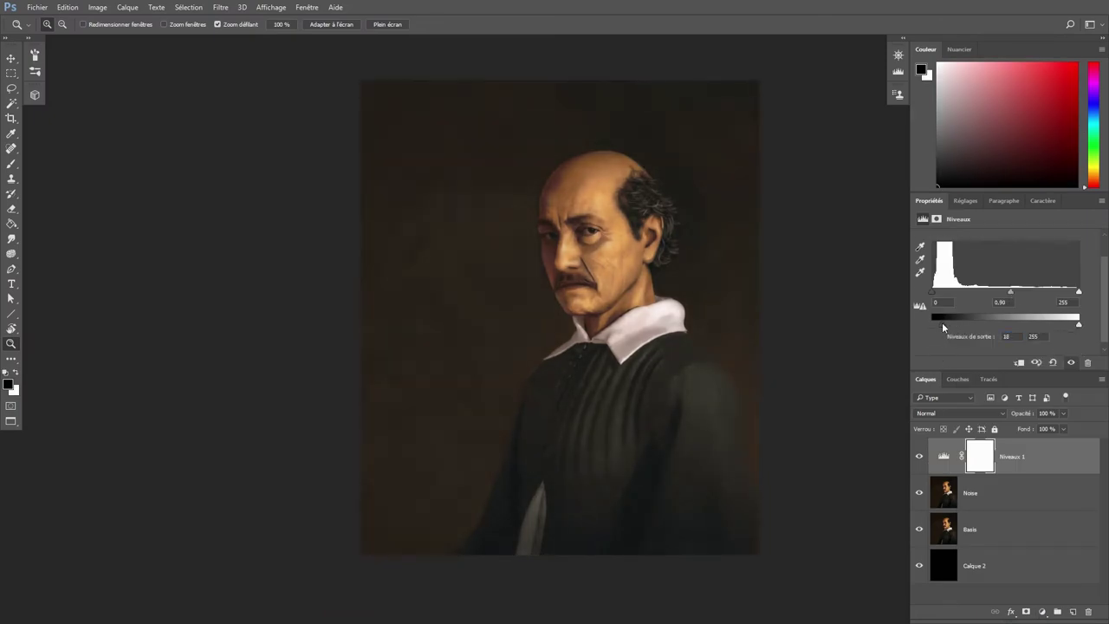
right_click(1063, 461)
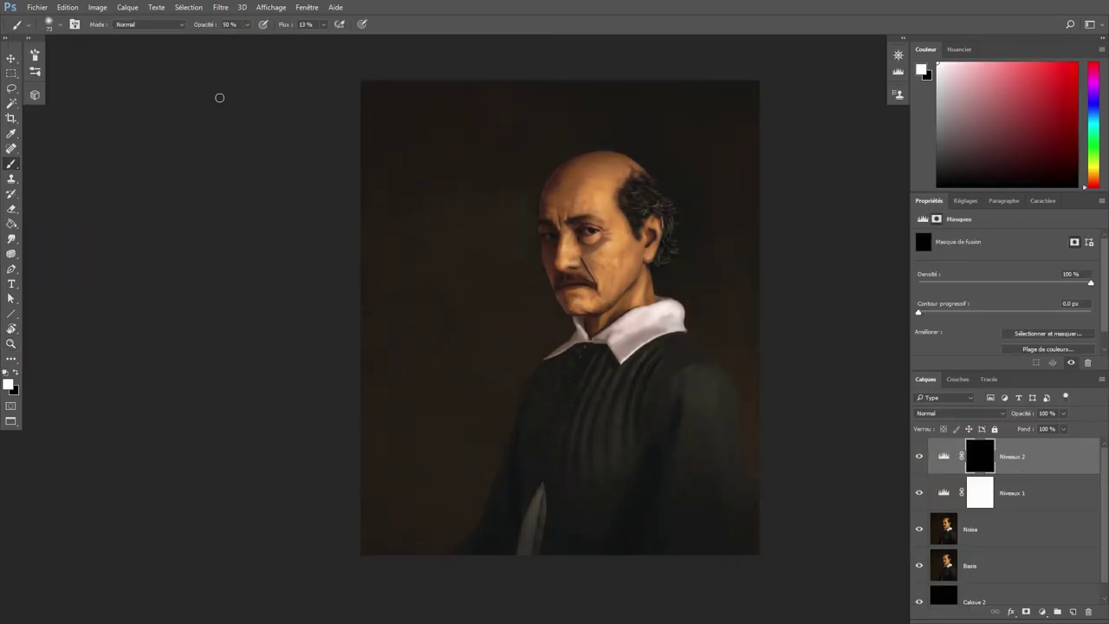
left_click(60, 24)
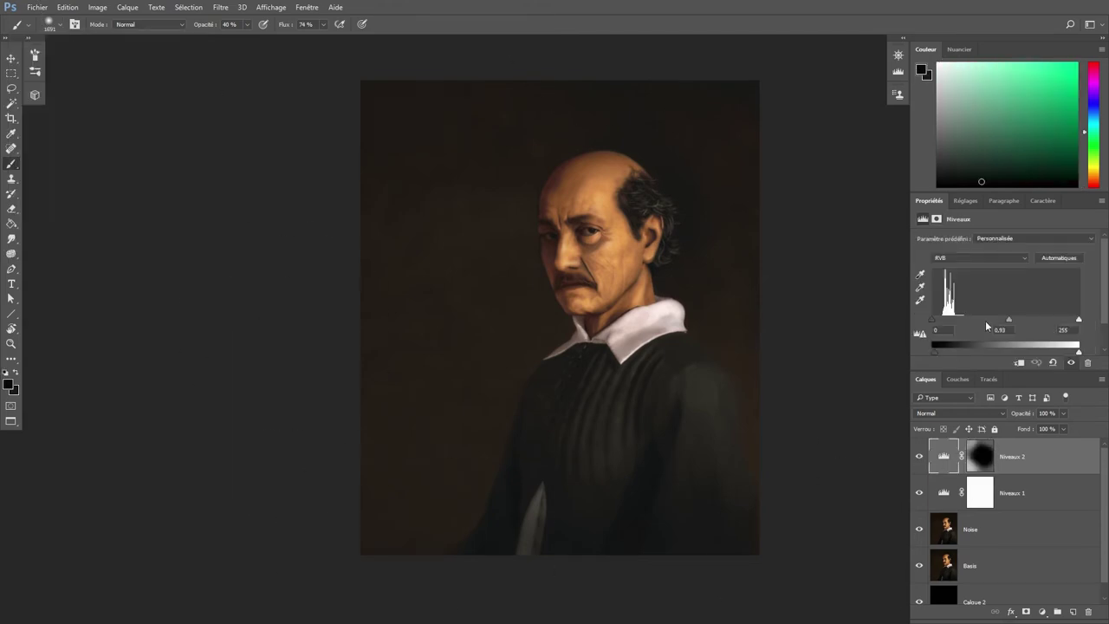
left_click(982, 463)
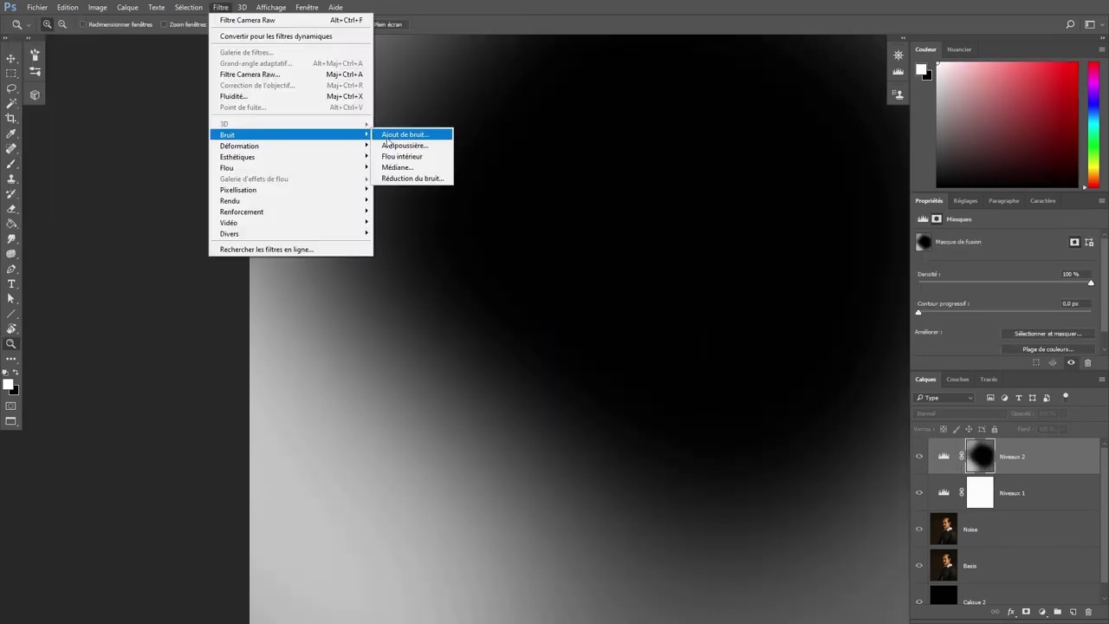
left_click(411, 136)
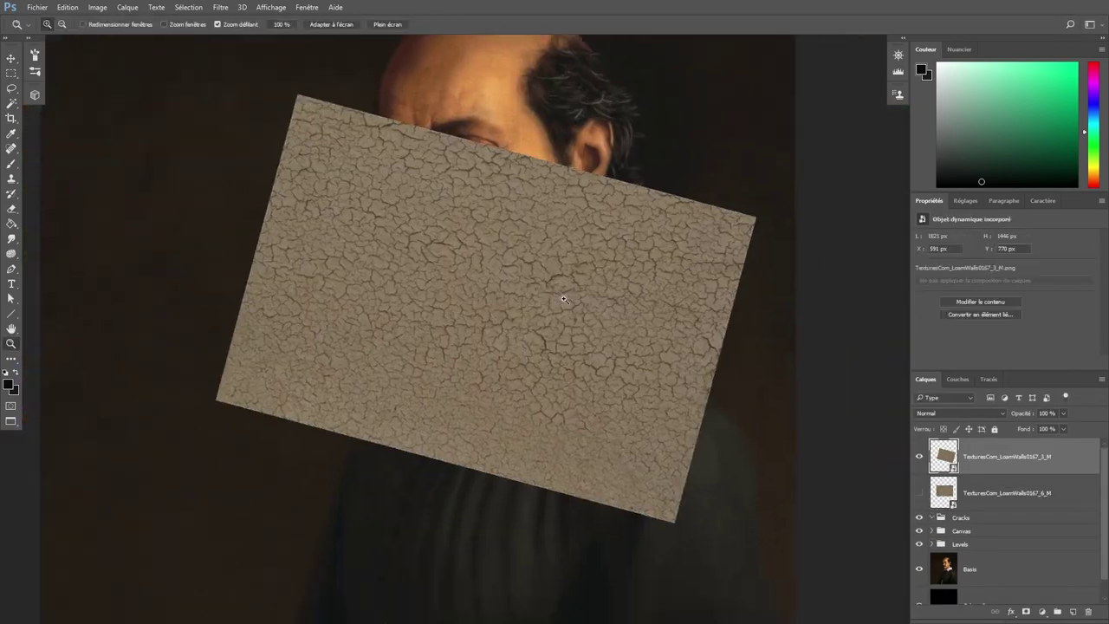
Rasterize the crack texture, set its high-pass radius to 1,8 px, and choose a masking brush.
key("e")
right_click(997, 456)
left_click(858, 267)
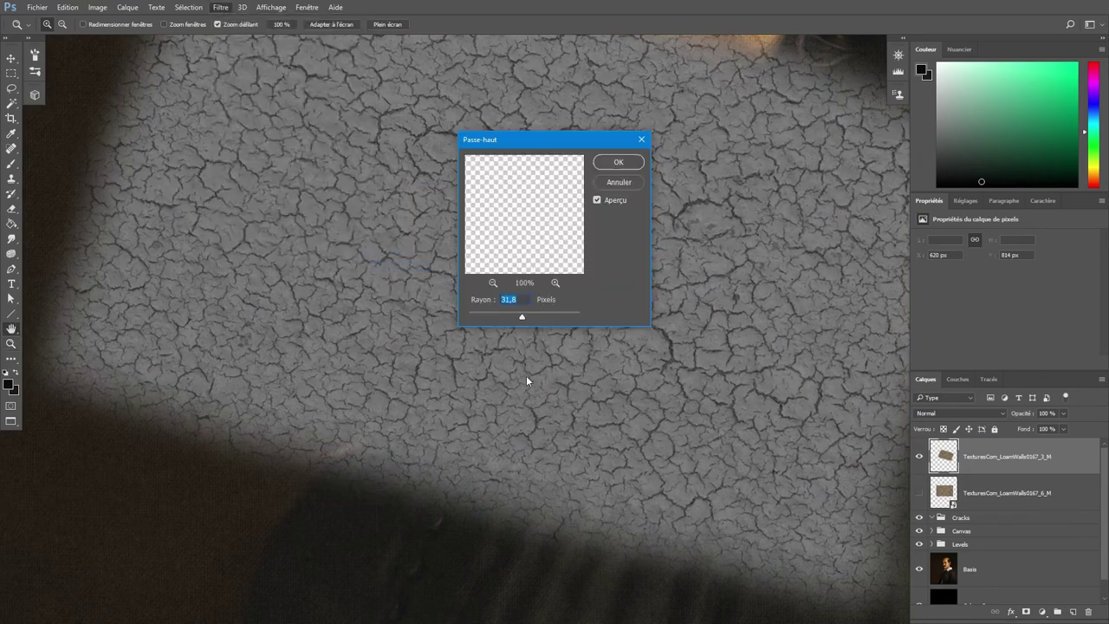
left_click_drag(522, 317, 479, 318)
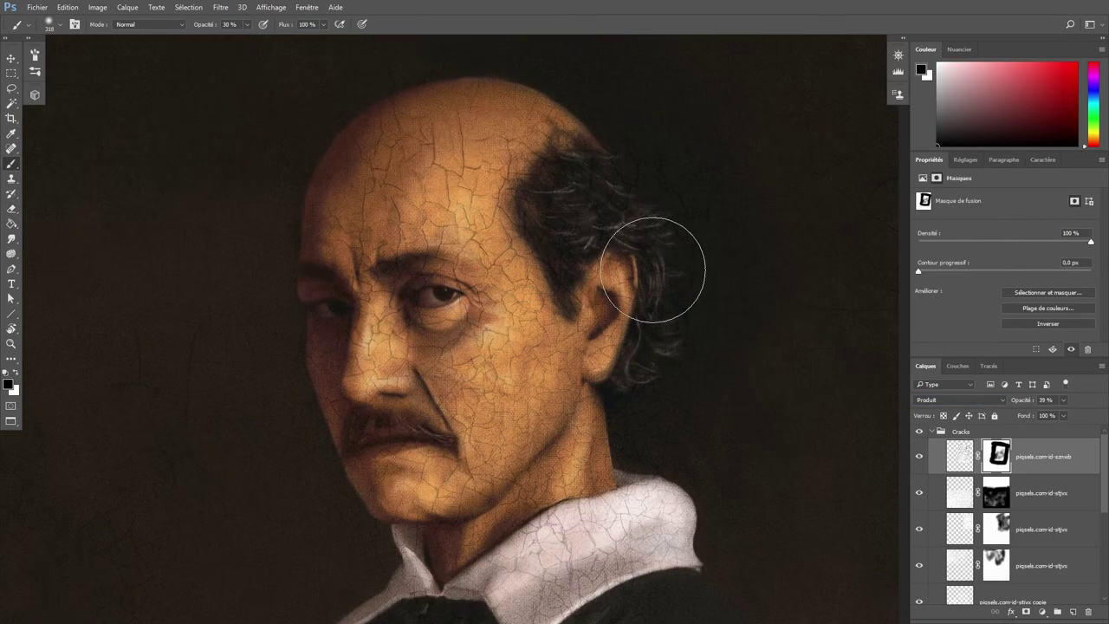
right_click(222, 136)
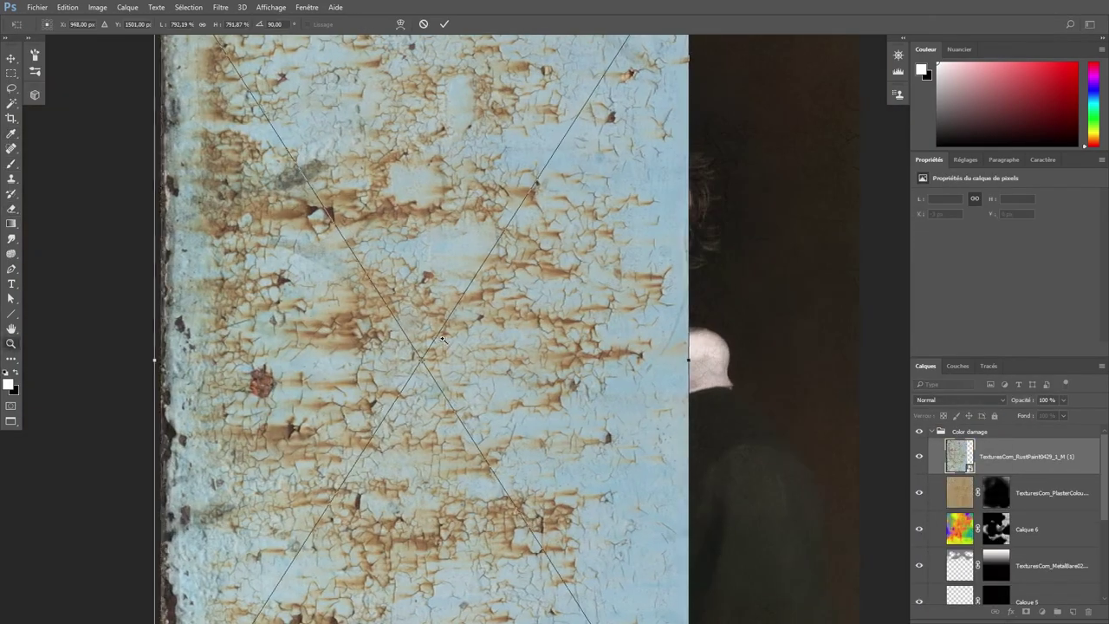
Adjust the rust texture's colours through Image adjustments and open its layer options.
left_click(97, 7)
mouse_move(165, 37)
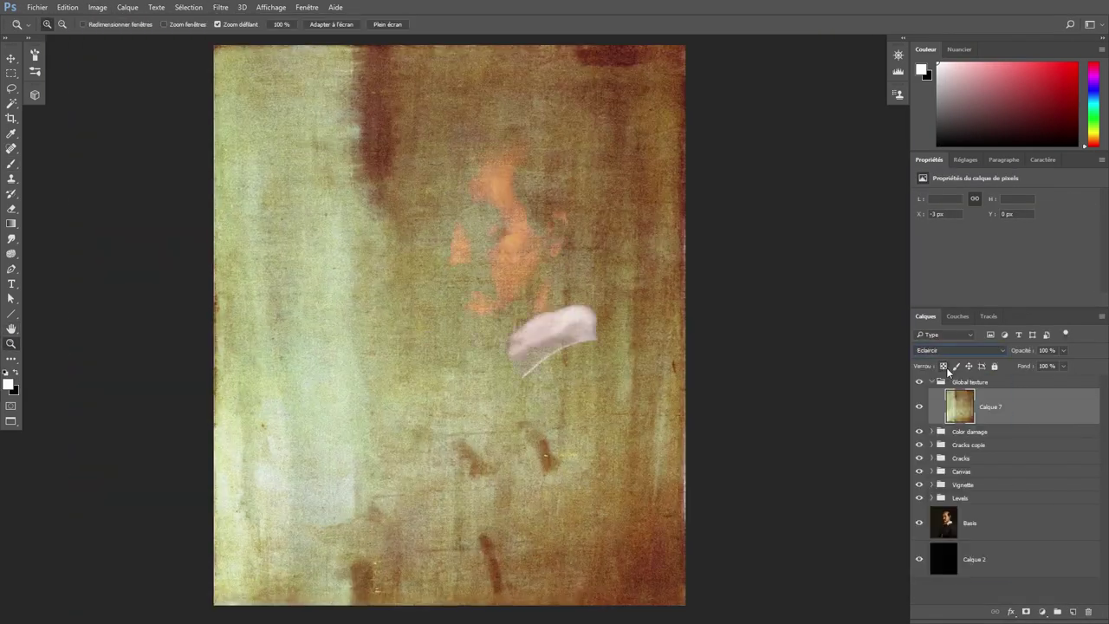
right_click(1020, 407)
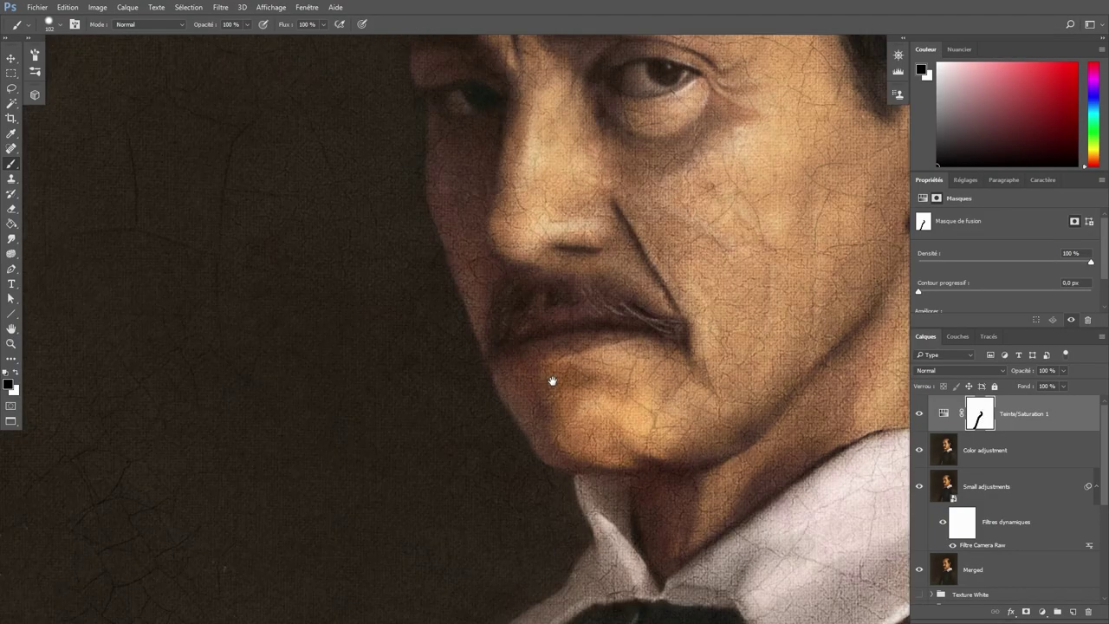
View the Hue/Saturation mask alone and paint the figure's silhouette into it.
scroll(497, 271, "down", 15)
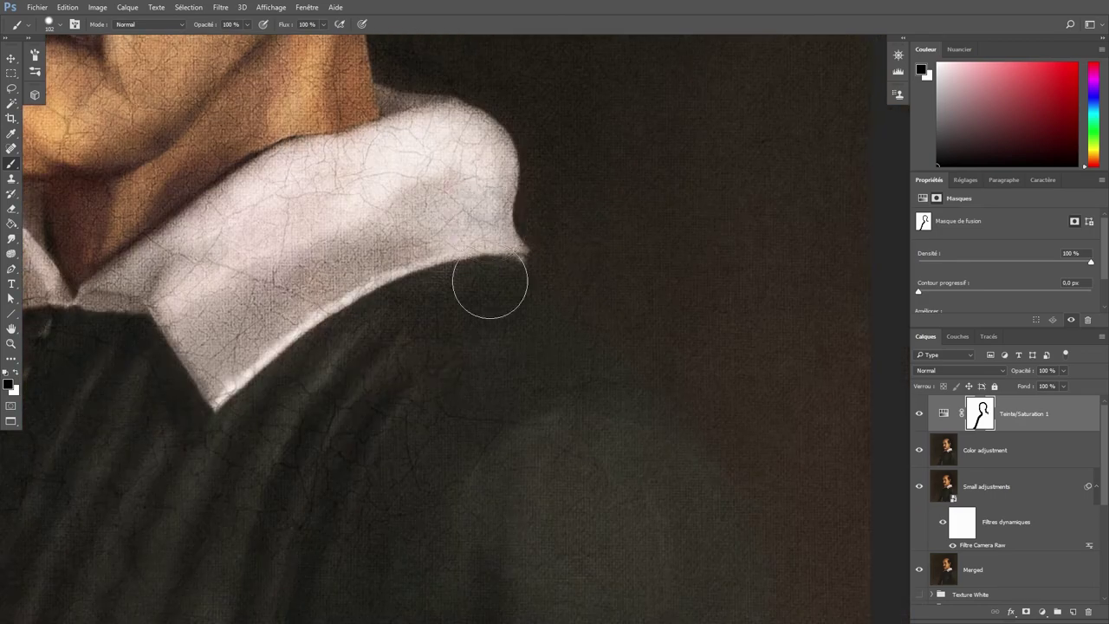
left_click(972, 422, "alt")
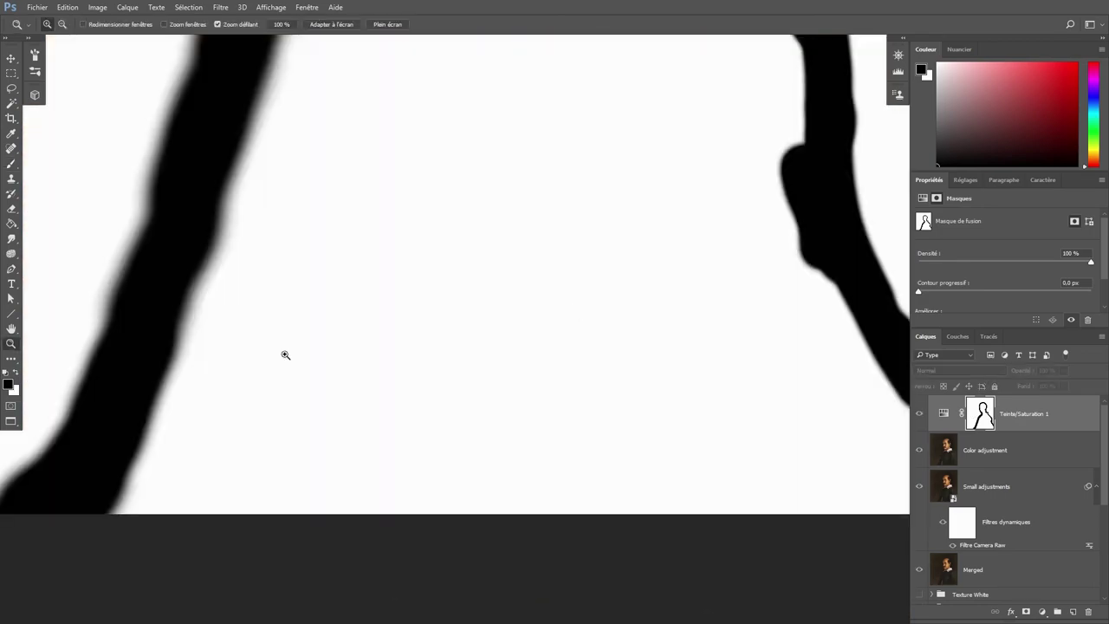
mouse_move(286, 355)
left_mouse_down()
mouse_move(326, 414)
mouse_move(705, 321)
left_mouse_up()
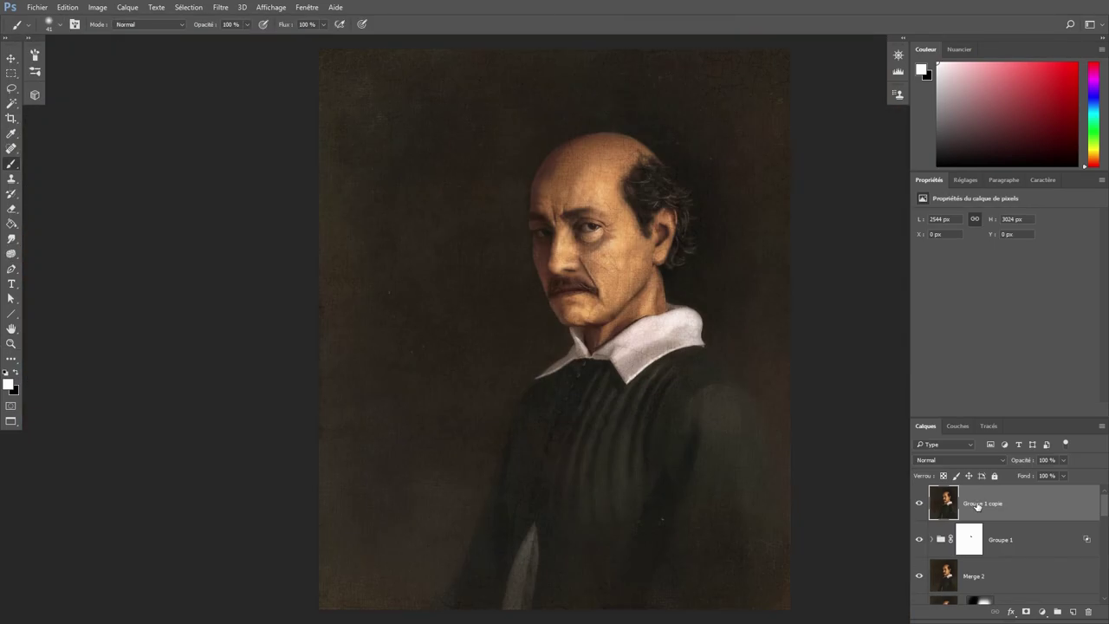